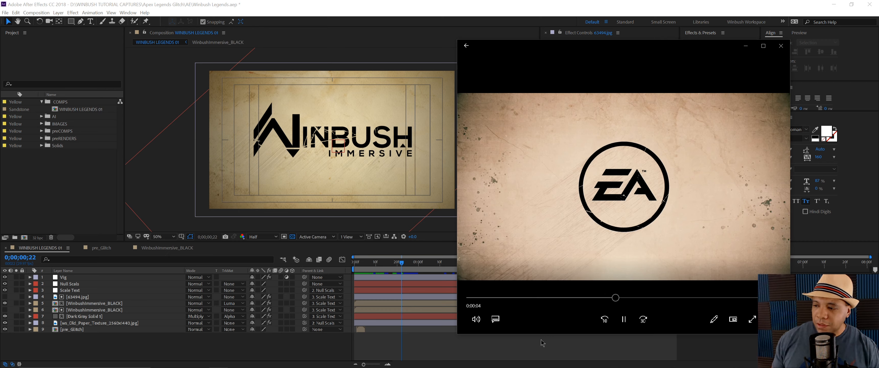
Replay the Apex Ref video several times from the start, examining how the logos glitch over the paper background
{"action": "left_click", "coordinate": [624, 319]}
{"action": "left_click_drag", "start_coordinate": [515, 298], "coordinate": [532, 297]}
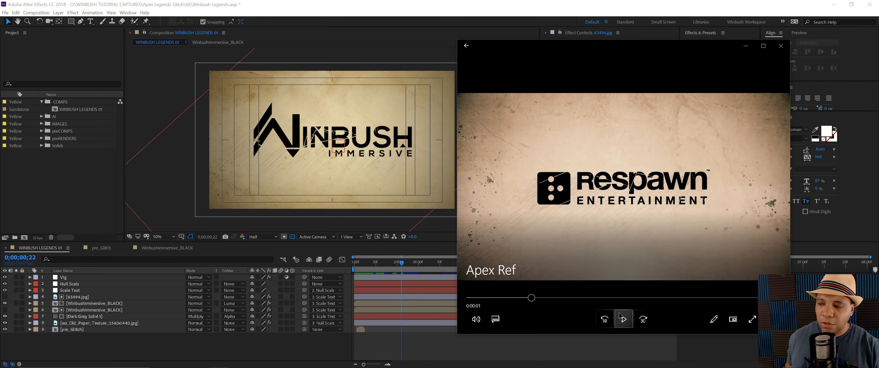
{"action": "left_click", "coordinate": [624, 319]}
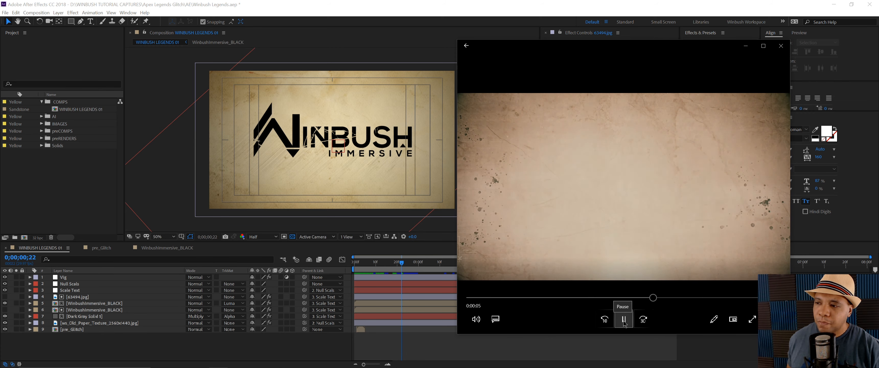
{"action": "left_click", "coordinate": [624, 319]}
{"action": "left_click_drag", "start_coordinate": [640, 298], "coordinate": [490, 298]}
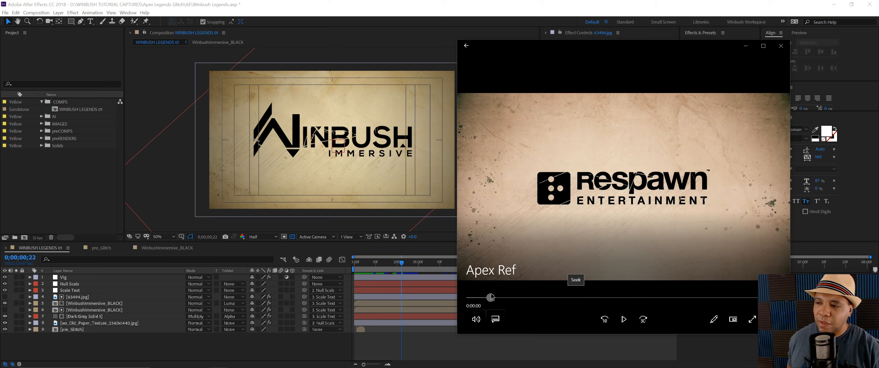
{"action": "left_click", "coordinate": [624, 320]}
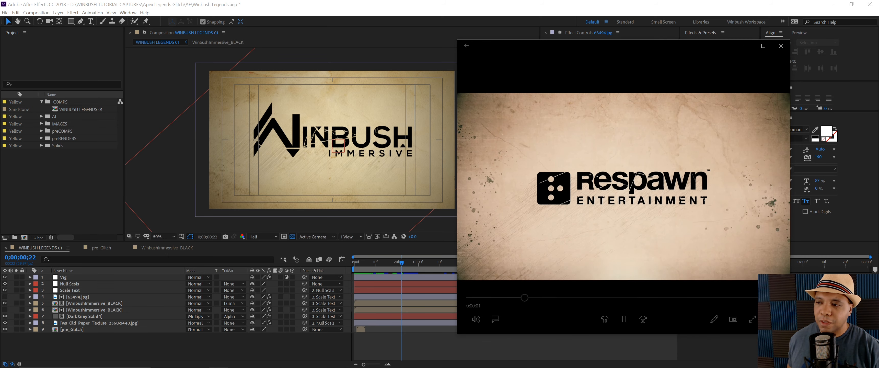
{"action": "left_click", "coordinate": [624, 319]}
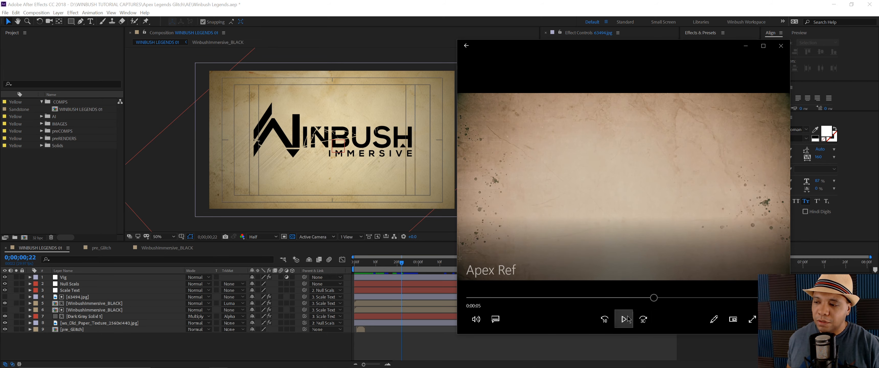
{"action": "left_click_drag", "start_coordinate": [639, 297], "coordinate": [495, 298]}
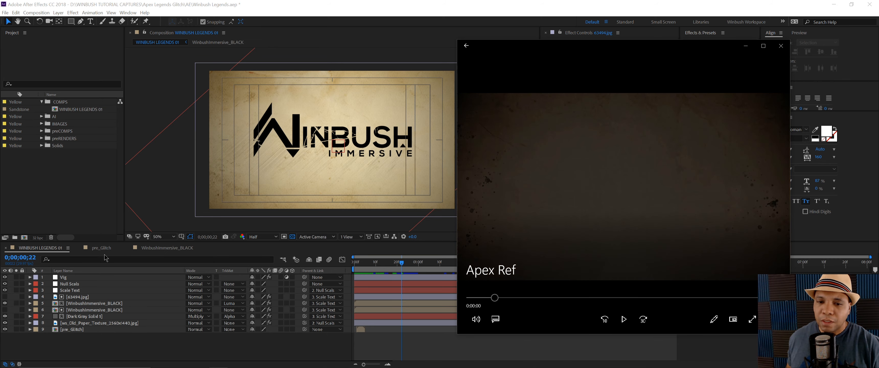
Switch to After Effects and scrub through the WINBUSH LEGENDS 01 composition to review the finished logo glitch animation
{"action": "left_click", "coordinate": [163, 349]}
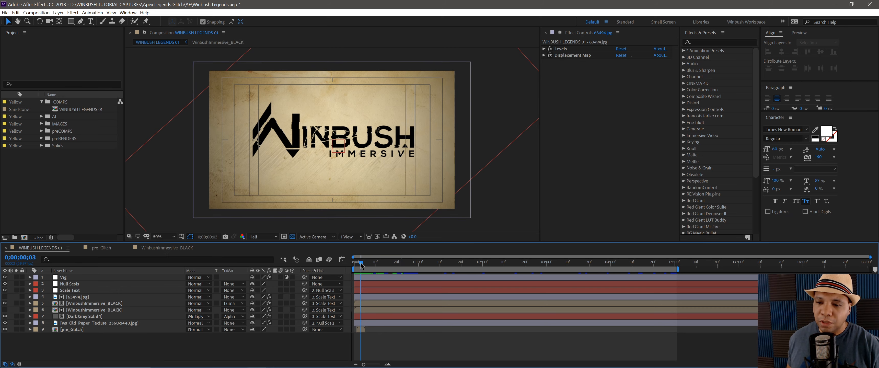
{"action": "left_click_drag", "start_coordinate": [362, 265], "coordinate": [429, 272]}
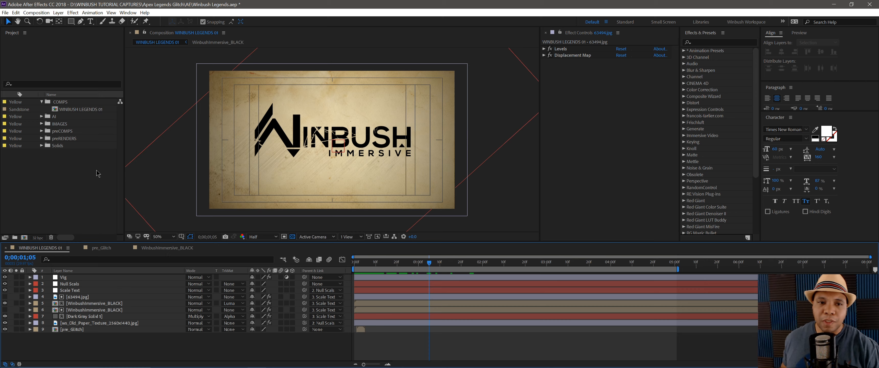
Create a composition named APEX TUTORIAL in the COMPS folder, using the HDTV 1080 29.97 preset
{"action": "left_click", "coordinate": [75, 102]}
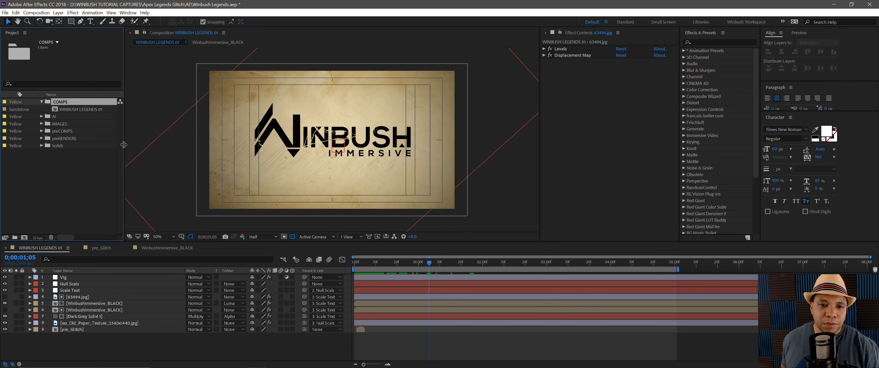
{"action": "left_click_drag", "start_coordinate": [124, 145], "coordinate": [139, 145]}
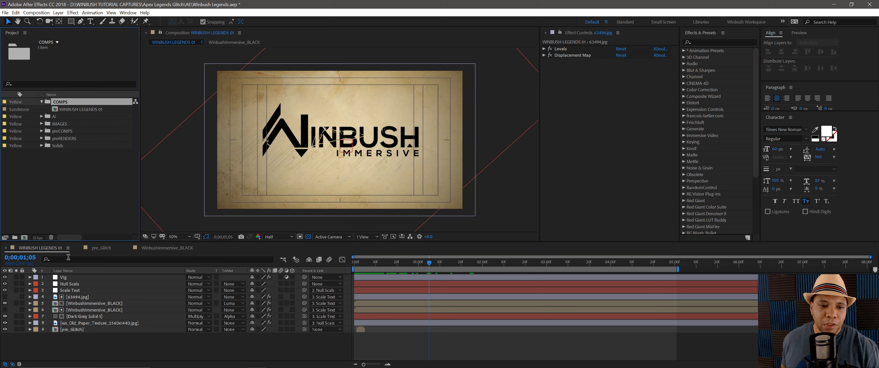
{"action": "left_click", "coordinate": [24, 239]}
{"action": "left_click_drag", "start_coordinate": [532, 155], "coordinate": [397, 110]}
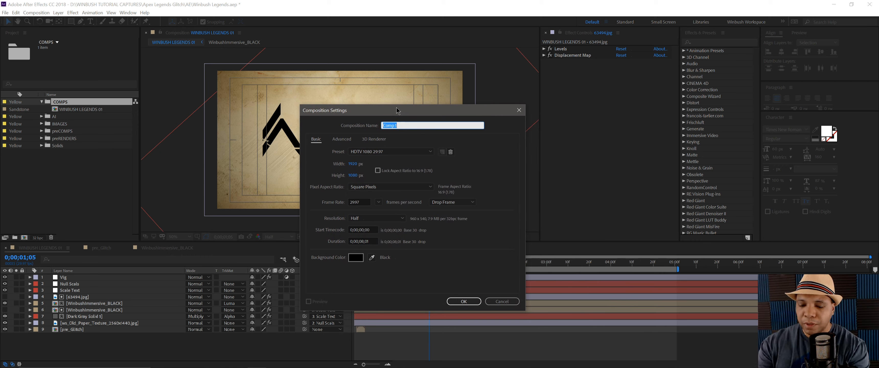
{"action": "type", "text": "APEX"}
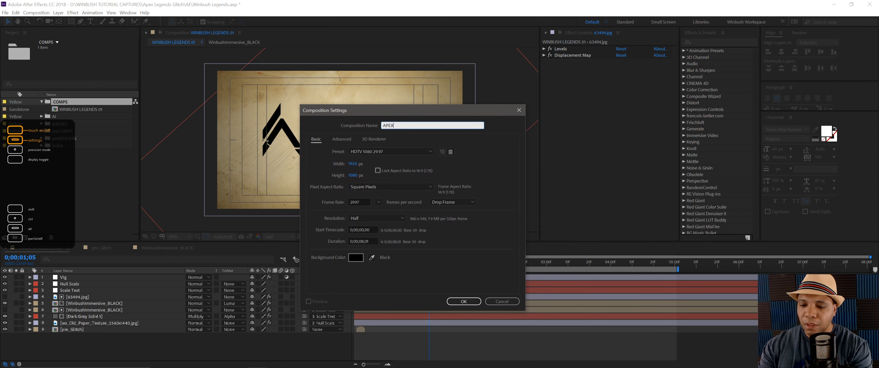
{"action": "type", "text": " TUTORIAL"}
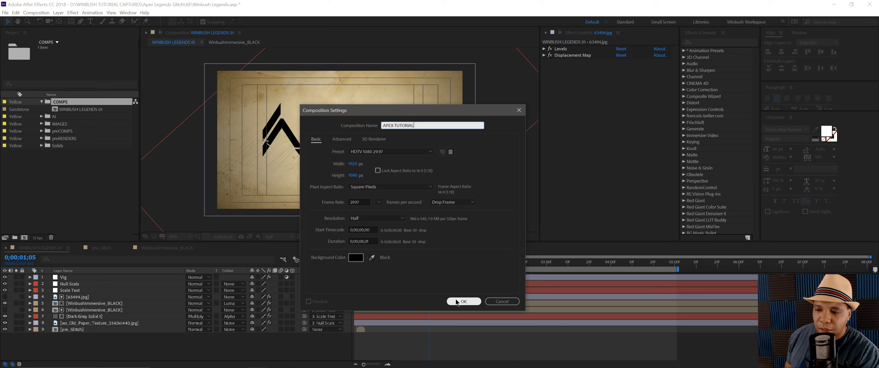
{"action": "left_click", "coordinate": [464, 302]}
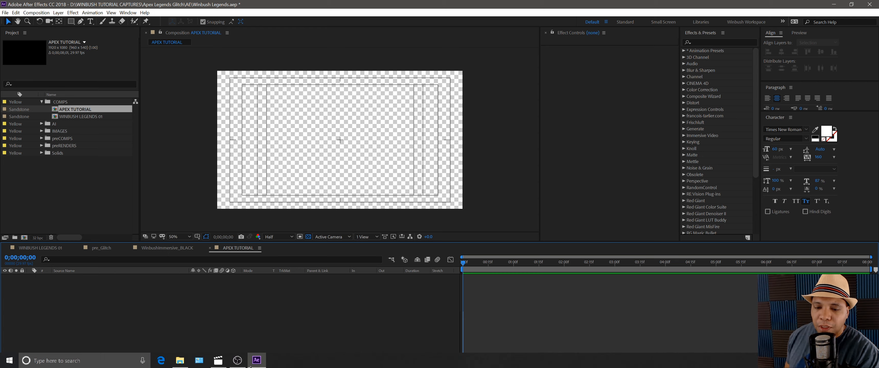
Check the paper background in the Apex Ref video, and add ws_Old_Paper_Texture_2560x1440.jpg to the APEX TUTORIAL composition in After Effects
{"action": "left_click", "coordinate": [221, 365]}
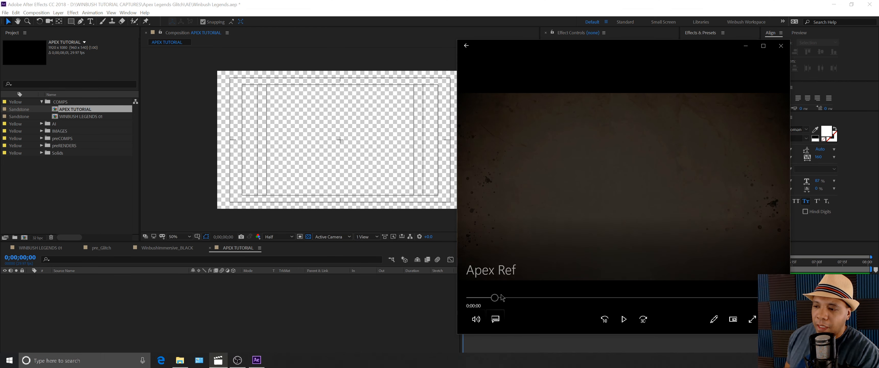
{"action": "left_click_drag", "start_coordinate": [471, 298], "coordinate": [538, 297]}
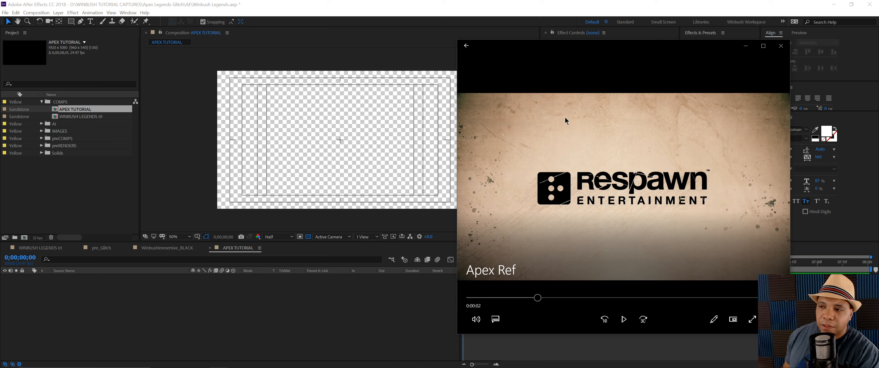
{"action": "left_click", "coordinate": [42, 131]}
{"action": "left_click", "coordinate": [70, 138]}
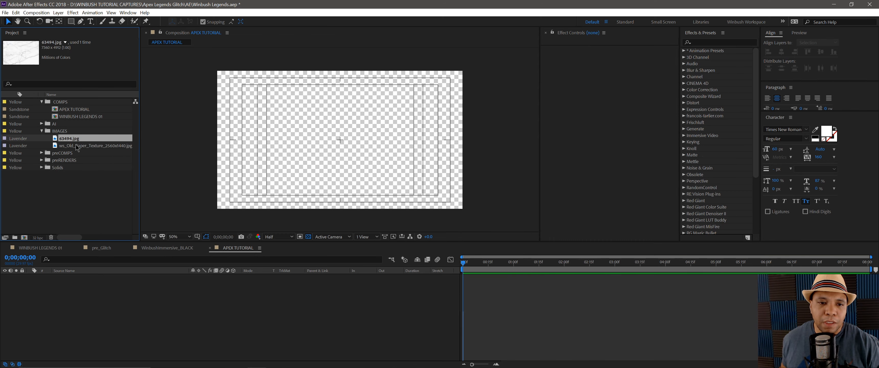
{"action": "left_click", "coordinate": [102, 145]}
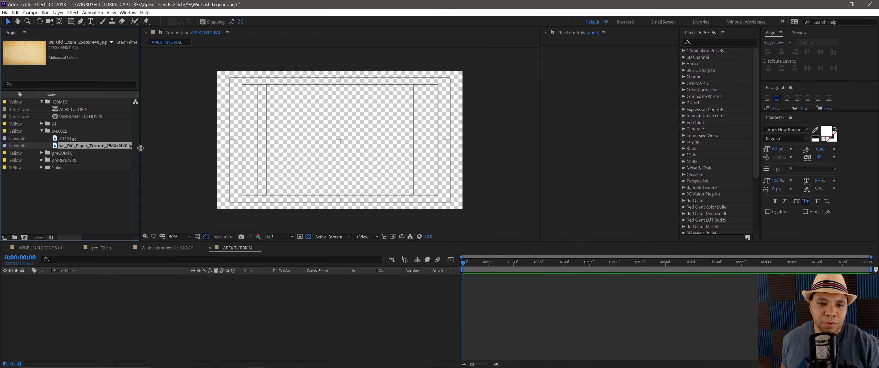
{"action": "left_click_drag", "start_coordinate": [140, 148], "coordinate": [171, 148]}
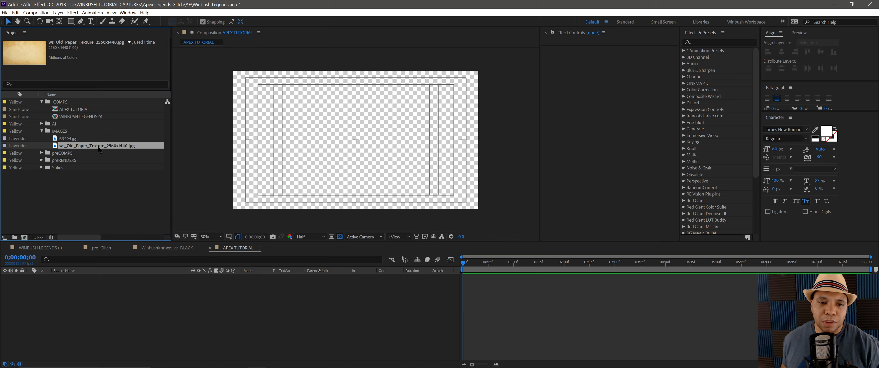
{"action": "left_click_drag", "start_coordinate": [98, 147], "coordinate": [101, 314]}
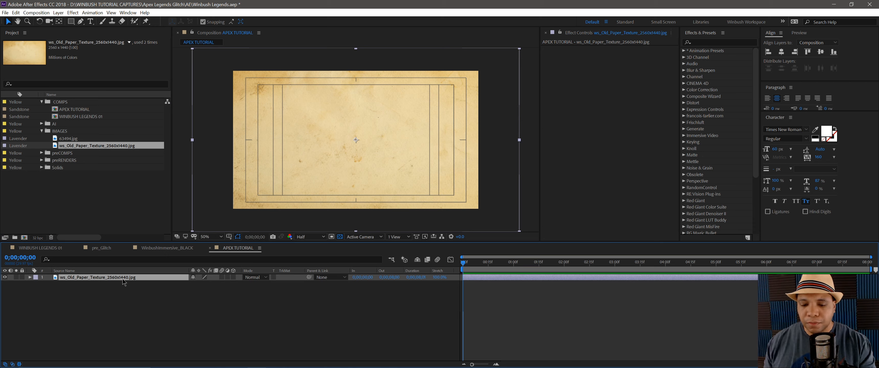
Scale down the old paper texture layer uniformly while keeping it slightly larger than the composition frame
{"action": "key", "text": "s"}
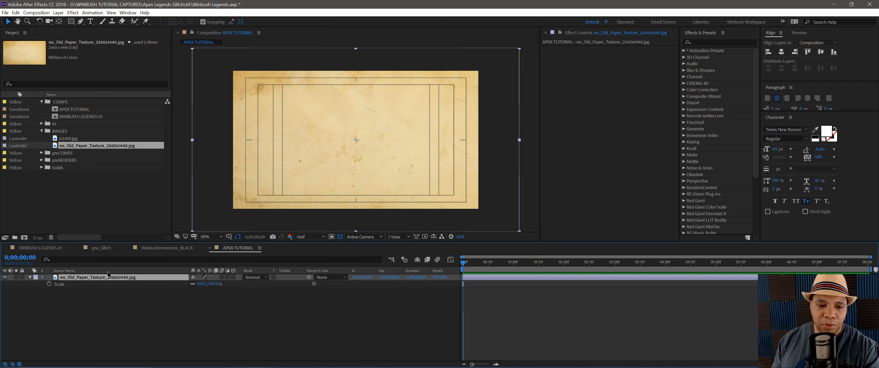
{"action": "left_click_drag", "start_coordinate": [200, 284], "coordinate": [151, 270]}
{"action": "key", "text": "s"}
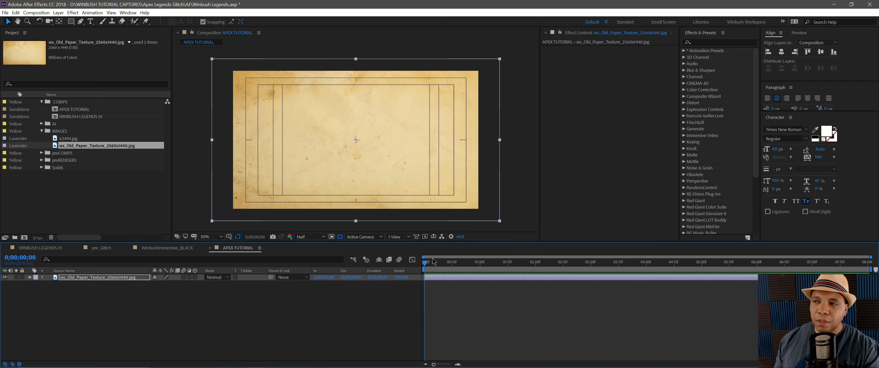
{"action": "left_click", "coordinate": [252, 335]}
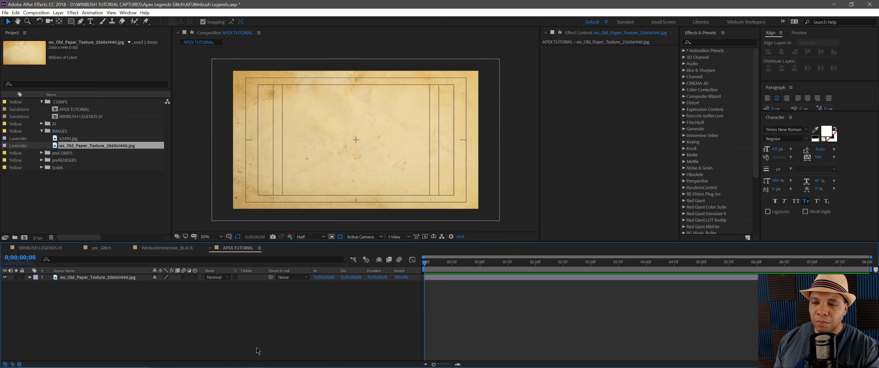
Apply the Hue/Saturation effect to the paper texture layer and lower its Master Saturation to about -18
{"action": "left_click", "coordinate": [702, 41]}
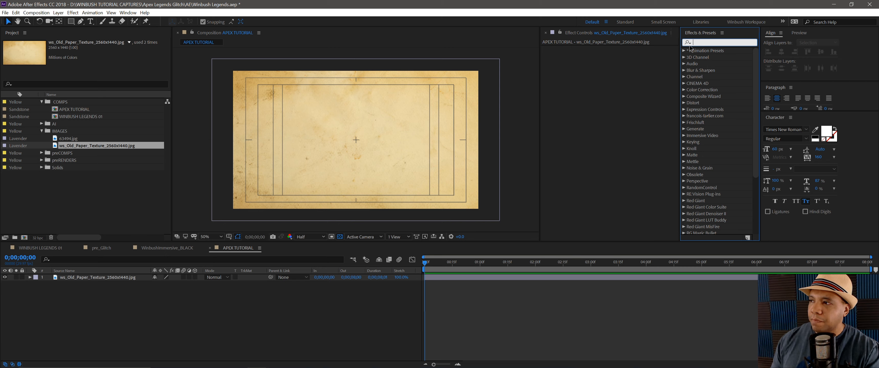
{"action": "type", "text": "hue"}
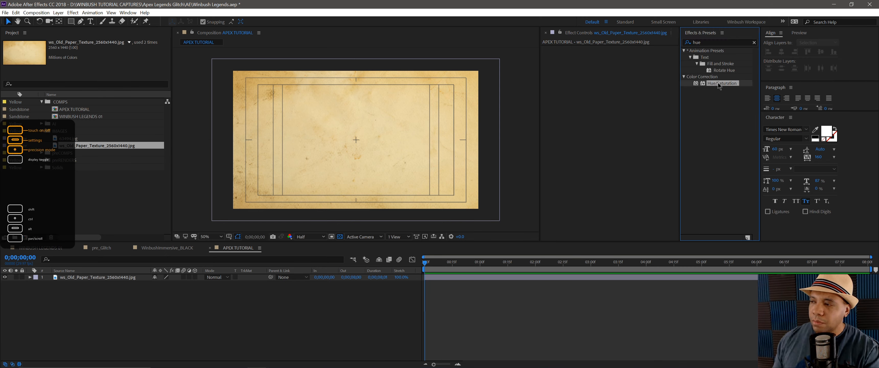
{"action": "left_click_drag", "start_coordinate": [718, 82], "coordinate": [600, 166]}
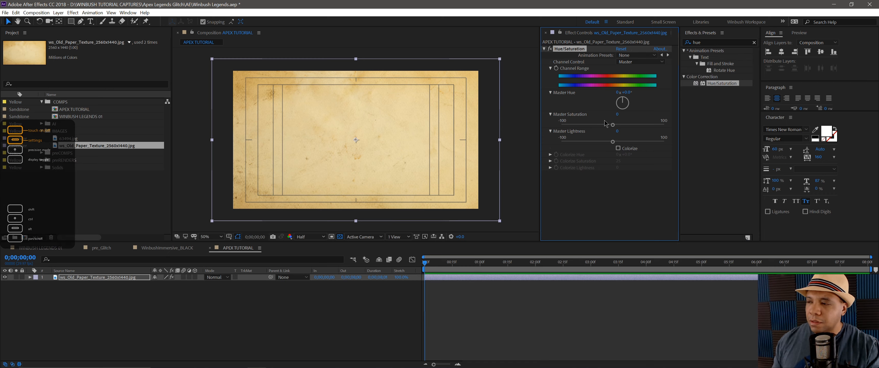
{"action": "left_click_drag", "start_coordinate": [613, 125], "coordinate": [608, 125]}
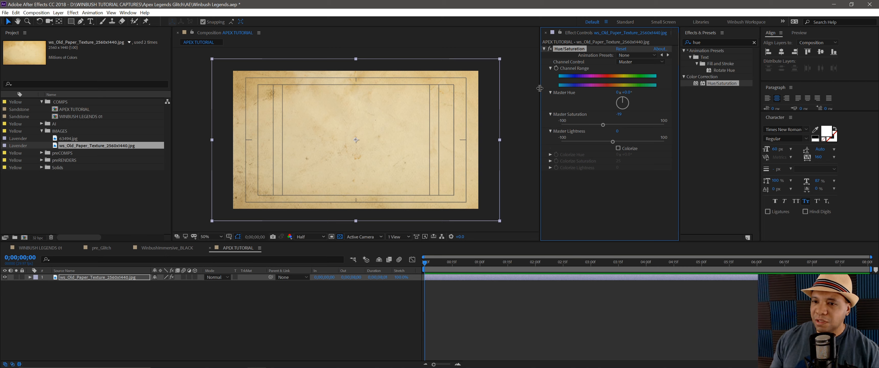
{"action": "left_click", "coordinate": [81, 319]}
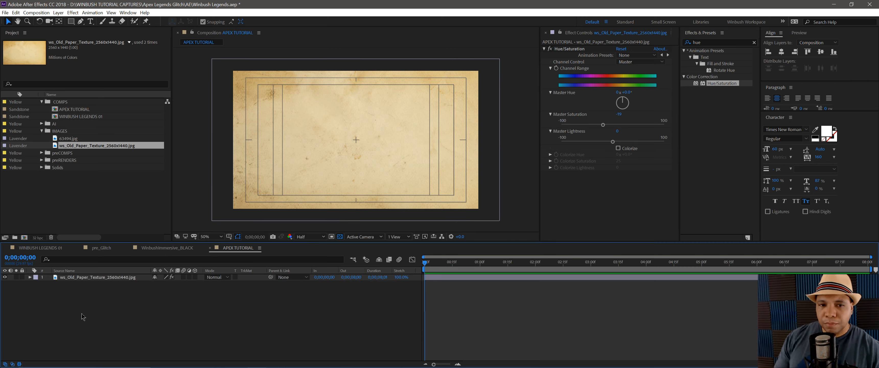
Expand the AI folder, preview the WinbushImmersive_BLACK.ai footage in its own viewer, and close that viewer
{"action": "left_click", "coordinate": [42, 124]}
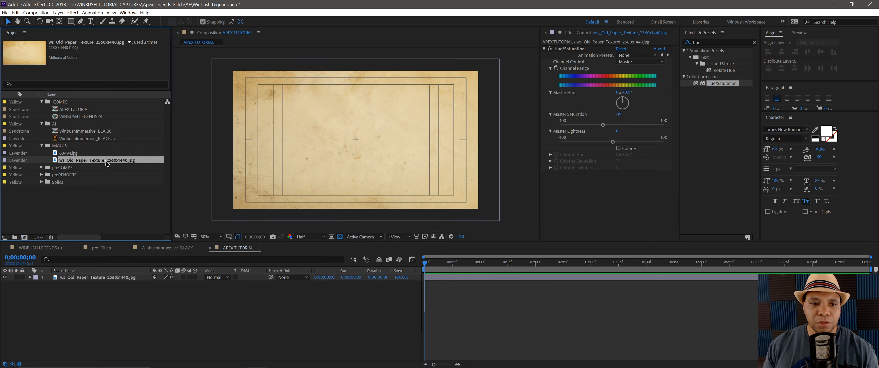
{"action": "left_click", "coordinate": [95, 138]}
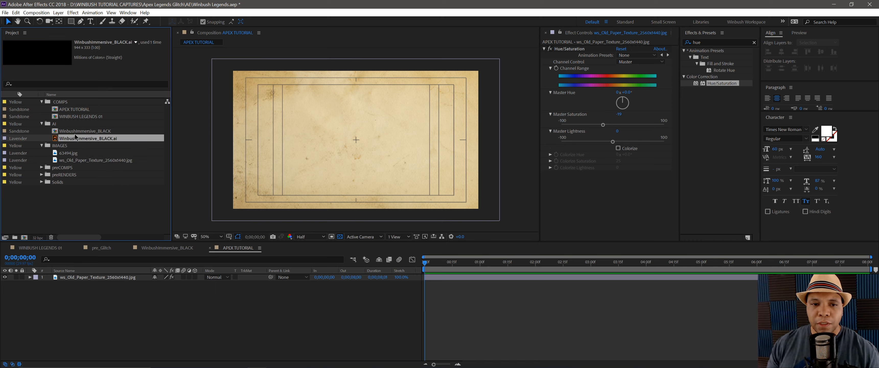
{"action": "double_click", "coordinate": [81, 141]}
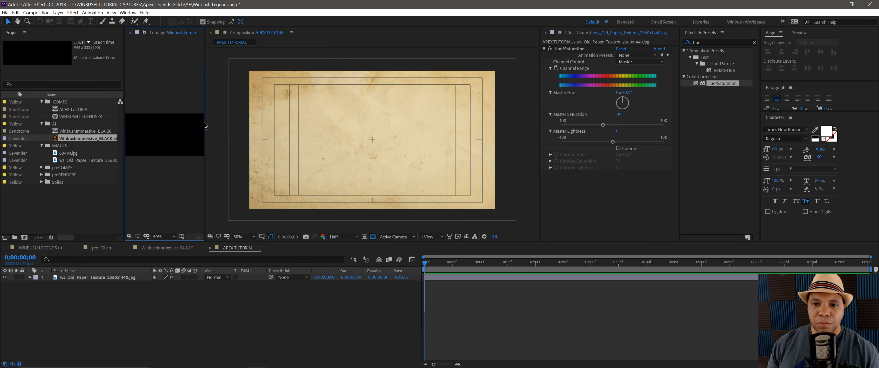
{"action": "left_click_drag", "start_coordinate": [204, 122], "coordinate": [275, 123]}
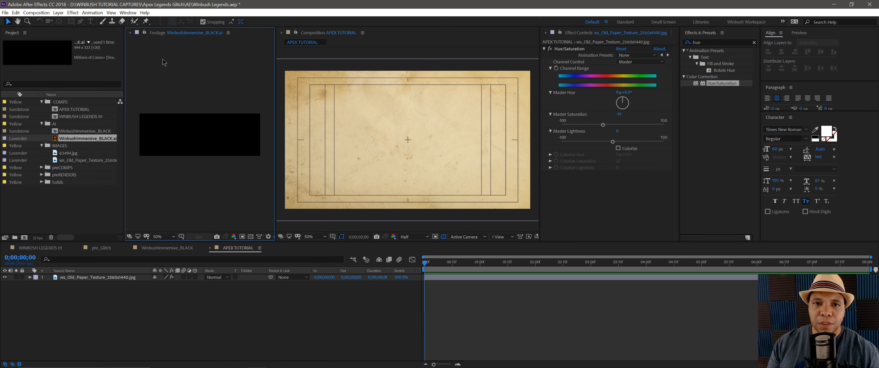
{"action": "left_click", "coordinate": [130, 32]}
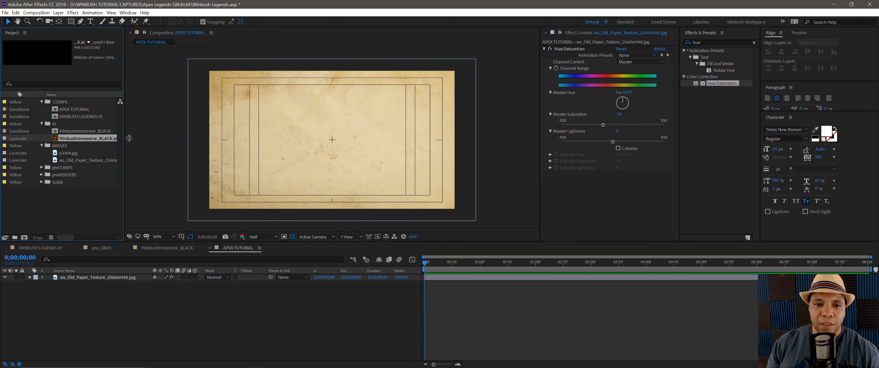
Open the WinbushImmersive_BLACK composition to inspect the logo, and select its WinbushImmersive_BLACK.ai source file in the project
{"action": "left_click_drag", "start_coordinate": [124, 139], "coordinate": [154, 139]}
{"action": "double_click", "coordinate": [74, 131]}
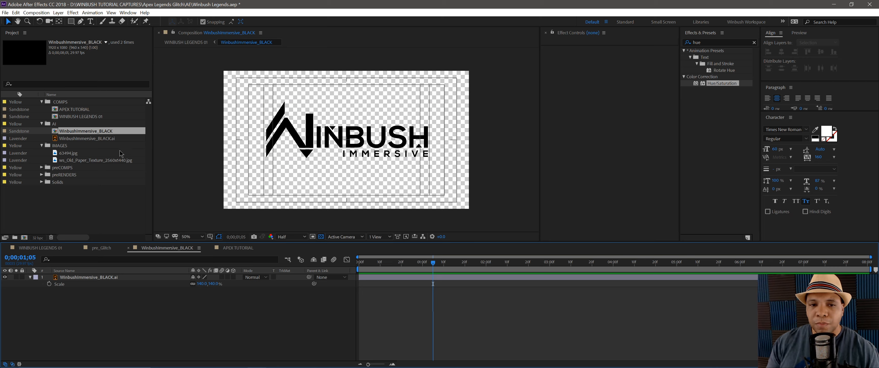
{"action": "left_click", "coordinate": [98, 139]}
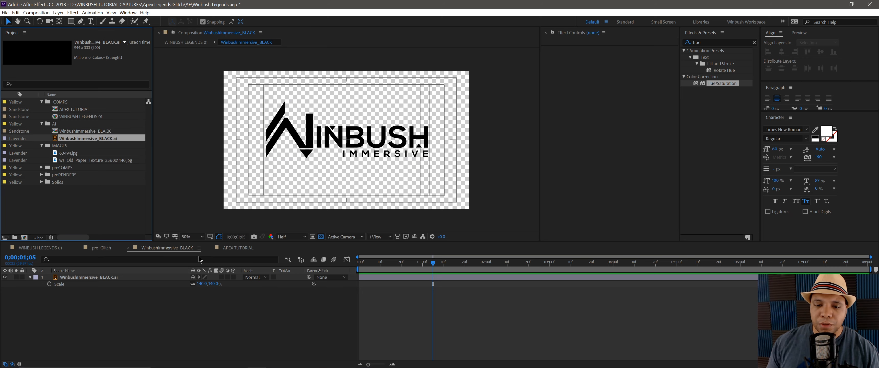
Set the Scale of the WinbushImmersive_BLACK.ai layer to 100%
{"action": "left_click", "coordinate": [160, 277]}
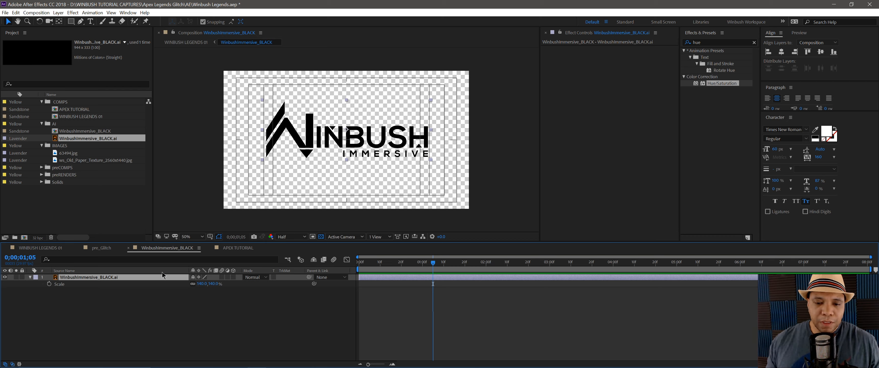
{"action": "left_click", "coordinate": [202, 284]}
{"action": "type", "text": "100"}
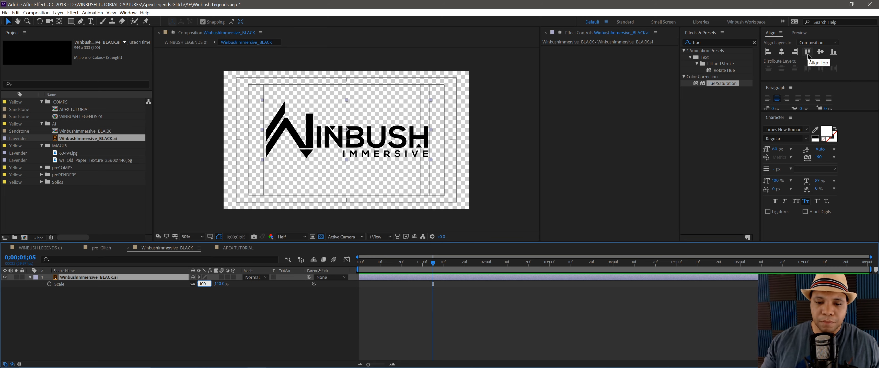
{"action": "key", "text": "Return"}
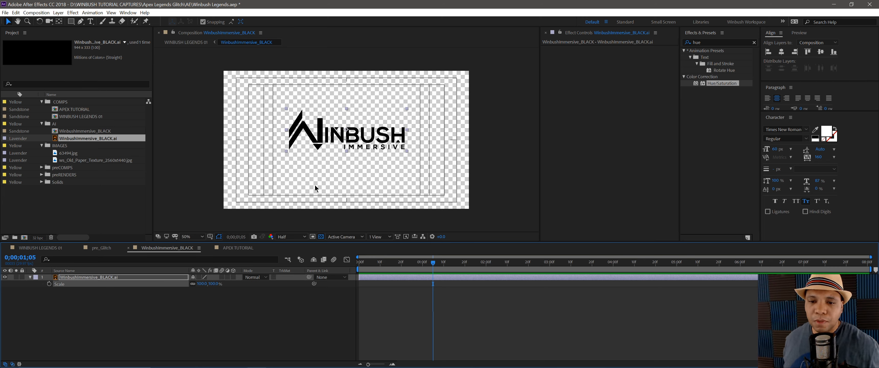
Switch the preview to Full resolution, and enable Continuously Rasterize on the heavily enlarged logo layer
{"action": "key", "text": "slash"}
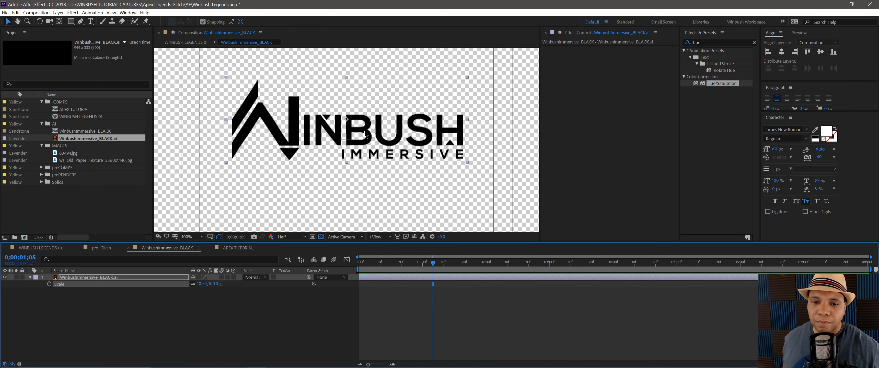
{"action": "left_click", "coordinate": [291, 236]}
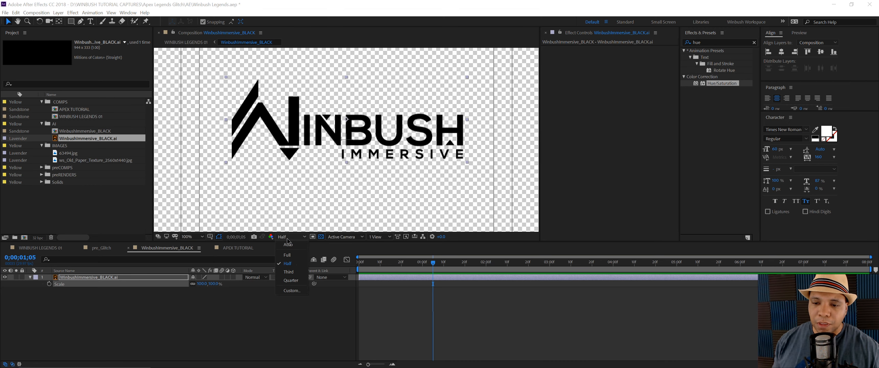
{"action": "left_click", "coordinate": [296, 258]}
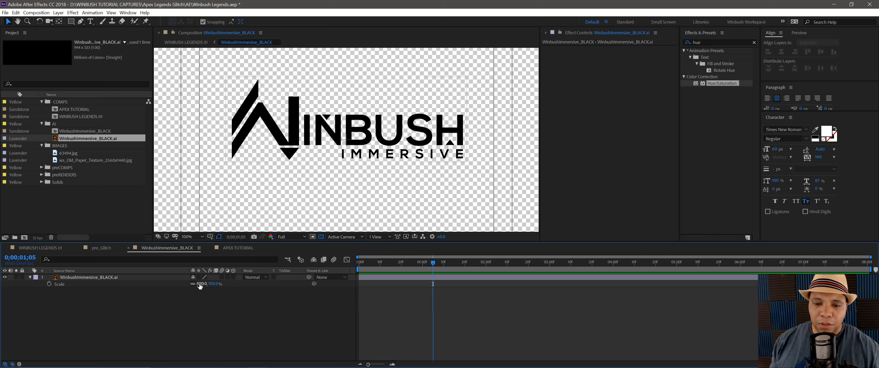
{"action": "left_click_drag", "start_coordinate": [201, 283], "coordinate": [409, 290]}
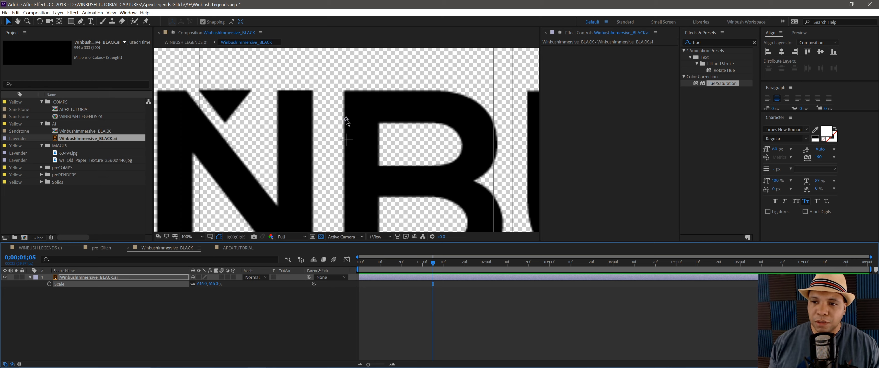
{"action": "left_click", "coordinate": [199, 277]}
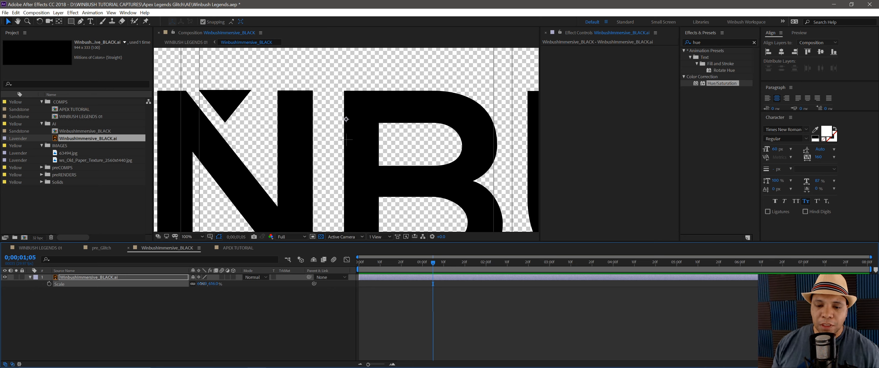
Scale the logo layer back down to fit the frame, settling on a Scale of 160%
{"action": "left_click_drag", "start_coordinate": [205, 284], "coordinate": [169, 284]}
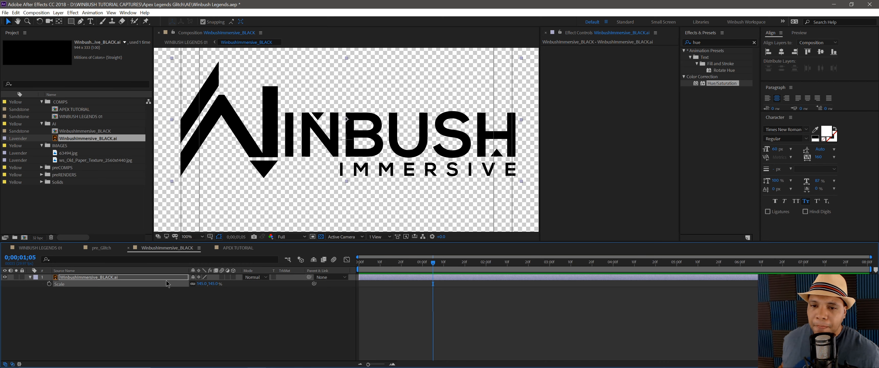
{"action": "scroll", "coordinate": [344, 165], "scroll_direction": "down", "scroll_amount": 1}
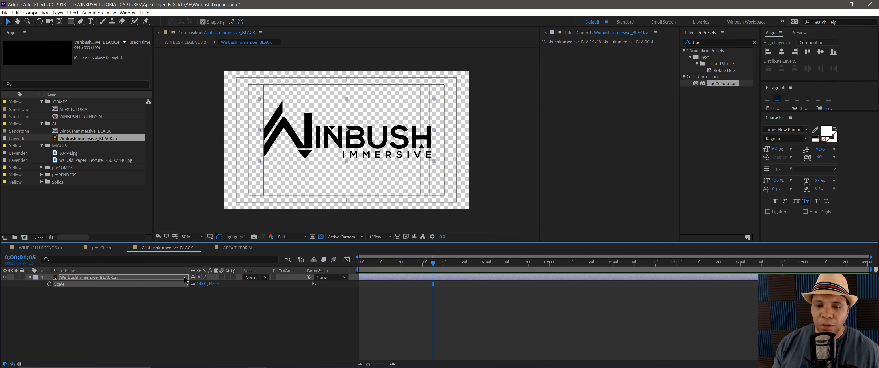
{"action": "left_click_drag", "start_coordinate": [202, 285], "coordinate": [204, 285]}
{"action": "left_click", "coordinate": [203, 284]}
{"action": "type", "text": "160"}
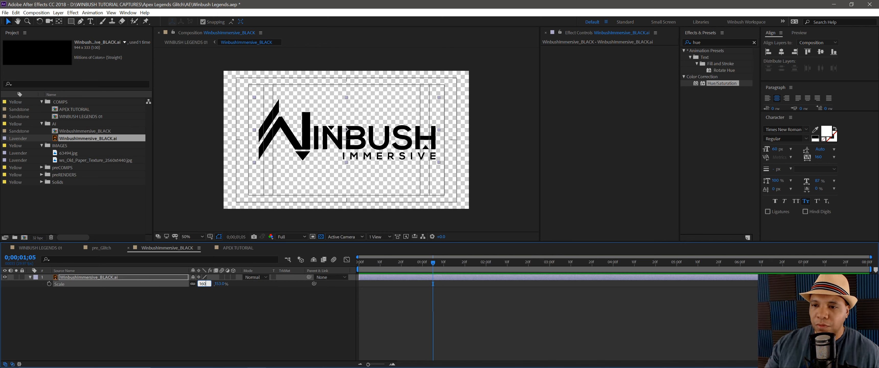
{"action": "key", "text": "Return"}
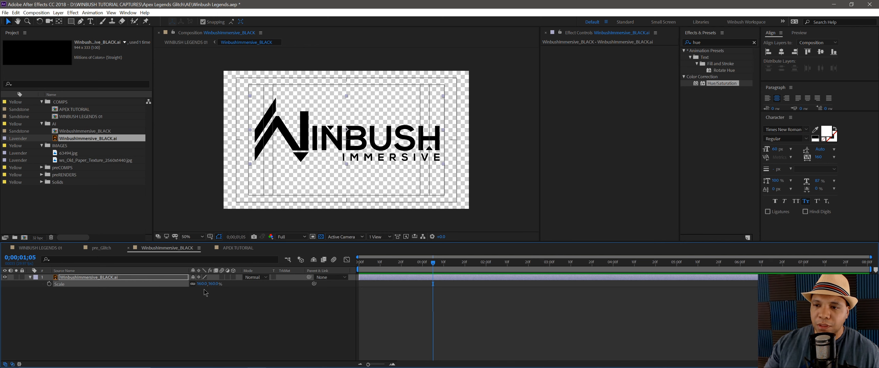
Nudge the logo layer slightly upward and return the playhead to the start of the composition
{"action": "left_click", "coordinate": [103, 277]}
{"action": "key", "text": "Up"}
{"action": "key", "text": "Up"}
{"action": "key", "text": "Up"}
{"action": "key", "text": "Up"}
{"action": "key", "text": "Up"}
{"action": "key", "text": "Up"}
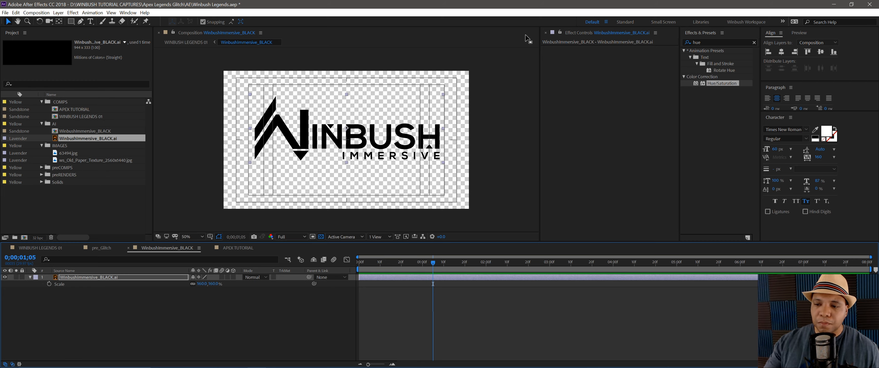
{"action": "left_click_drag", "start_coordinate": [364, 264], "coordinate": [358, 264]}
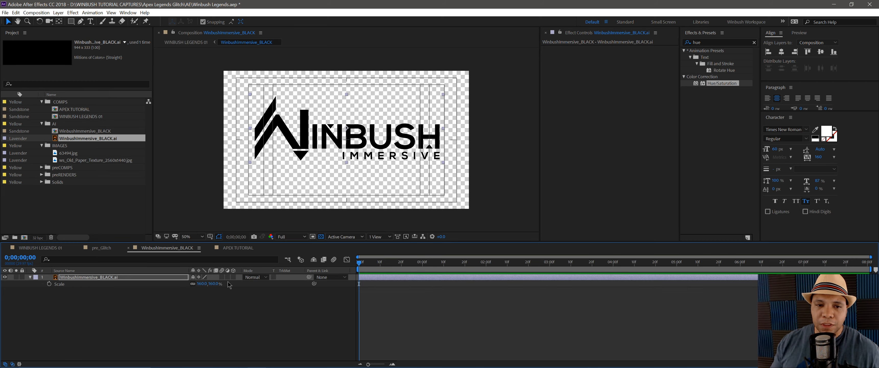
Return to the APEX TUTORIAL composition and move the WinbushImmersive_BLACK composition into the preCOMPS project folder
{"action": "left_click", "coordinate": [96, 131]}
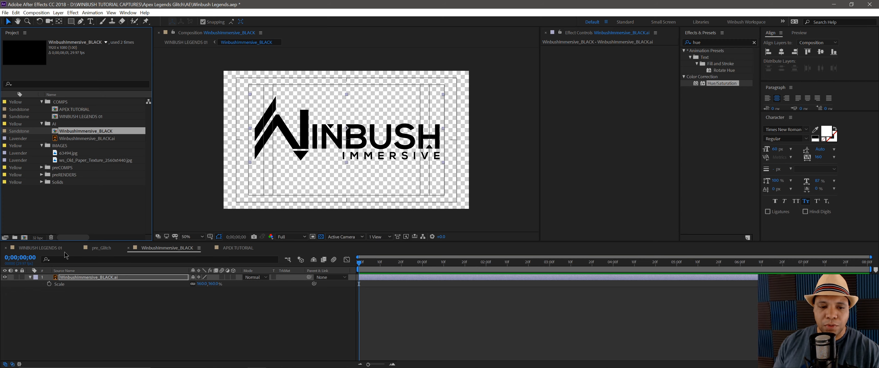
{"action": "left_click", "coordinate": [233, 249]}
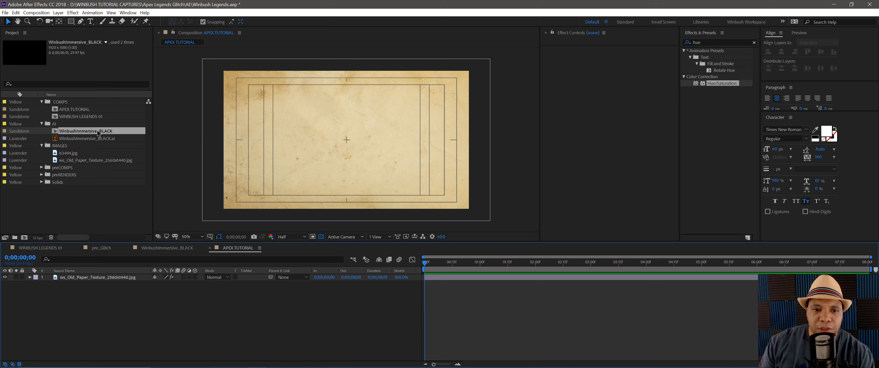
{"action": "left_click", "coordinate": [41, 167]}
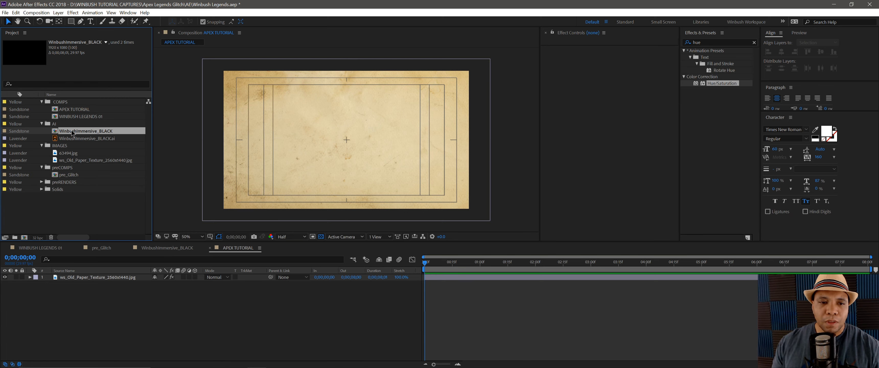
{"action": "left_click_drag", "start_coordinate": [71, 130], "coordinate": [72, 164]}
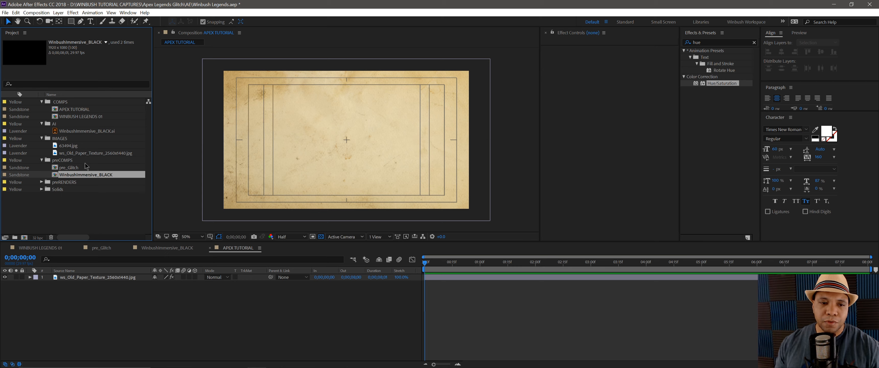
Collapse the IMAGES and AI folders in the project
{"action": "left_click", "coordinate": [66, 162]}
{"action": "left_click", "coordinate": [41, 138]}
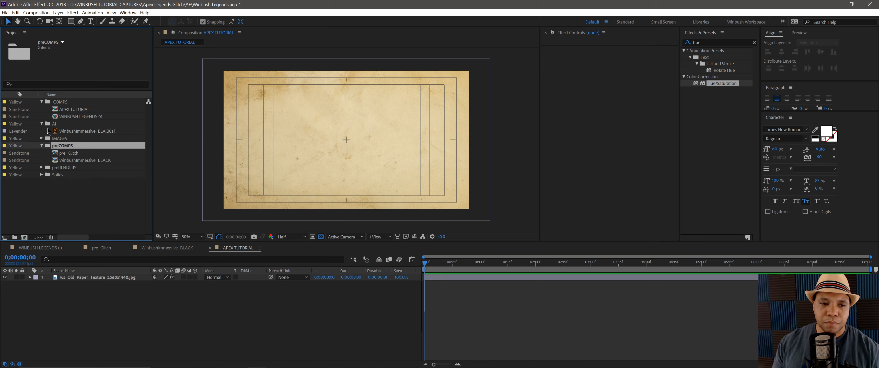
{"action": "left_click", "coordinate": [42, 123]}
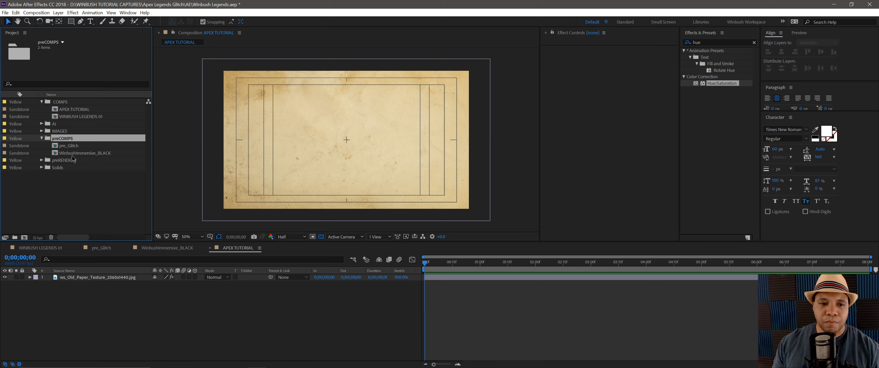
Add the WinbushImmersive_BLACK composition above the old paper texture layer in APEX TUTORIAL and hide it
{"action": "left_click", "coordinate": [82, 153]}
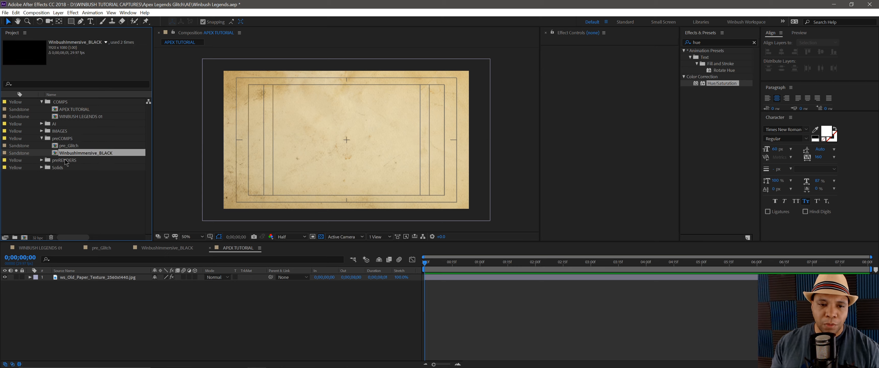
{"action": "left_click_drag", "start_coordinate": [76, 156], "coordinate": [117, 278]}
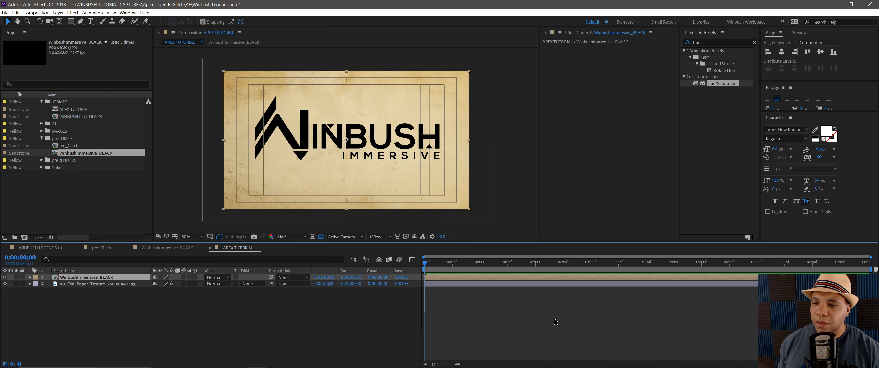
{"action": "left_click", "coordinate": [5, 278]}
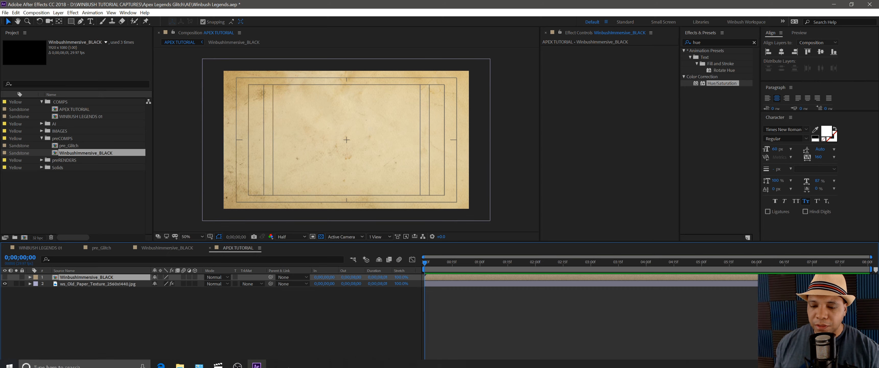
Switch to the video player to view the Respawn Entertainment reference's background, and minimize it again
{"action": "left_click", "coordinate": [218, 361]}
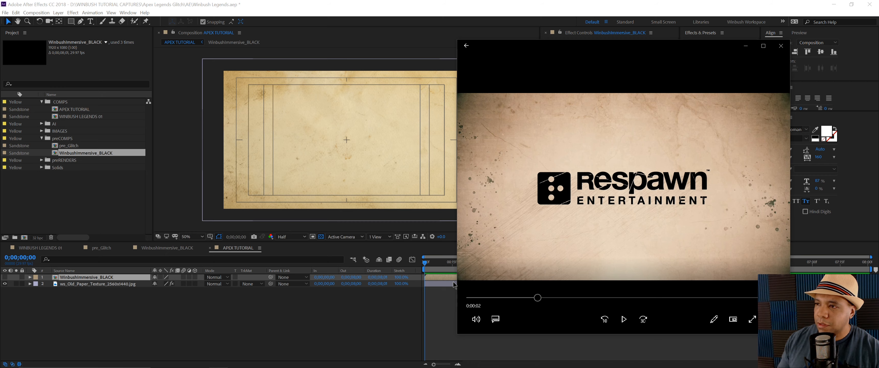
{"action": "left_click_drag", "start_coordinate": [543, 52], "coordinate": [428, 20]}
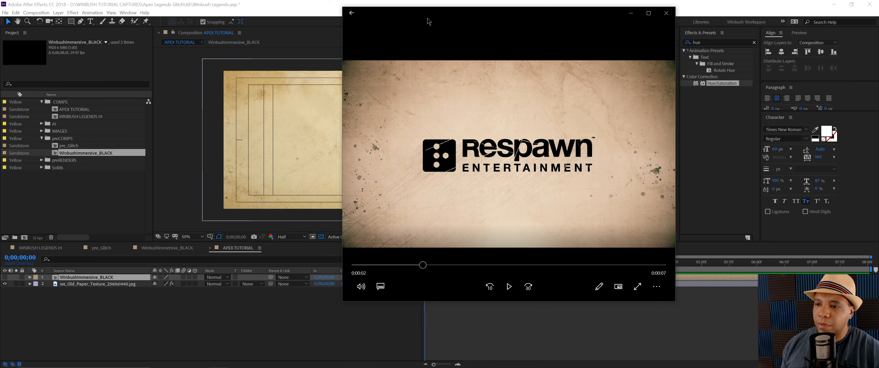
{"action": "left_click", "coordinate": [632, 14]}
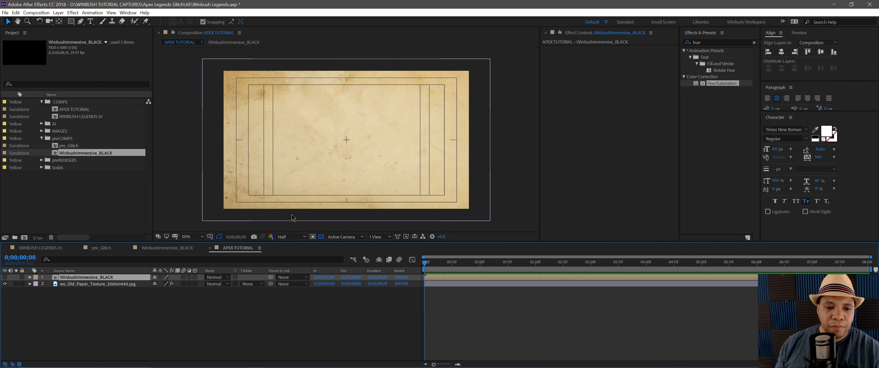
{"action": "left_click", "coordinate": [66, 304]}
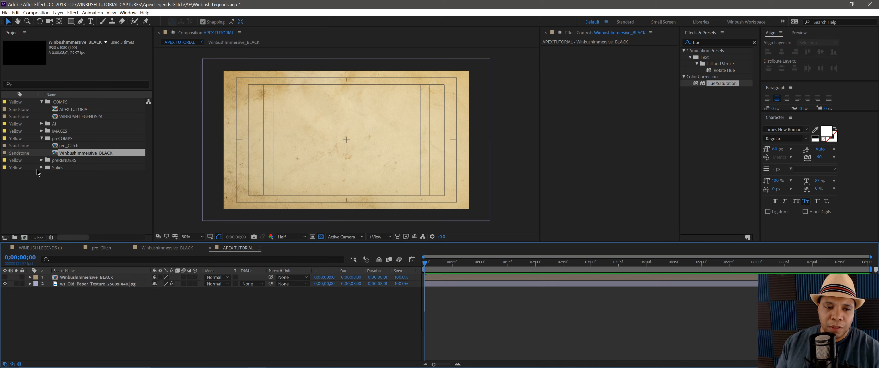
{"action": "left_click", "coordinate": [41, 167]}
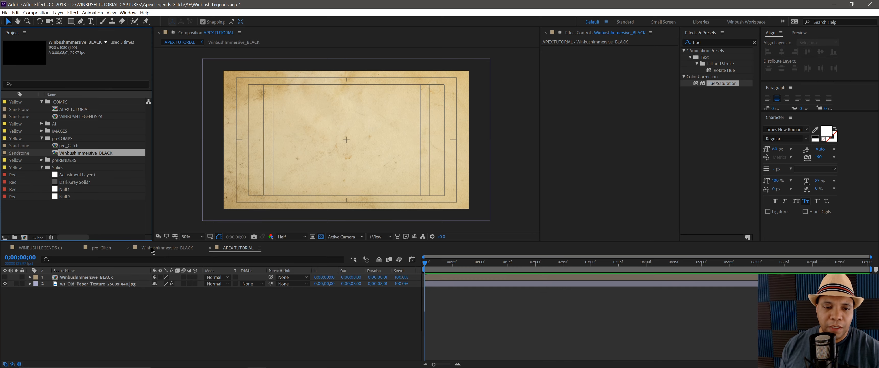
{"action": "left_click", "coordinate": [41, 167]}
{"action": "left_click", "coordinate": [80, 315]}
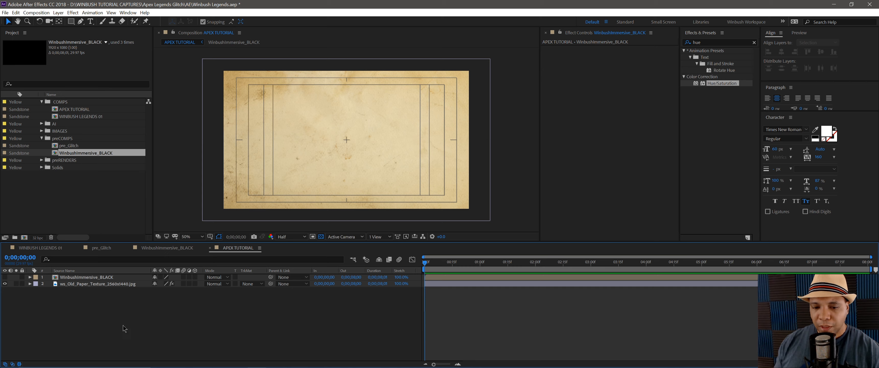
Create a dark gray solid with the default settings and place it between the logo and paper texture layers
{"action": "right_click", "coordinate": [182, 313]}
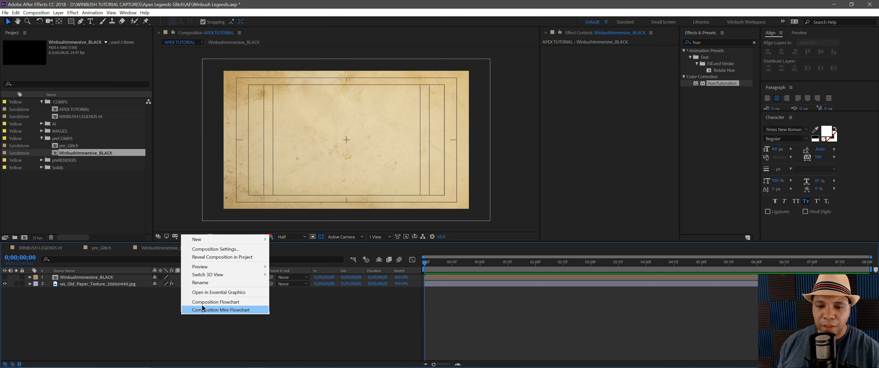
{"action": "mouse_move", "coordinate": [214, 241]}
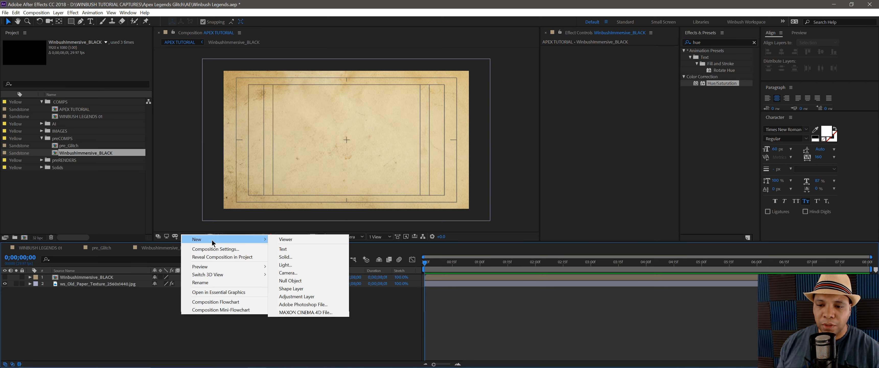
{"action": "left_click", "coordinate": [289, 258]}
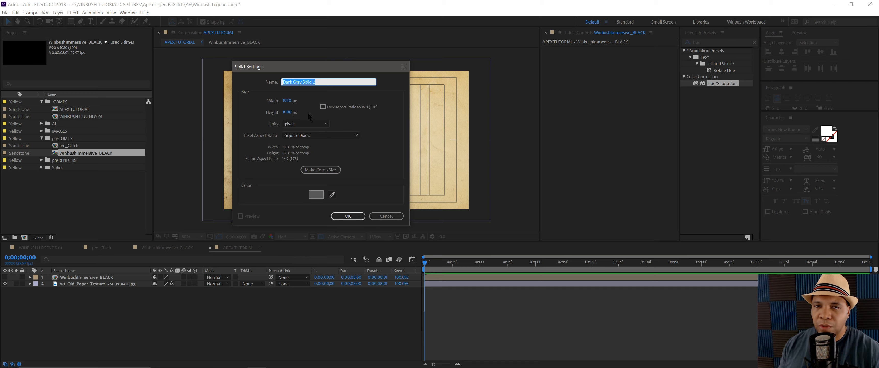
{"action": "left_click", "coordinate": [348, 218]}
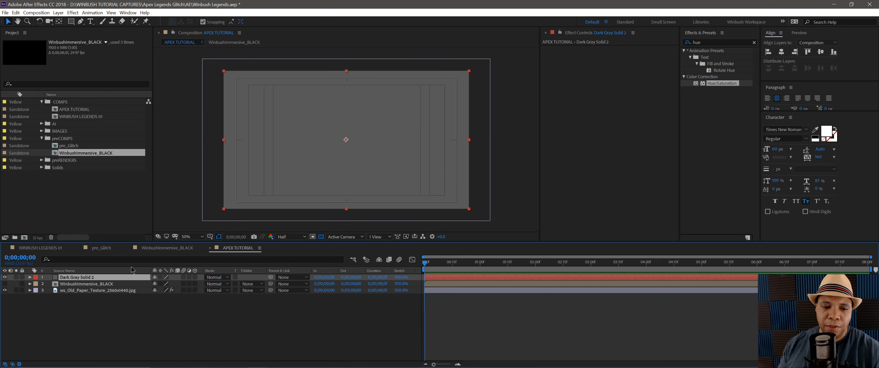
{"action": "left_click_drag", "start_coordinate": [91, 279], "coordinate": [94, 289]}
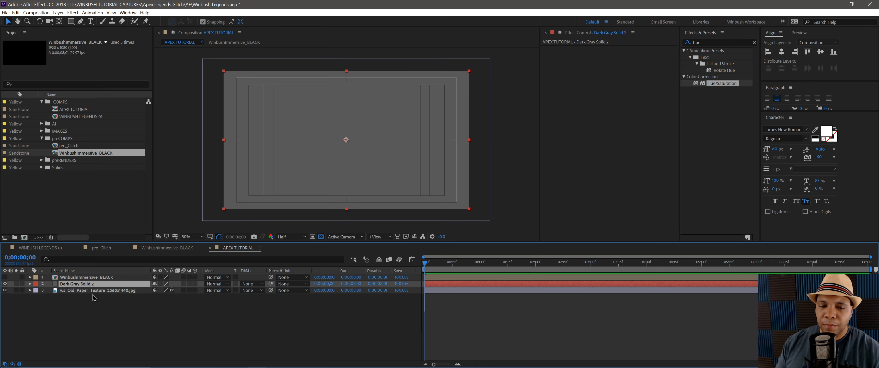
Find the noise effects, apply Fractal Noise to the dark gray solid, and widen the area showing its settings
{"action": "left_click", "coordinate": [709, 43]}
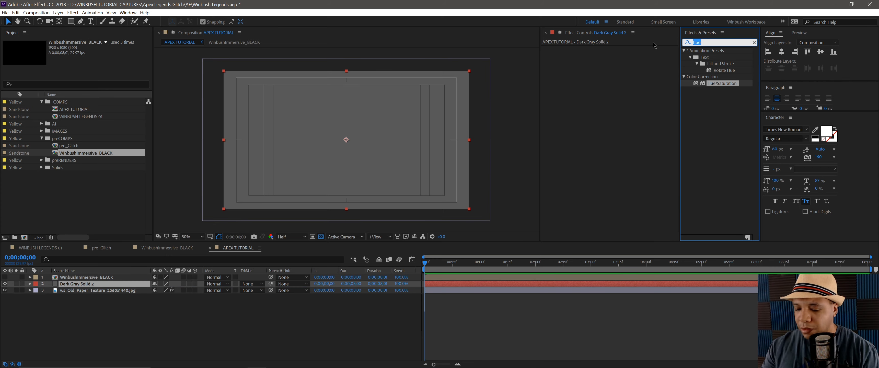
{"action": "type", "text": "noise"}
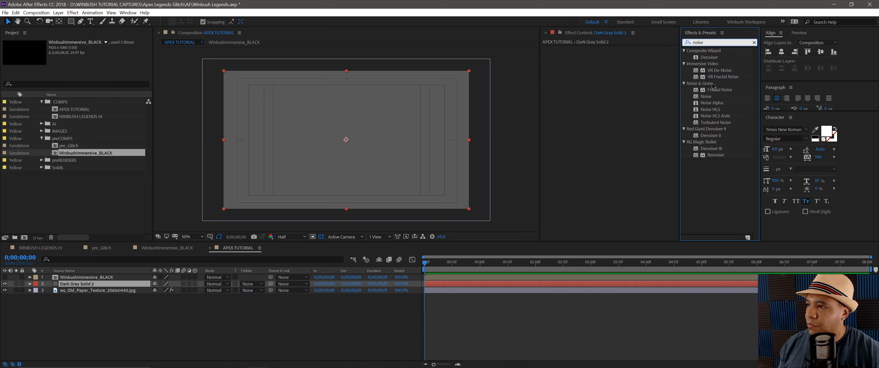
{"action": "left_click_drag", "start_coordinate": [719, 92], "coordinate": [588, 94]}
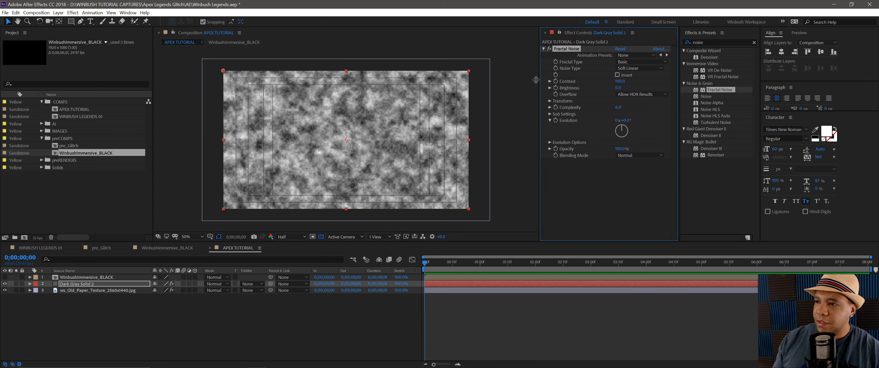
{"action": "left_click_drag", "start_coordinate": [540, 81], "coordinate": [522, 82]}
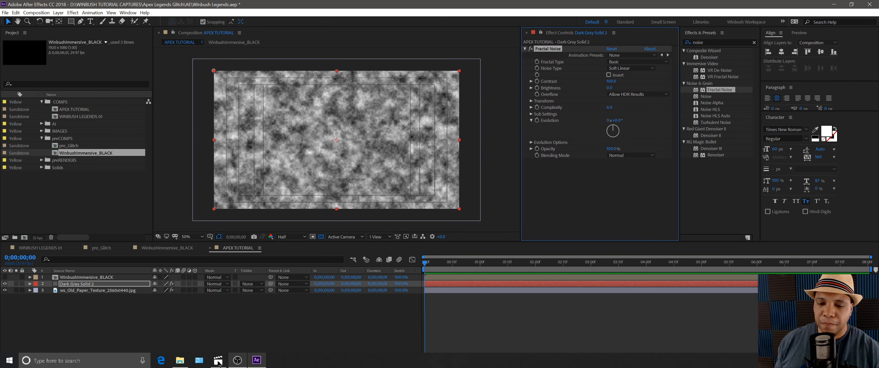
View the Respawn Entertainment reference in the video player, minimize it, and look over the Fractal Noise type and contrast controls
{"action": "left_click", "coordinate": [237, 360]}
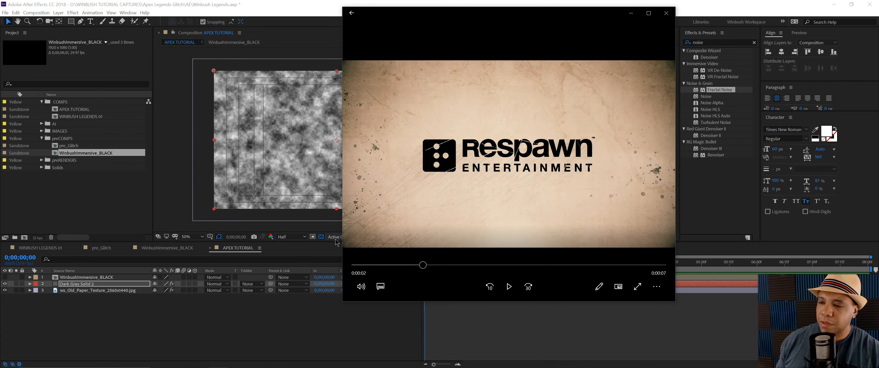
{"action": "left_click", "coordinate": [631, 13]}
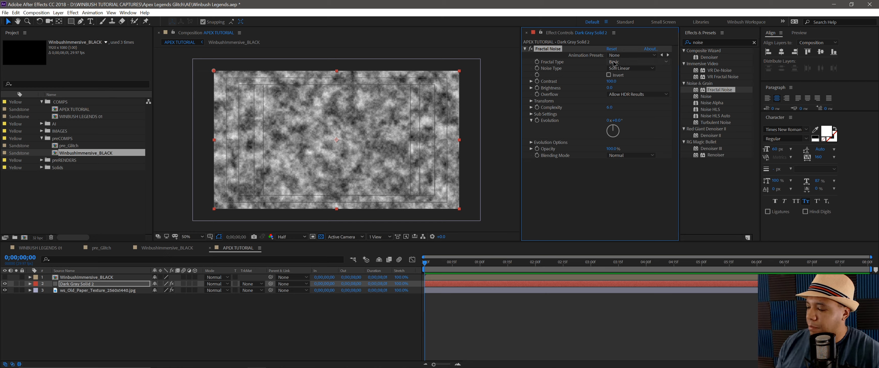
{"action": "left_click", "coordinate": [616, 69]}
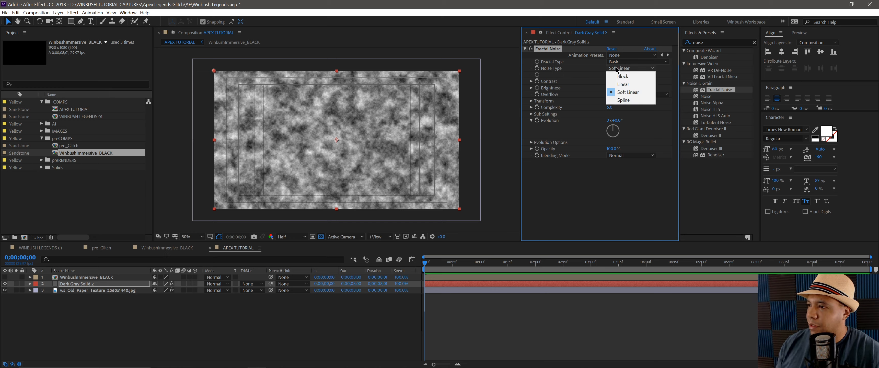
{"action": "left_click", "coordinate": [570, 79]}
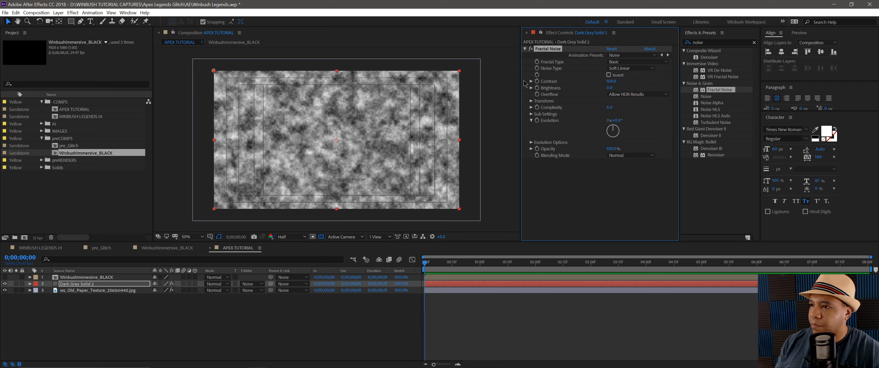
{"action": "left_click", "coordinate": [531, 82]}
{"action": "left_click", "coordinate": [531, 82]}
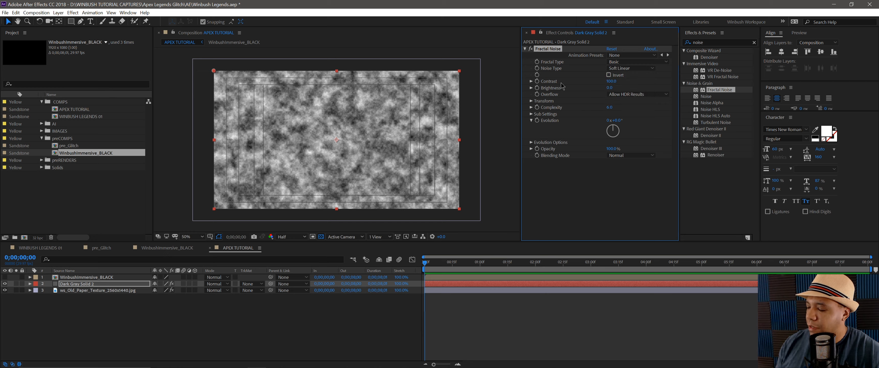
Set the Fractal Noise contrast to 145 and brightness to 37
{"action": "left_click", "coordinate": [612, 81]}
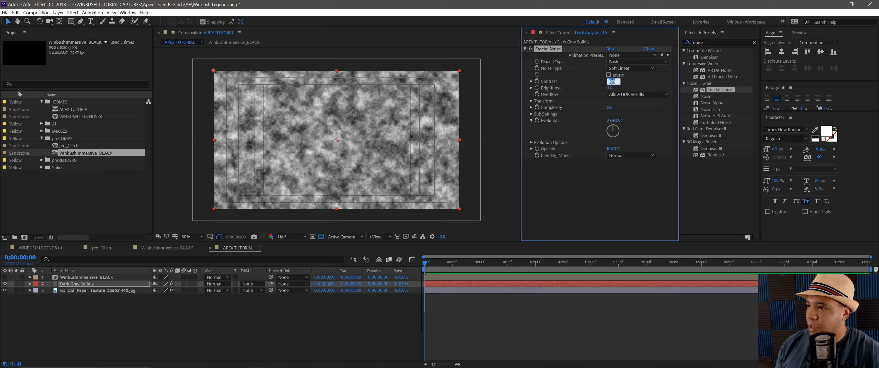
{"action": "type", "text": "145"}
{"action": "key", "text": "Return"}
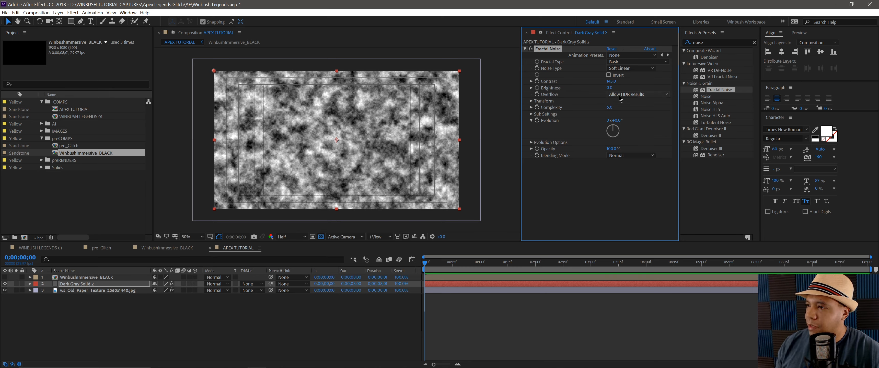
{"action": "left_click", "coordinate": [610, 88]}
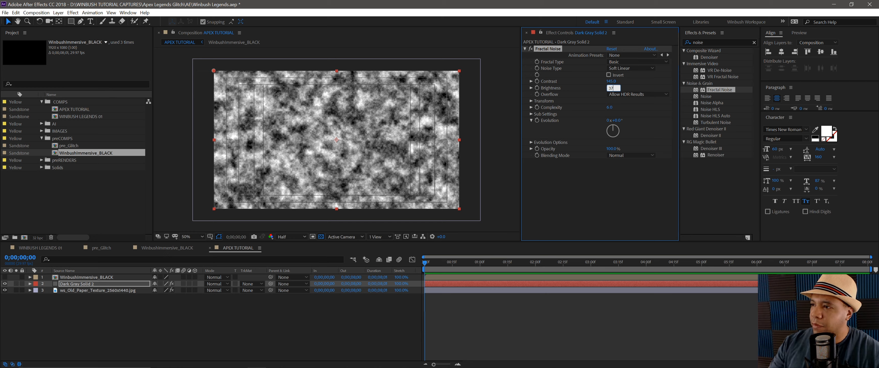
{"action": "key", "text": "Return"}
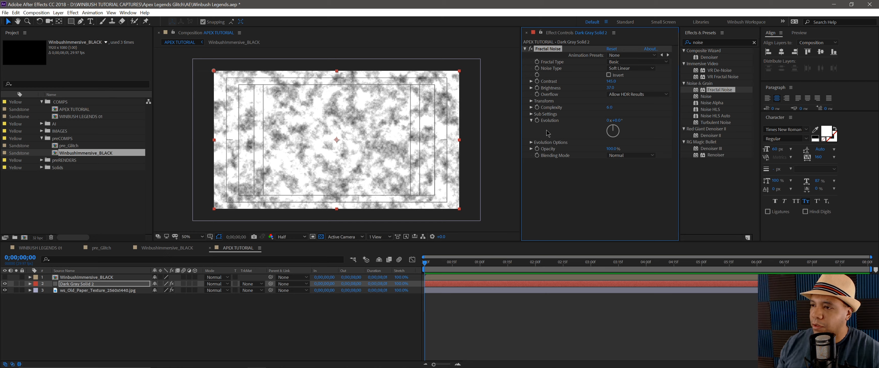
Turn off uniform scaling in the Fractal Noise transform and set scale width to 3 and scale height to 300
{"action": "left_click", "coordinate": [531, 101]}
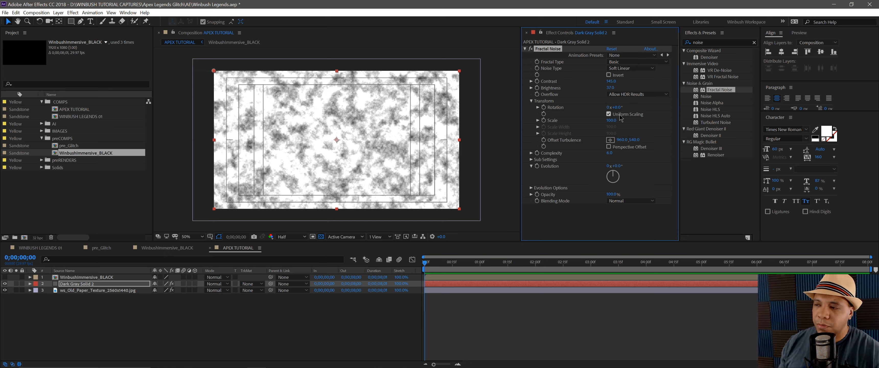
{"action": "left_click", "coordinate": [609, 114]}
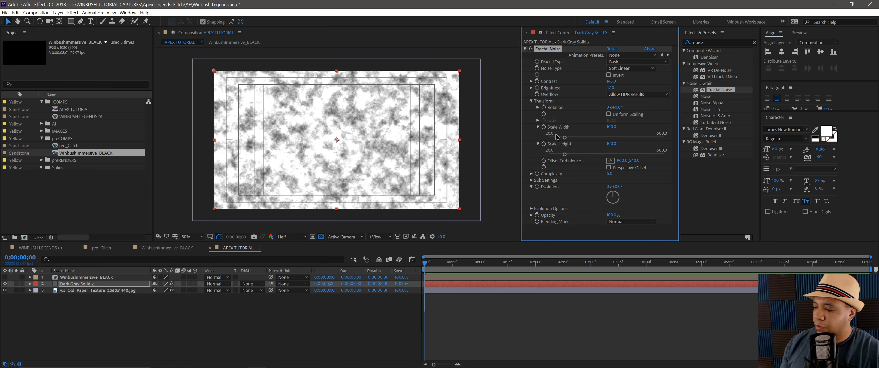
{"action": "left_click", "coordinate": [613, 128]}
{"action": "type", "text": "3"}
{"action": "key", "text": "Return"}
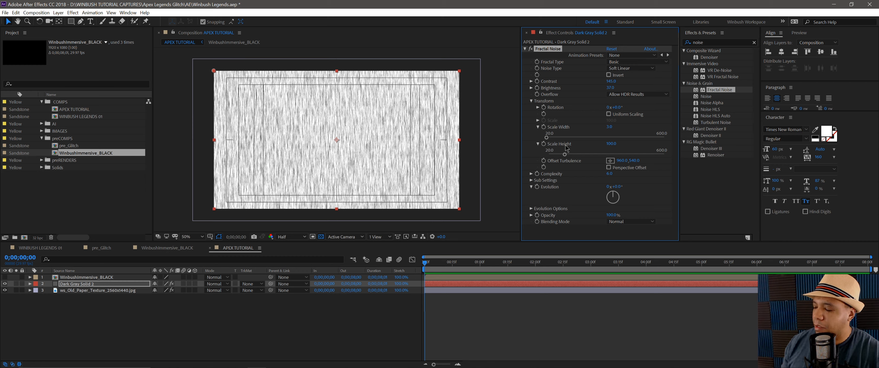
{"action": "left_click", "coordinate": [611, 143]}
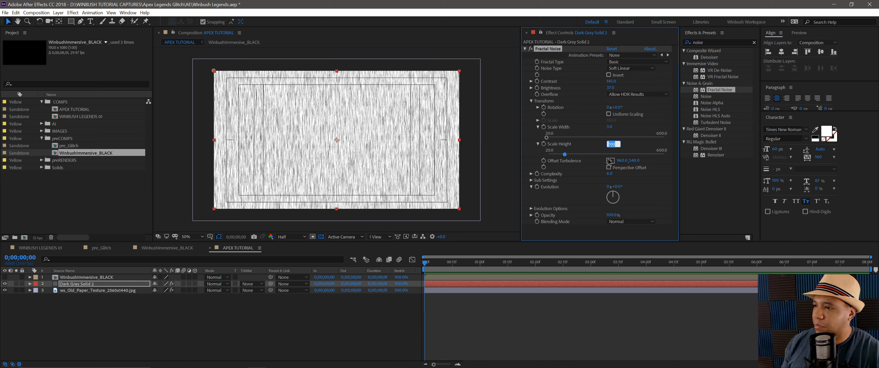
{"action": "type", "text": "300"}
{"action": "key", "text": "Return"}
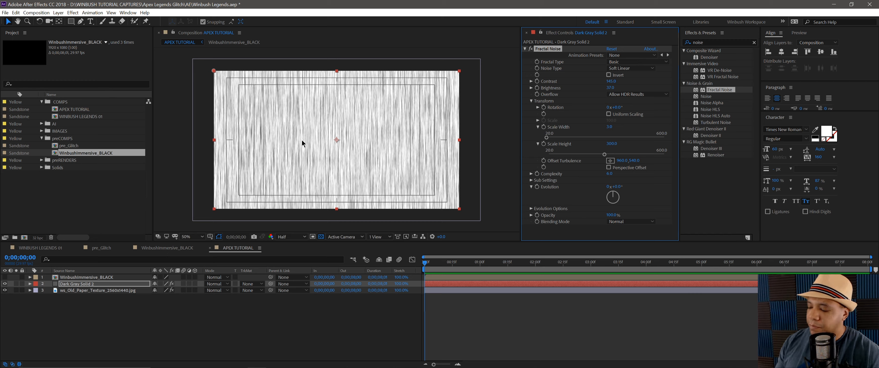
Set the Fractal Noise complexity to 2 and check it against the Respawn reference in the video player
{"action": "left_click", "coordinate": [610, 174]}
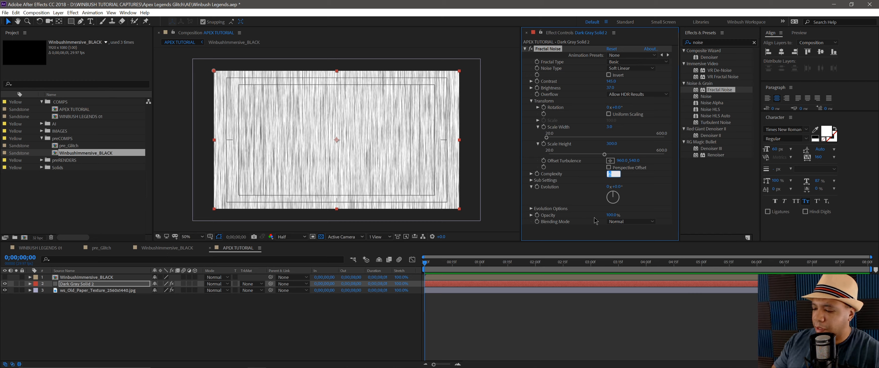
{"action": "type", "text": "2"}
{"action": "key", "text": "Return"}
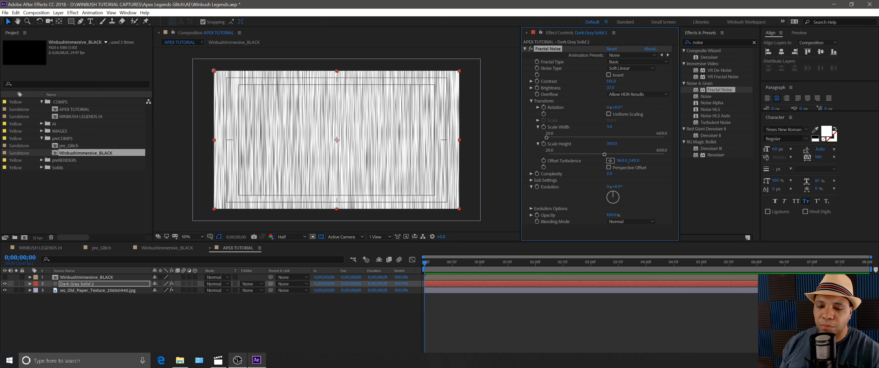
{"action": "left_click", "coordinate": [219, 360]}
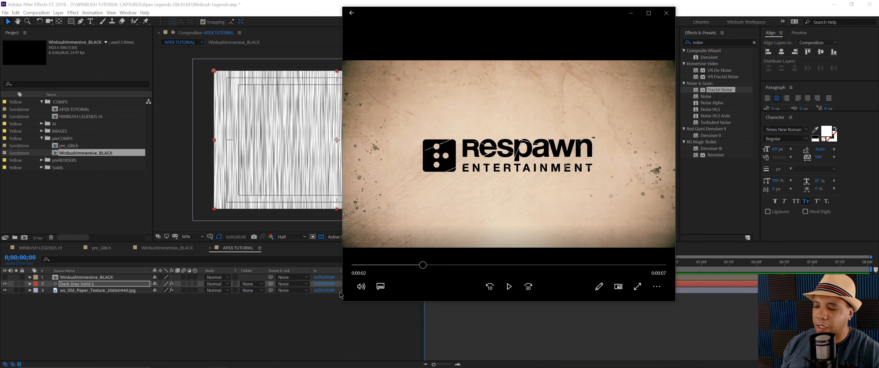
{"action": "left_click", "coordinate": [241, 336]}
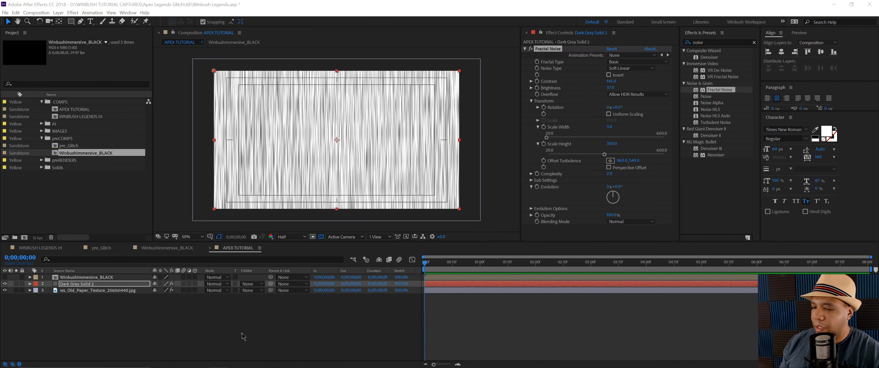
Rotate the dark gray solid layer to 48 degrees so the noise streaks run diagonally
{"action": "left_click", "coordinate": [88, 286]}
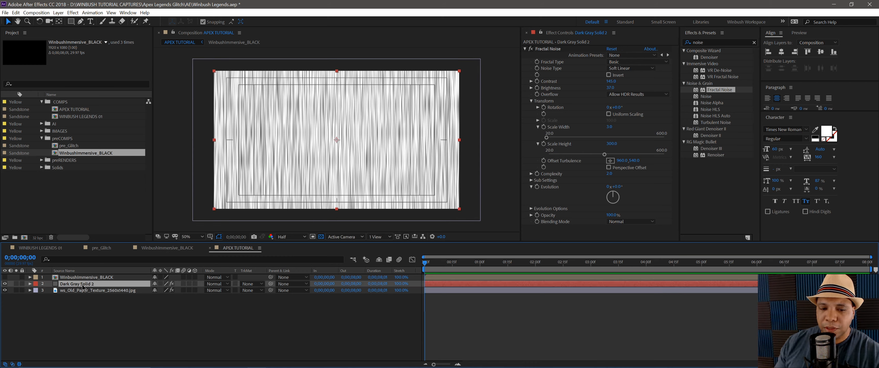
{"action": "key", "text": "r"}
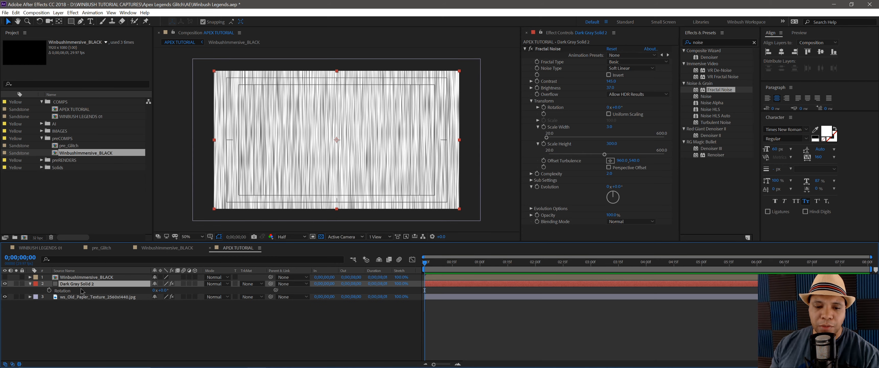
{"action": "left_click_drag", "start_coordinate": [164, 291], "coordinate": [168, 291]}
{"action": "left_click", "coordinate": [165, 291]}
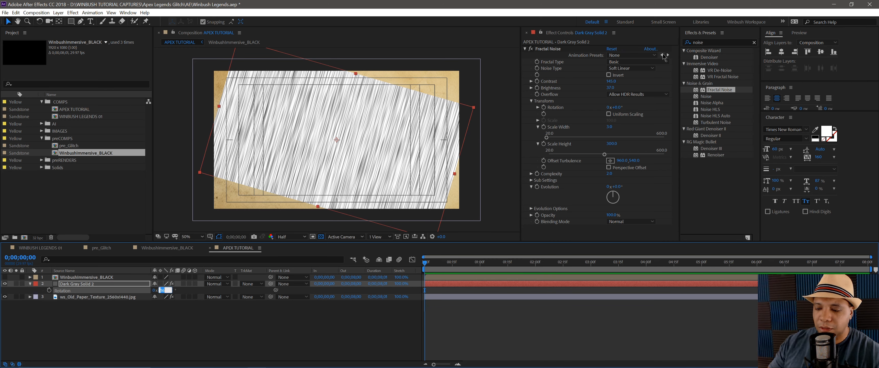
{"action": "type", "text": "48"}
{"action": "key", "text": "Return"}
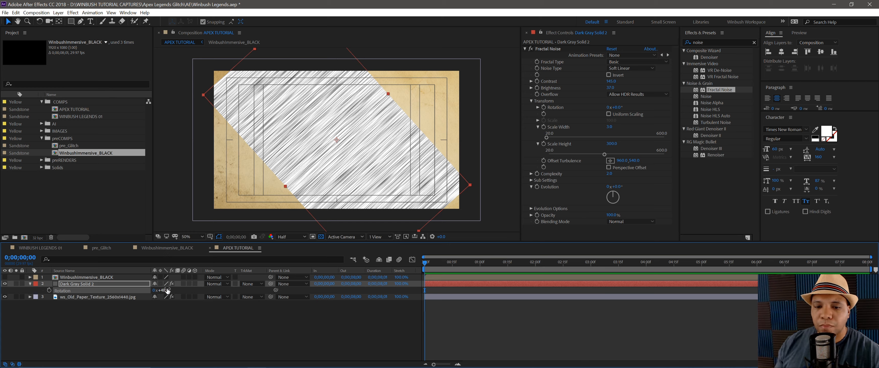
Enlarge the rotated solid to cover nearly the whole frame and set its blending mode to Multiply
{"action": "left_click", "coordinate": [77, 286]}
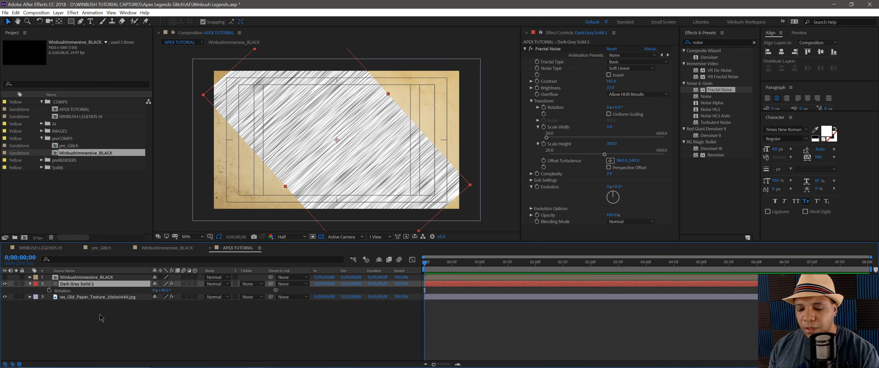
{"action": "left_click_drag", "start_coordinate": [388, 95], "coordinate": [454, 57]}
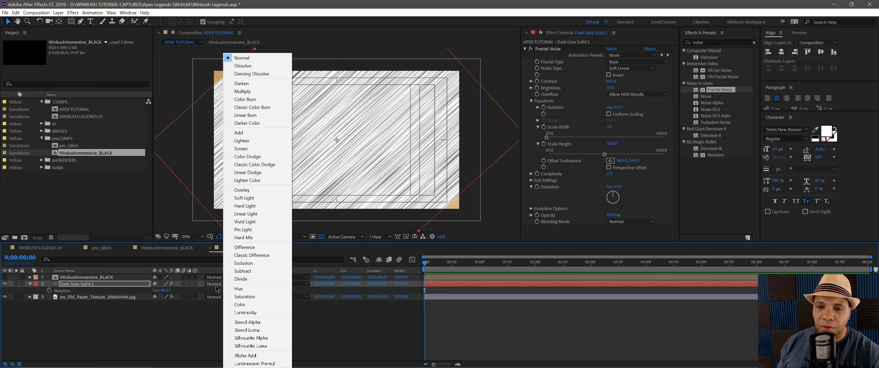
{"action": "left_click", "coordinate": [243, 91]}
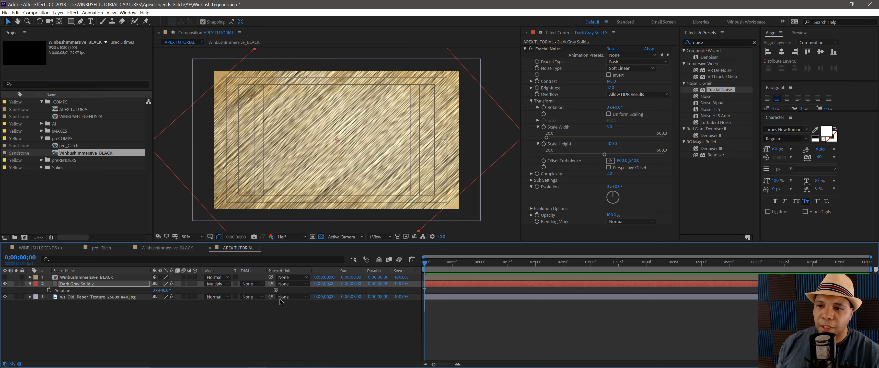
{"action": "left_click", "coordinate": [249, 311]}
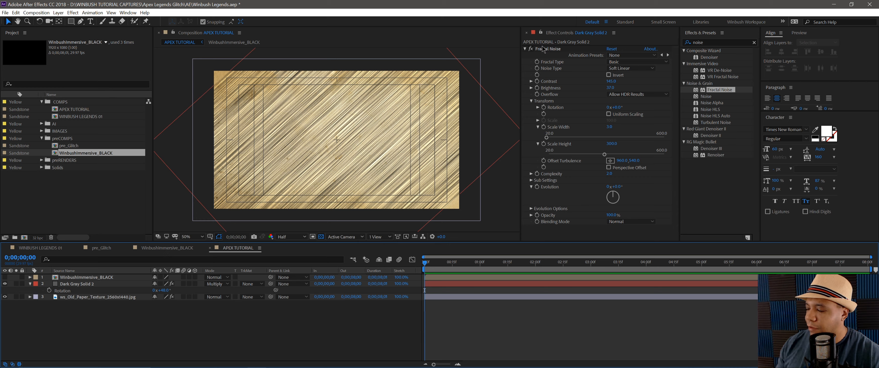
{"action": "left_click", "coordinate": [525, 49]}
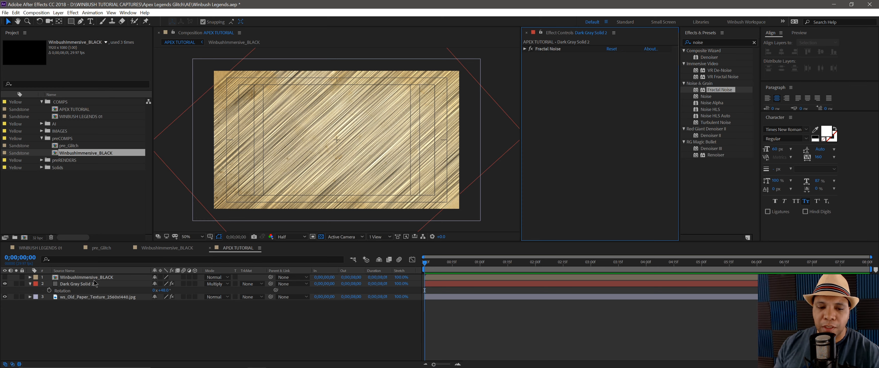
Unhide the WinbushImmersive_BLACK logo layer and duplicate it, leaving only the top copy hidden
{"action": "left_click", "coordinate": [87, 278]}
{"action": "left_click", "coordinate": [4, 277]}
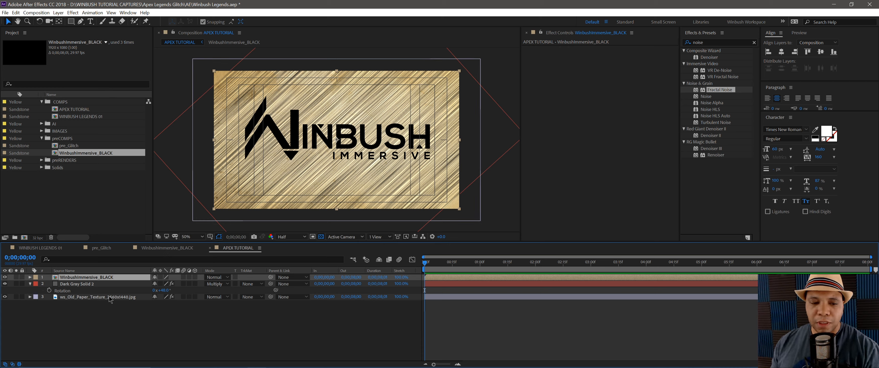
{"action": "key", "text": "ctrl+d"}
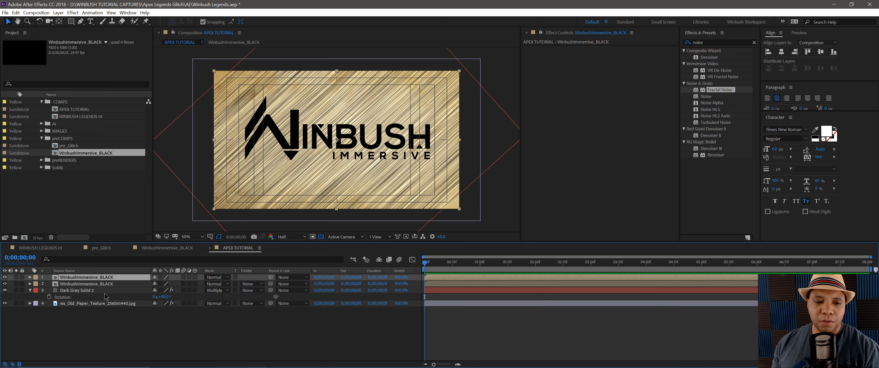
{"action": "left_click", "coordinate": [5, 277]}
{"action": "left_click", "coordinate": [84, 284]}
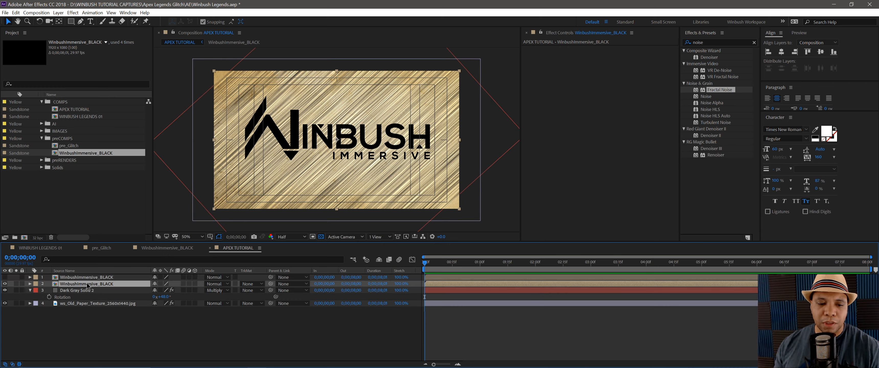
{"action": "left_click", "coordinate": [75, 279]}
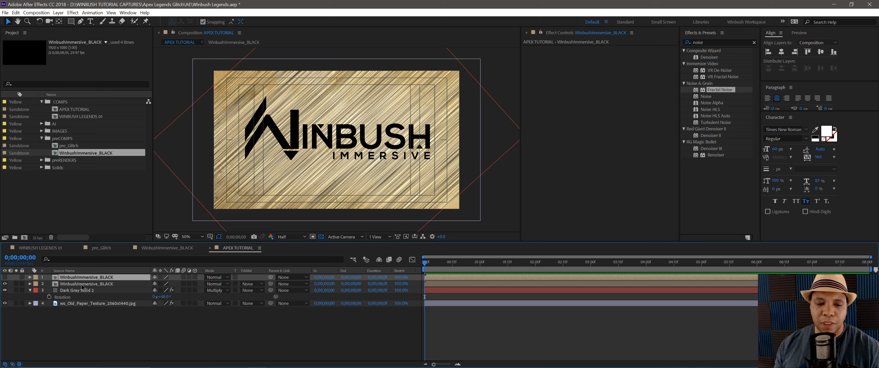
Apply the CC Radial Blur effect to the visible lower copy of the WinbushImmersive_BLACK logo layer
{"action": "left_click", "coordinate": [90, 282]}
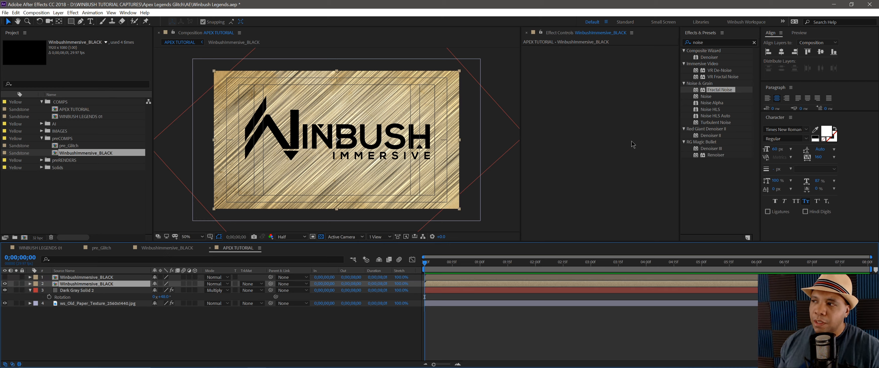
{"action": "left_click", "coordinate": [753, 43]}
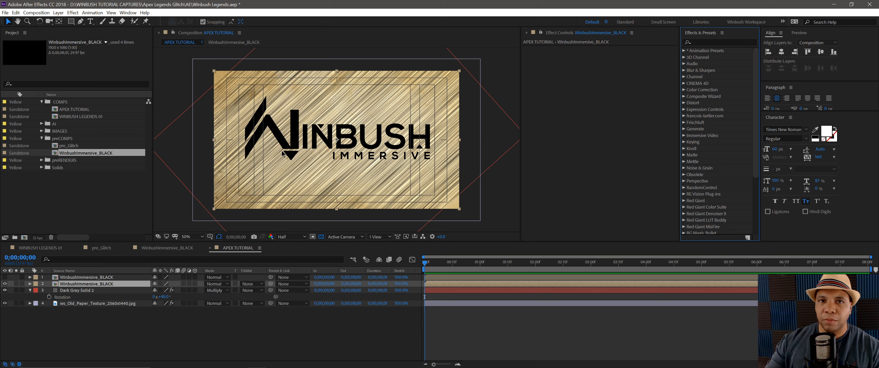
{"action": "left_click", "coordinate": [704, 41]}
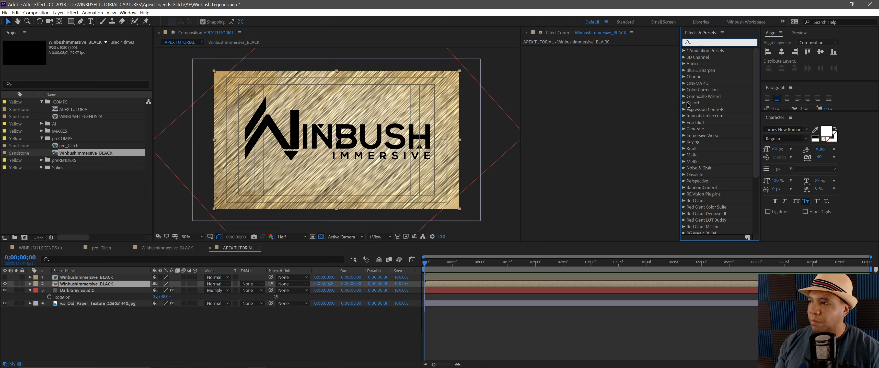
{"action": "type", "text": "radial"}
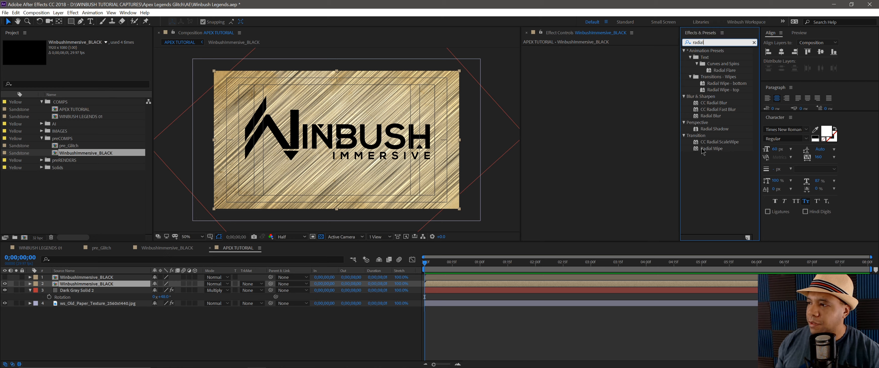
{"action": "left_click", "coordinate": [716, 103]}
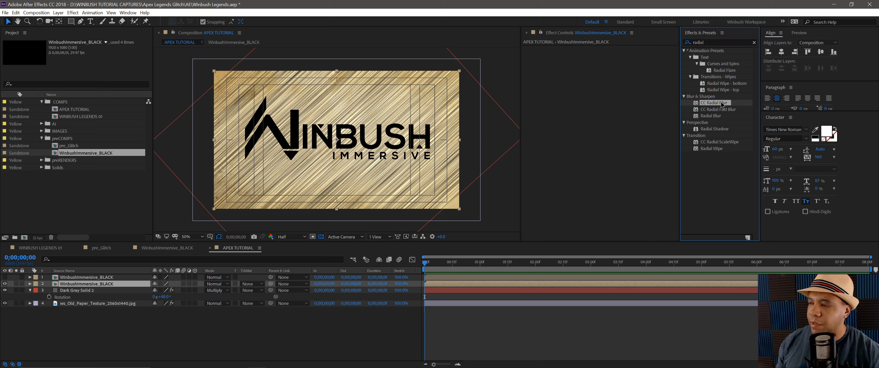
{"action": "left_click_drag", "start_coordinate": [723, 105], "coordinate": [572, 91]}
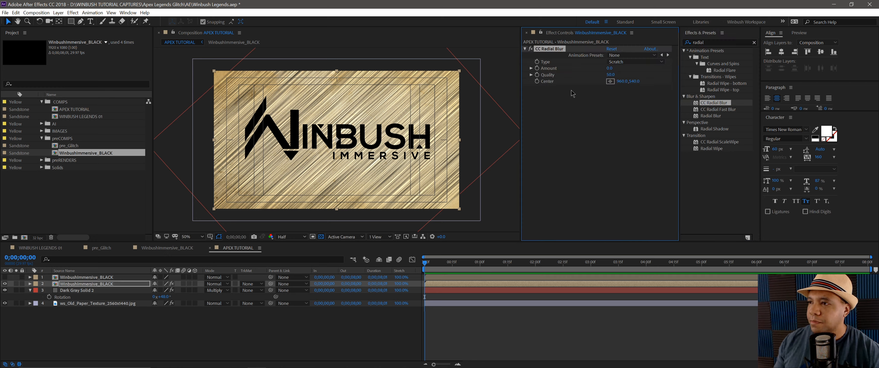
{"action": "left_click", "coordinate": [754, 43]}
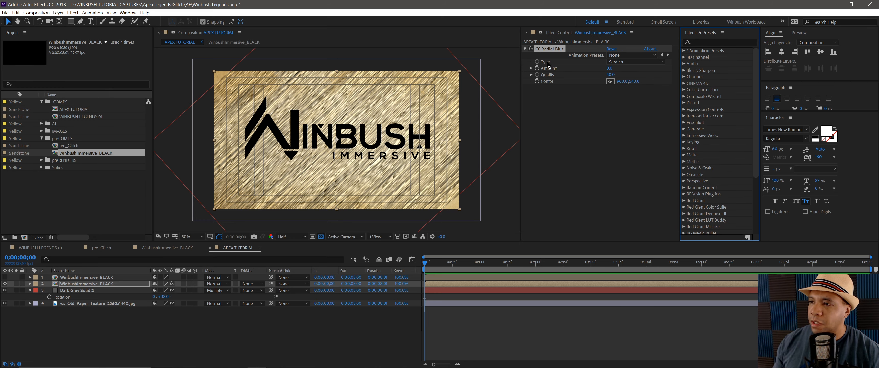
Set the radial blur type to Straight Zoom, with an amount of 211 and a quality of 100
{"action": "left_click", "coordinate": [630, 62]}
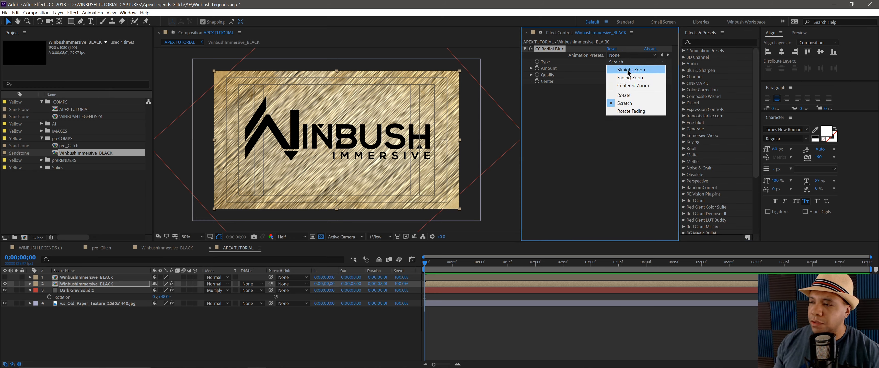
{"action": "left_click", "coordinate": [627, 70]}
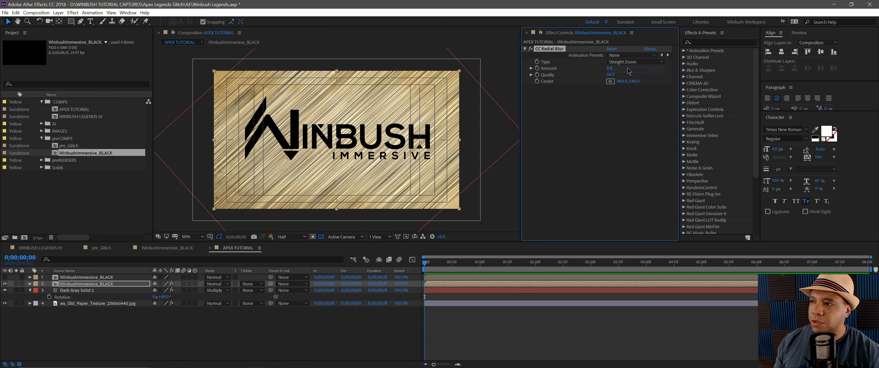
{"action": "left_click_drag", "start_coordinate": [614, 68], "coordinate": [639, 68]}
{"action": "left_click", "coordinate": [612, 68]}
{"action": "type", "text": "211"}
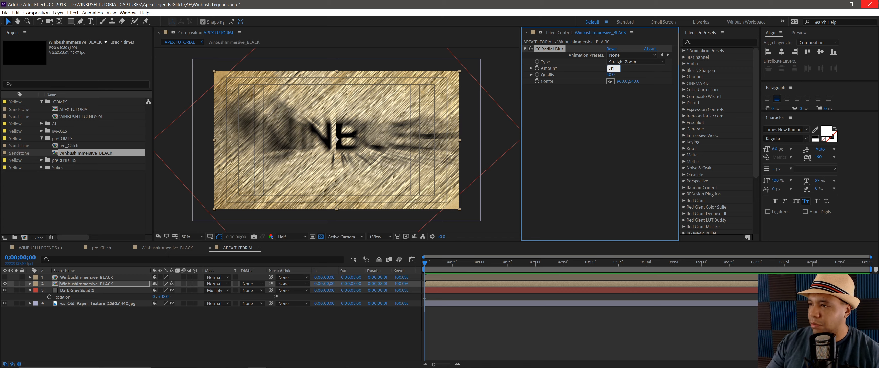
{"action": "key", "text": "Return"}
{"action": "left_click", "coordinate": [613, 75]}
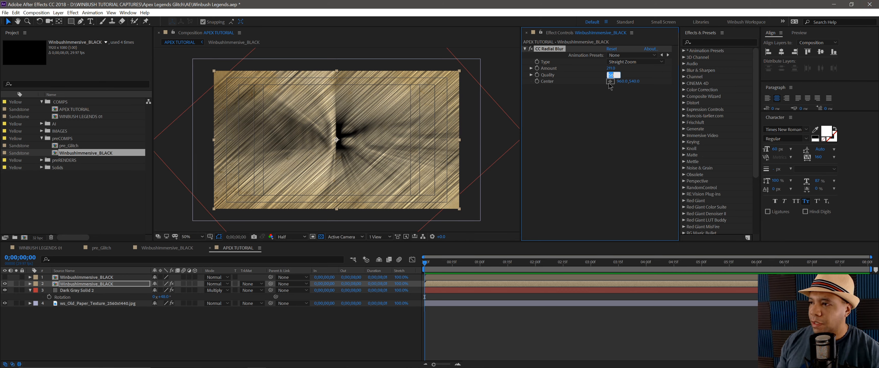
{"action": "type", "text": "100"}
{"action": "key", "text": "Return"}
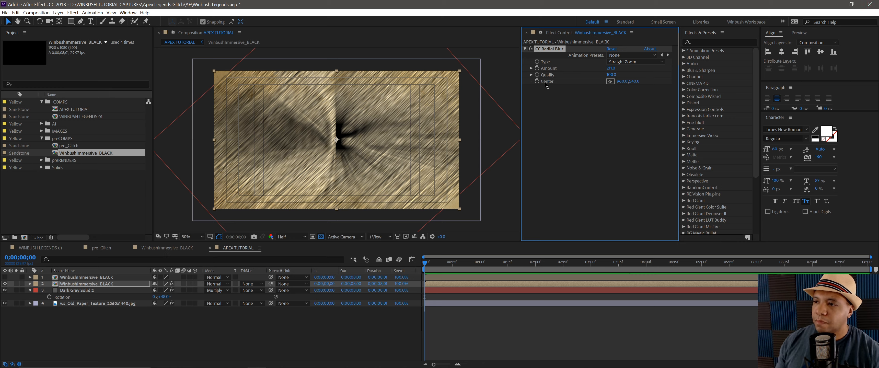
Hide the dark gray solid and place the radial blur's center just outside the frame's upper-right corner, at about 2098, -50
{"action": "left_click", "coordinate": [611, 81]}
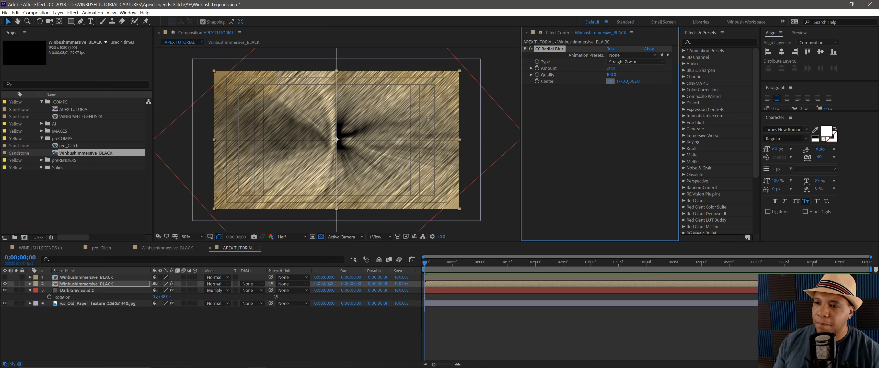
{"action": "left_click", "coordinate": [412, 73]}
{"action": "left_click_drag", "start_coordinate": [415, 72], "coordinate": [478, 80]}
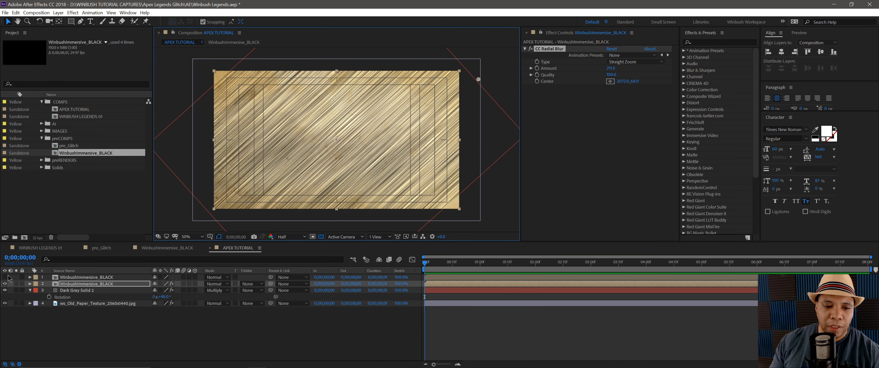
{"action": "left_click", "coordinate": [87, 285]}
{"action": "left_click", "coordinate": [4, 290]}
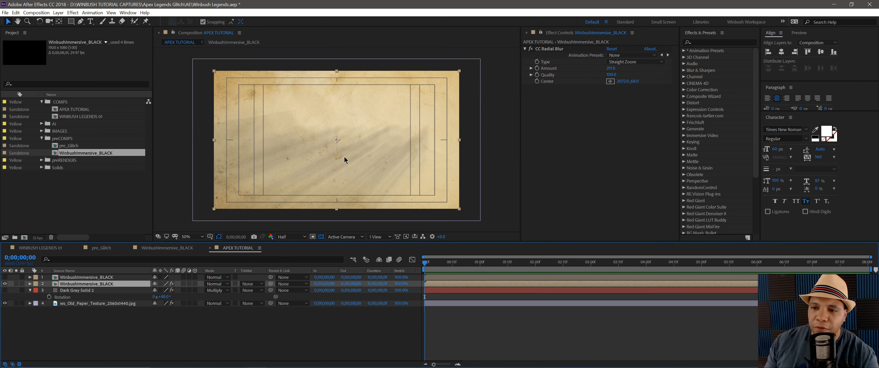
{"action": "left_click", "coordinate": [610, 81]}
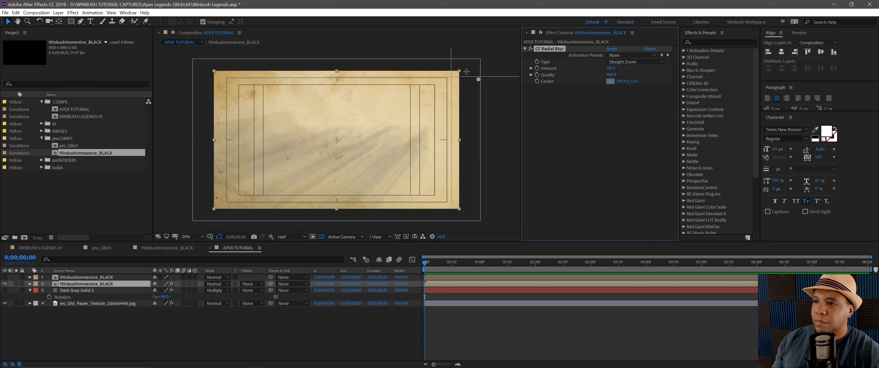
{"action": "left_click", "coordinate": [455, 60]}
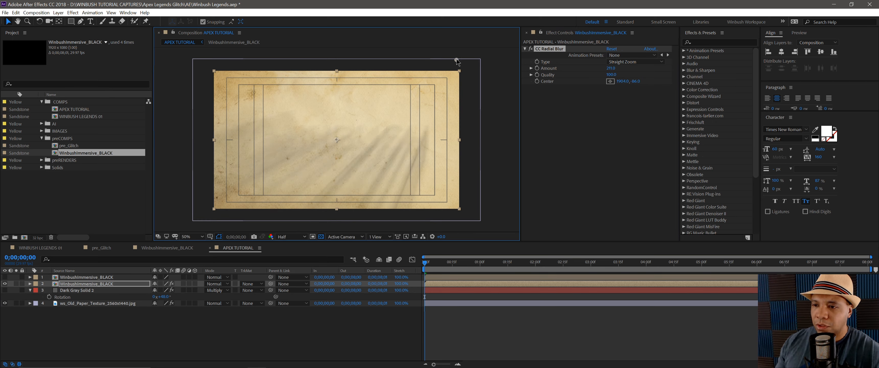
{"action": "left_click_drag", "start_coordinate": [455, 58], "coordinate": [482, 65]}
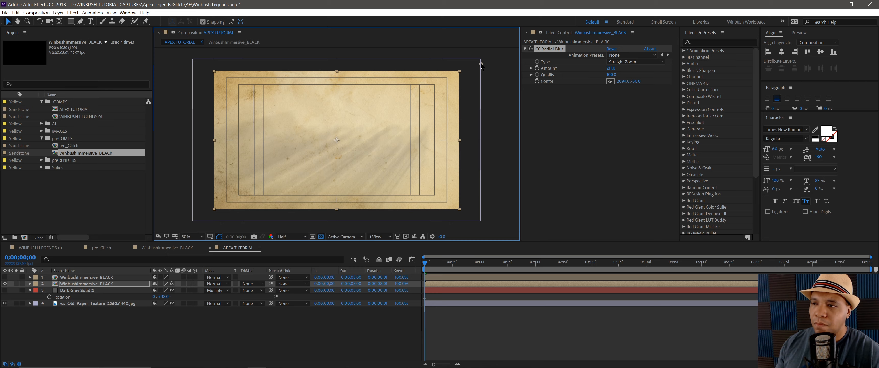
Apply Levels to the blurred logo layer and lower the Alpha channel's input white to about 0.38
{"action": "left_click", "coordinate": [714, 42]}
{"action": "type", "text": "levels"}
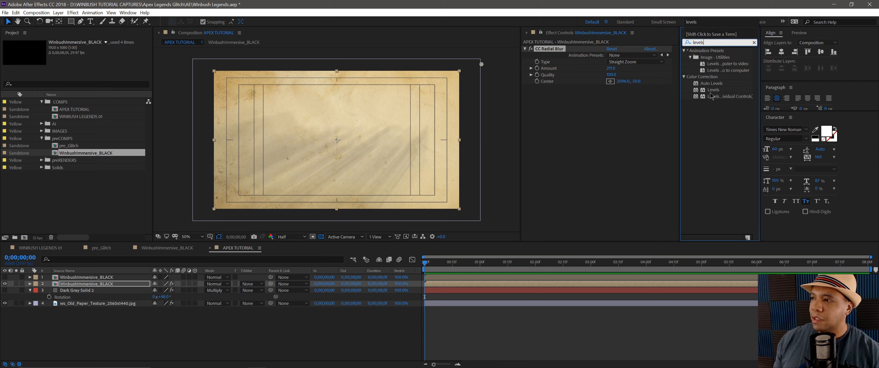
{"action": "left_click_drag", "start_coordinate": [713, 91], "coordinate": [630, 143]}
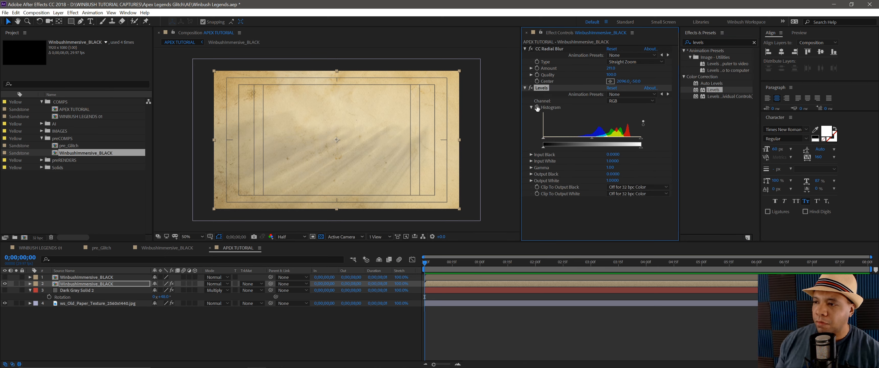
{"action": "left_click", "coordinate": [622, 101]}
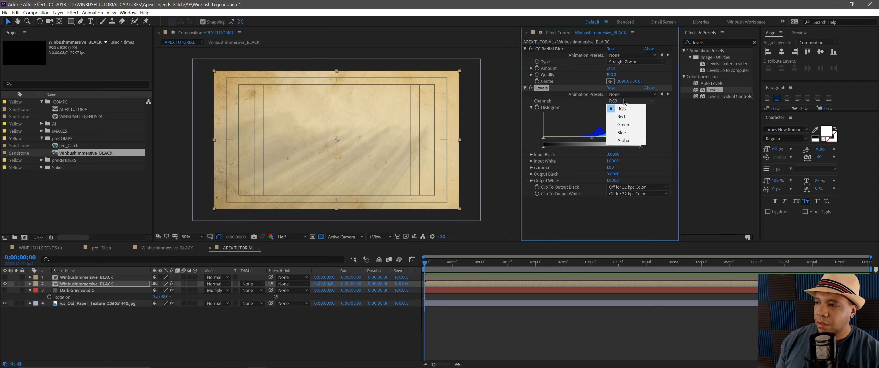
{"action": "left_click", "coordinate": [622, 140]}
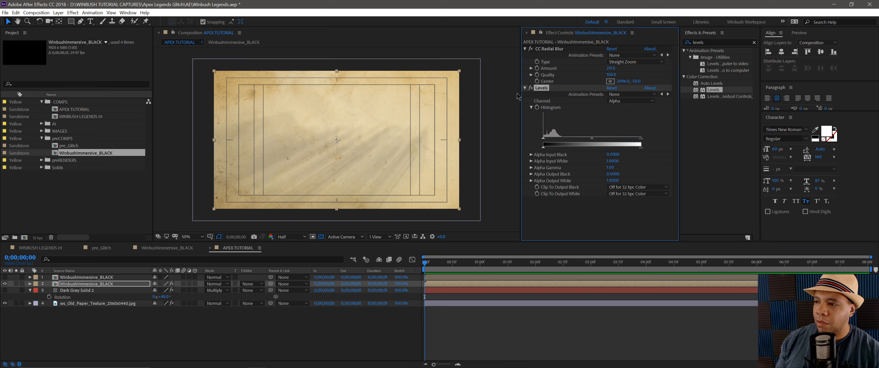
{"action": "left_click_drag", "start_coordinate": [641, 143], "coordinate": [585, 142]}
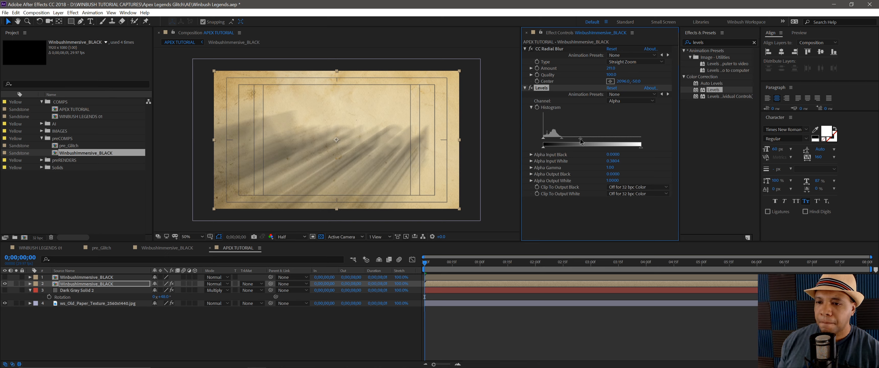
Compare the logo's streaked shadow with the Respawn reference in the video player
{"action": "left_click", "coordinate": [185, 351]}
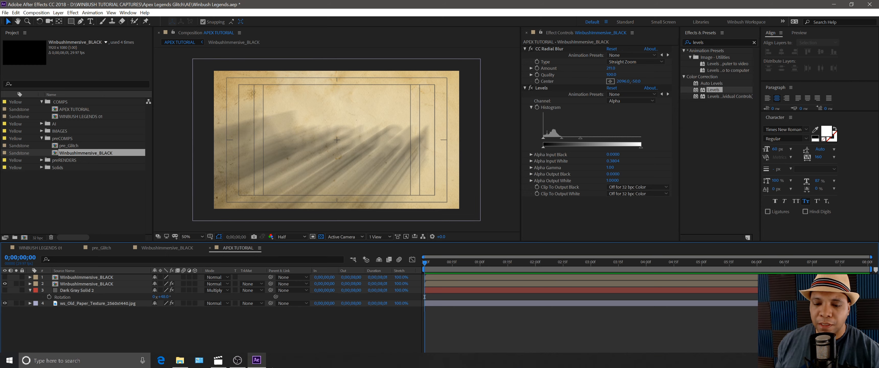
{"action": "left_click", "coordinate": [218, 361]}
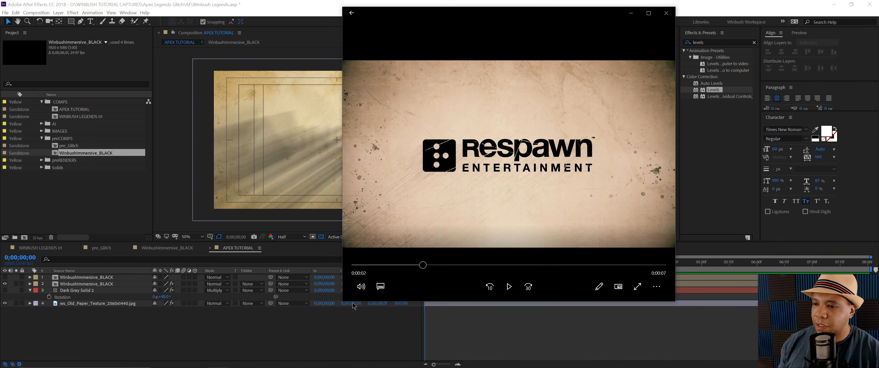
{"action": "left_click", "coordinate": [243, 321]}
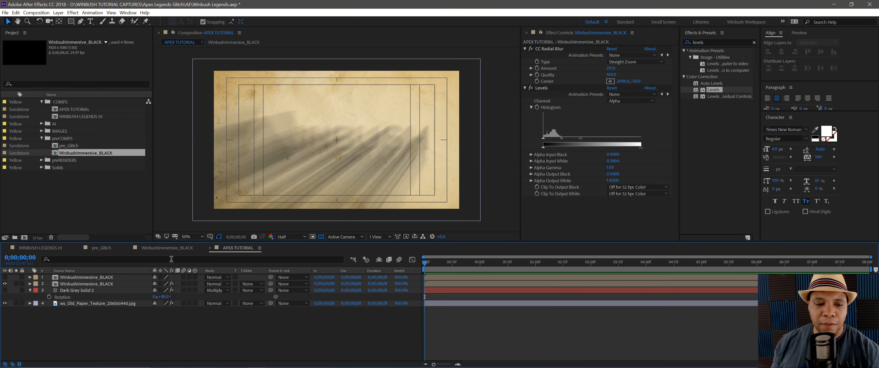
Unhide the dark gray solid layer and try the blurred logo copy as its Luma Matte, finishing with Alpha Matte
{"action": "left_click", "coordinate": [77, 290]}
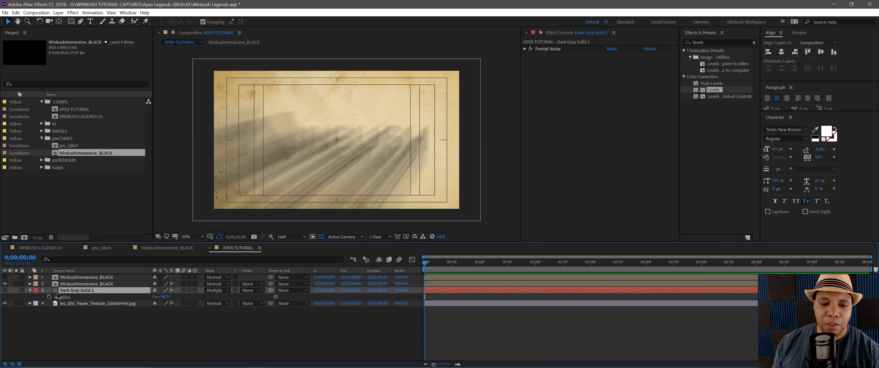
{"action": "left_click", "coordinate": [5, 290]}
{"action": "left_click", "coordinate": [30, 290]}
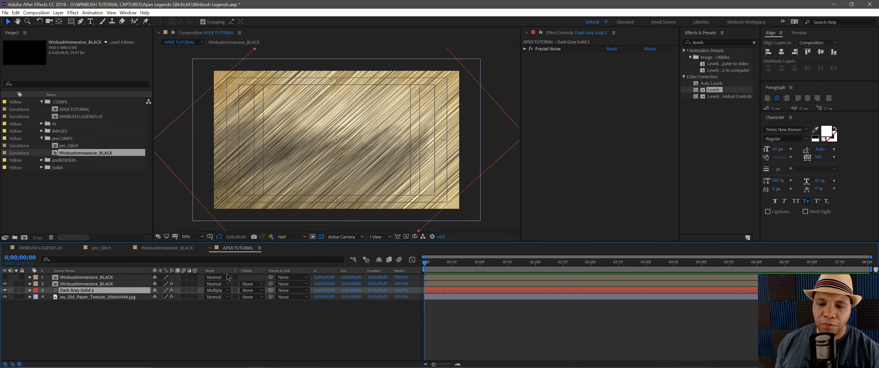
{"action": "left_click", "coordinate": [253, 290]}
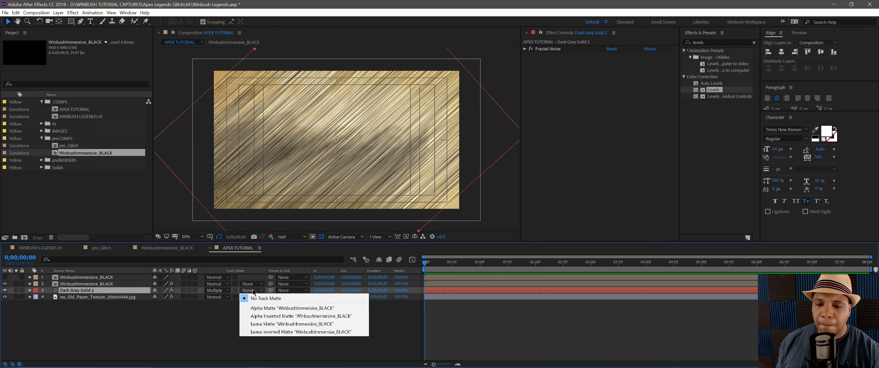
{"action": "left_click", "coordinate": [270, 324]}
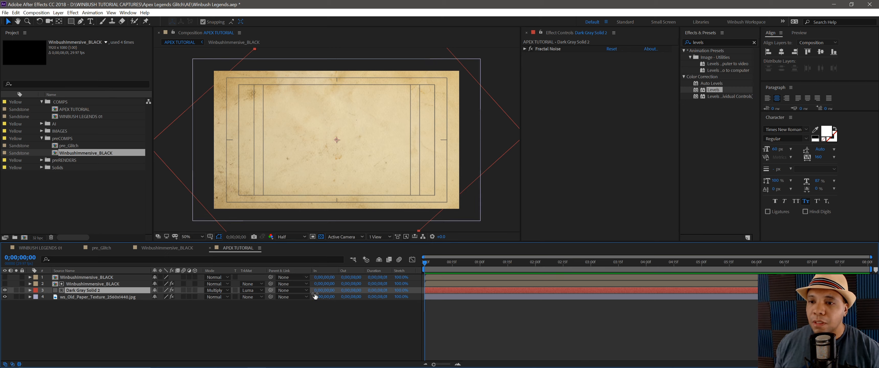
{"action": "left_click", "coordinate": [253, 290]}
{"action": "left_click", "coordinate": [265, 309]}
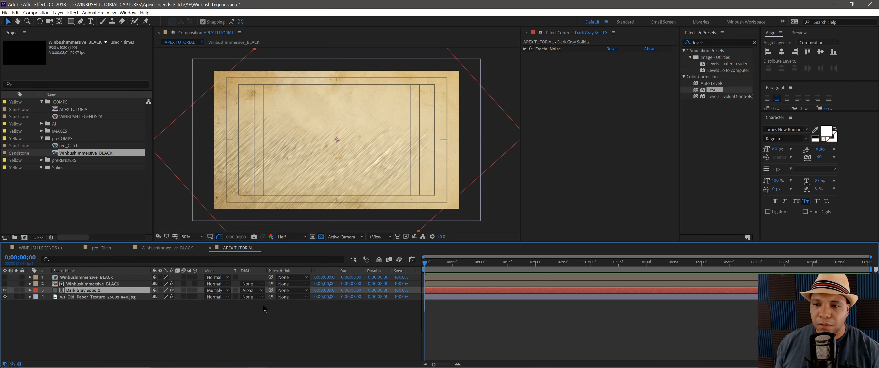
Retry the solid's Luma Matte, raise the blurred logo's Levels alpha gamma to about 1.26, and return the solid to Alpha Matte
{"action": "left_click", "coordinate": [251, 290]}
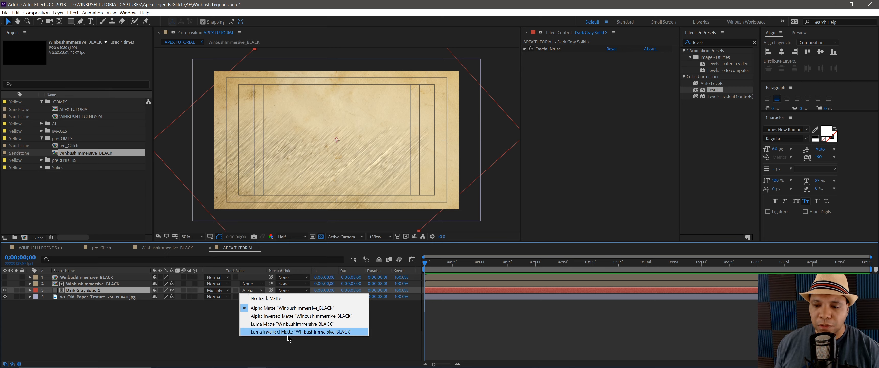
{"action": "left_click", "coordinate": [284, 324]}
{"action": "left_click", "coordinate": [110, 285]}
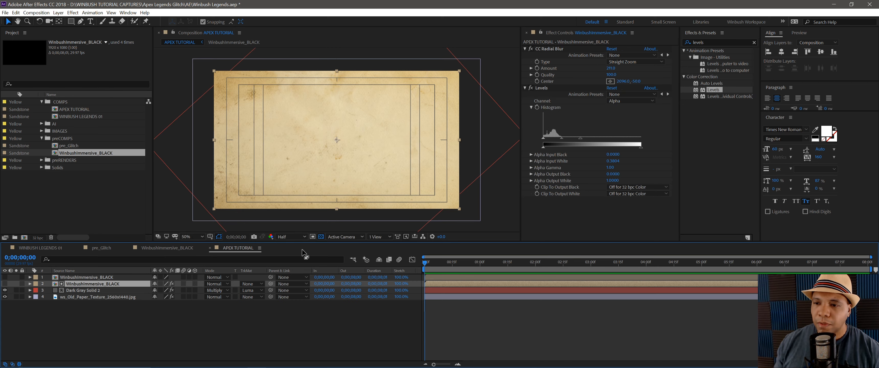
{"action": "mouse_move", "coordinate": [581, 141]}
{"action": "left_mouse_down"}
{"action": "mouse_move", "coordinate": [554, 140]}
{"action": "mouse_move", "coordinate": [579, 140]}
{"action": "left_mouse_up"}
{"action": "left_click", "coordinate": [249, 290]}
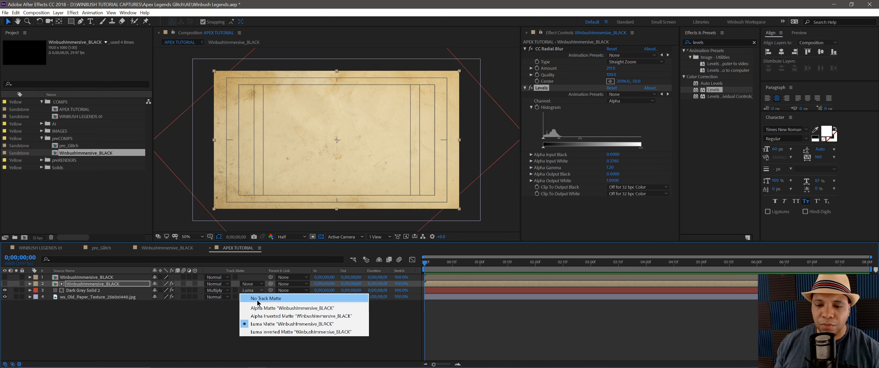
{"action": "left_click", "coordinate": [268, 310]}
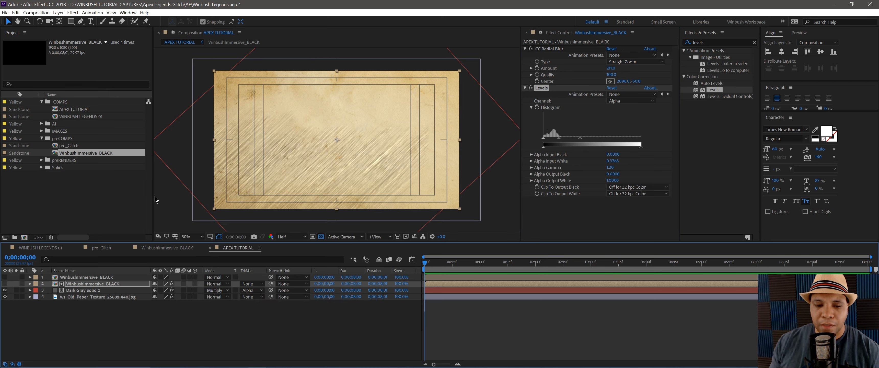
Soften the blurred logo's streaked shadow to match the reference, setting Levels alpha input black to about 0.03, gamma 0.96 and input white about 0.71
{"action": "left_click", "coordinate": [92, 290]}
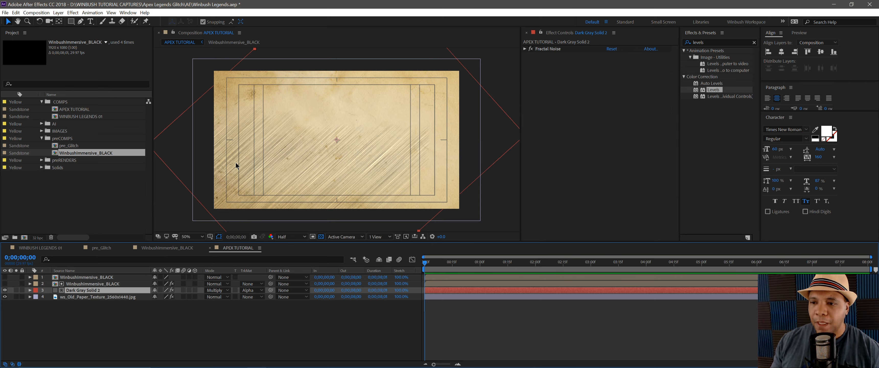
{"action": "left_click", "coordinate": [99, 284]}
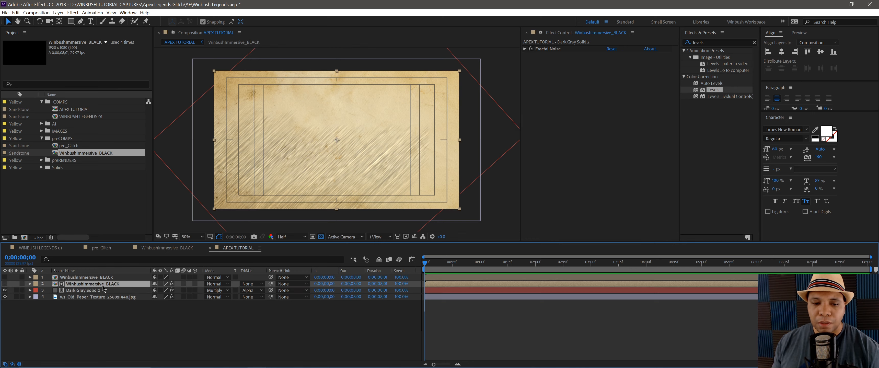
{"action": "mouse_move", "coordinate": [581, 141]}
{"action": "left_mouse_down"}
{"action": "mouse_move", "coordinate": [625, 140]}
{"action": "mouse_move", "coordinate": [585, 141]}
{"action": "left_mouse_up"}
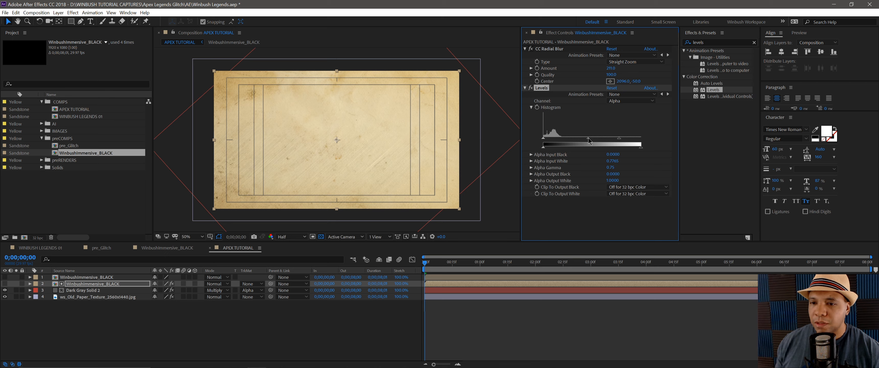
{"action": "mouse_move", "coordinate": [587, 140]}
{"action": "left_mouse_down"}
{"action": "mouse_move", "coordinate": [546, 141]}
{"action": "mouse_move", "coordinate": [583, 139]}
{"action": "left_mouse_up"}
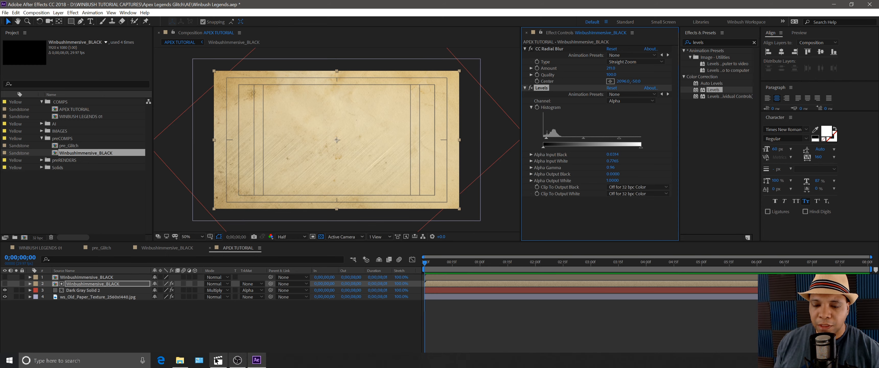
{"action": "left_click", "coordinate": [217, 361]}
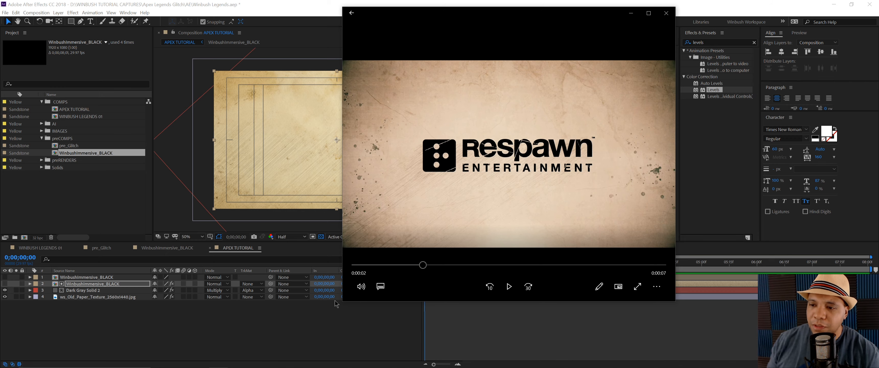
{"action": "left_click", "coordinate": [203, 334]}
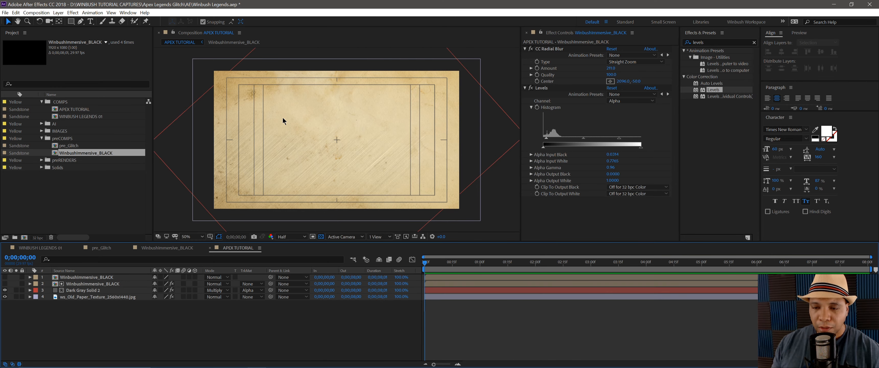
{"action": "left_click_drag", "start_coordinate": [618, 139], "coordinate": [614, 140]}
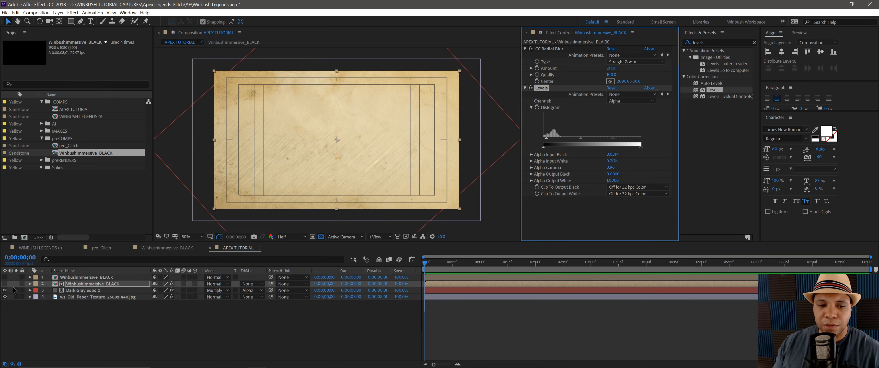
Unhide the original logo layer above the streaked shadow and save the project
{"action": "left_click", "coordinate": [5, 277]}
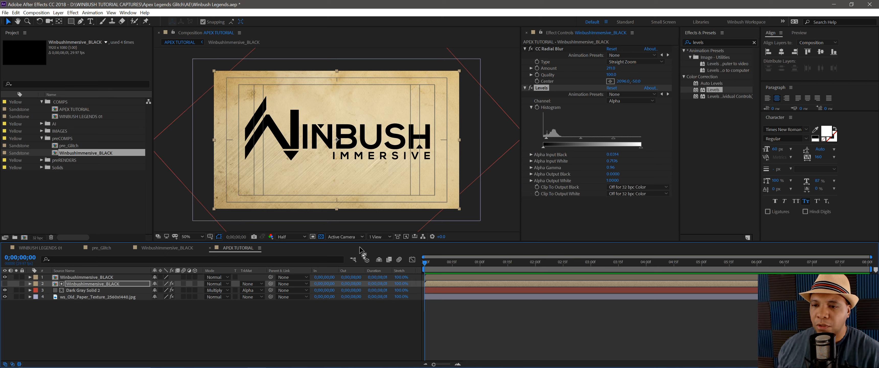
{"action": "left_click", "coordinate": [252, 338]}
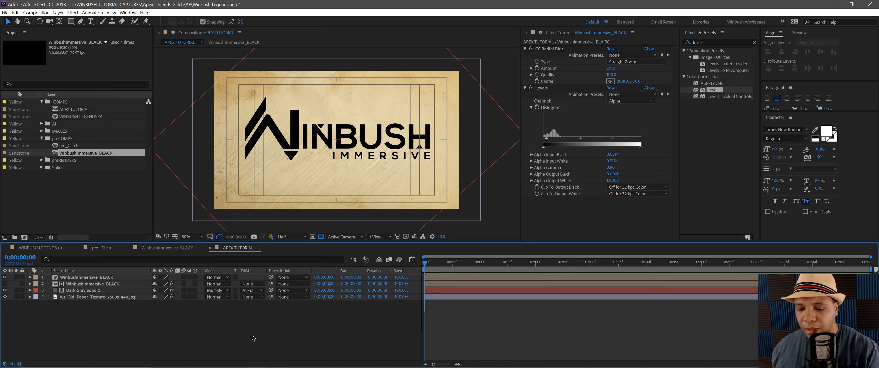
{"action": "key", "text": "ctrl+s"}
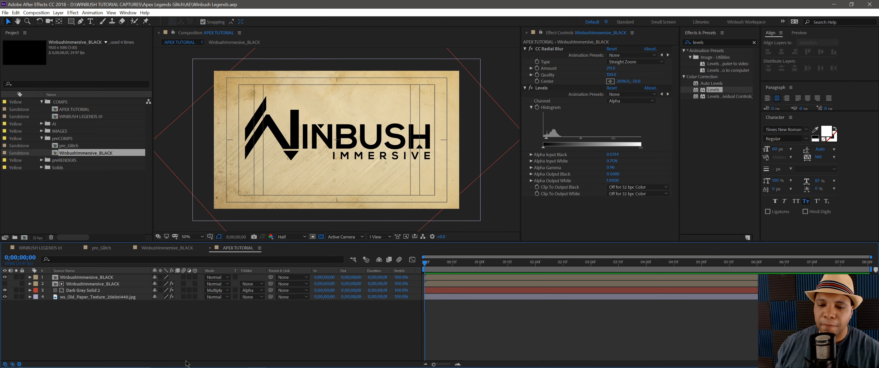
Replay the Apex reference video from its start and examine how the logos glitch in and out
{"action": "mouse_move", "coordinate": [187, 367]}
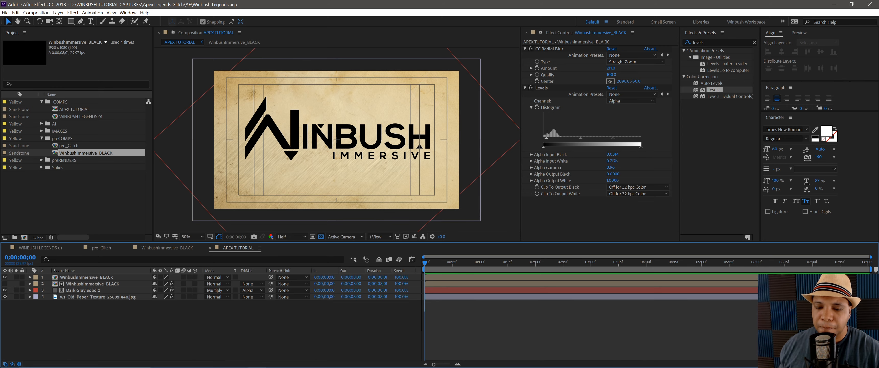
{"action": "left_click", "coordinate": [218, 361]}
{"action": "left_click_drag", "start_coordinate": [423, 265], "coordinate": [357, 265]}
{"action": "key", "text": "space"}
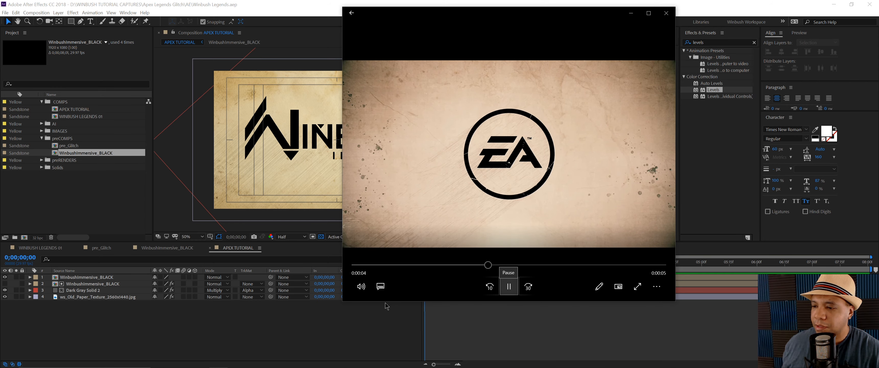
{"action": "key", "text": "space"}
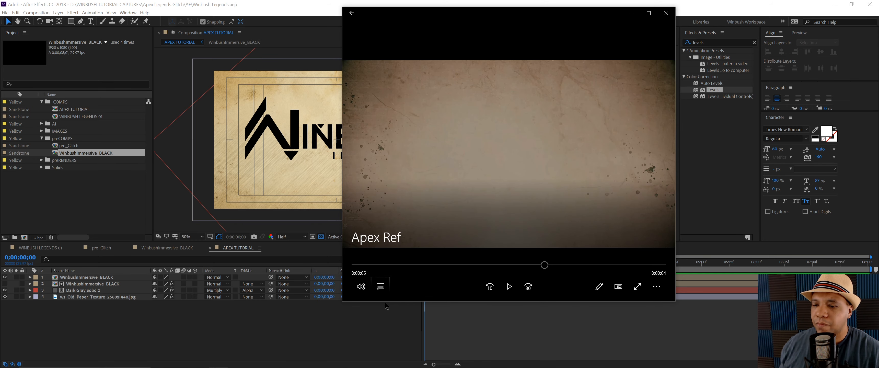
{"action": "mouse_move", "coordinate": [388, 265]}
{"action": "left_mouse_down"}
{"action": "mouse_move", "coordinate": [464, 265]}
{"action": "mouse_move", "coordinate": [382, 265]}
{"action": "mouse_move", "coordinate": [398, 265]}
{"action": "left_mouse_up"}
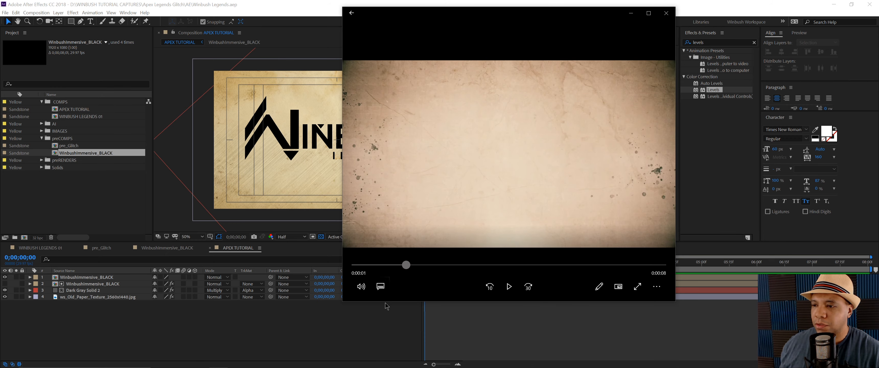
{"action": "left_click", "coordinate": [379, 333]}
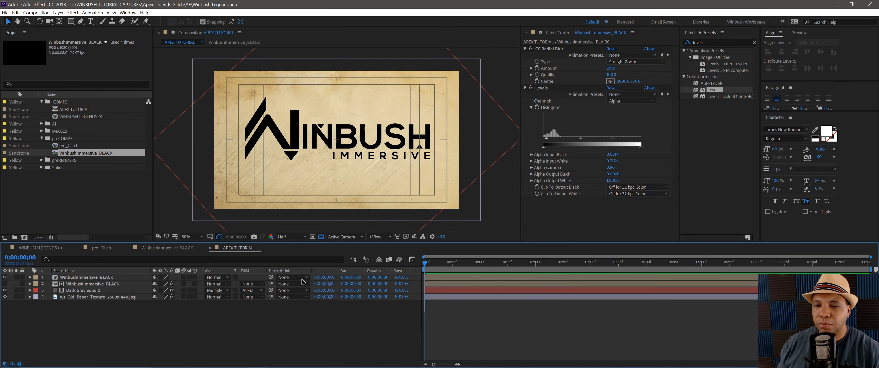
Launch JSplacement and generate a displacement map in its Classic mode
{"action": "left_click", "coordinate": [54, 198]}
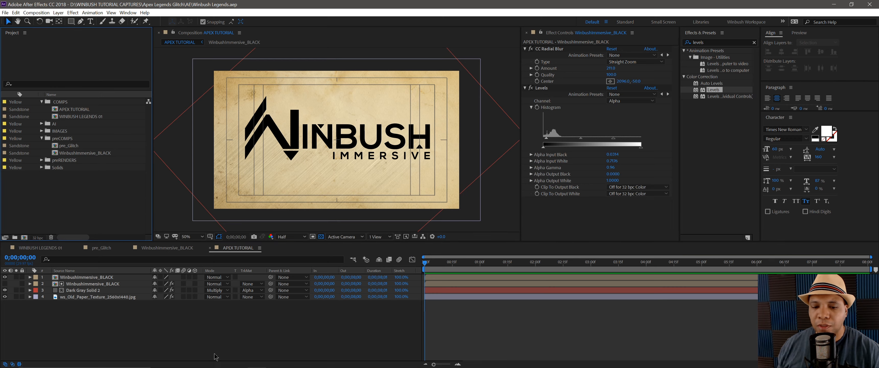
{"action": "left_click", "coordinate": [4, 359]}
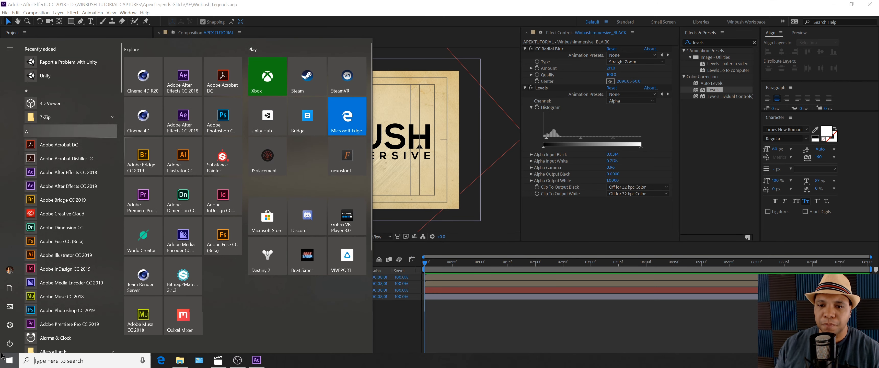
{"action": "left_click", "coordinate": [276, 159]}
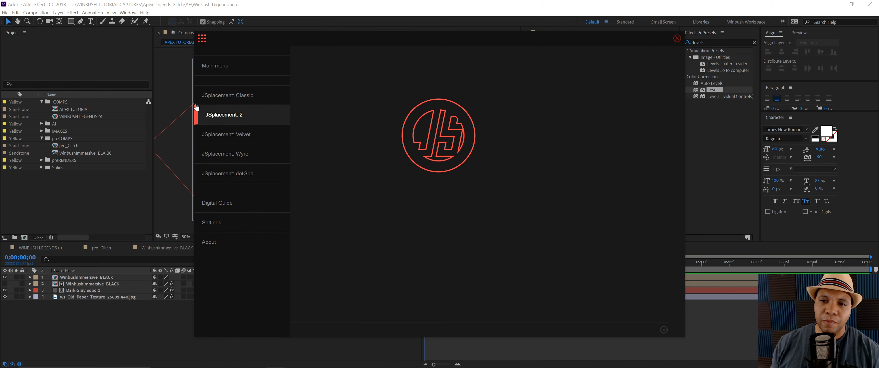
{"action": "left_click", "coordinate": [197, 104]}
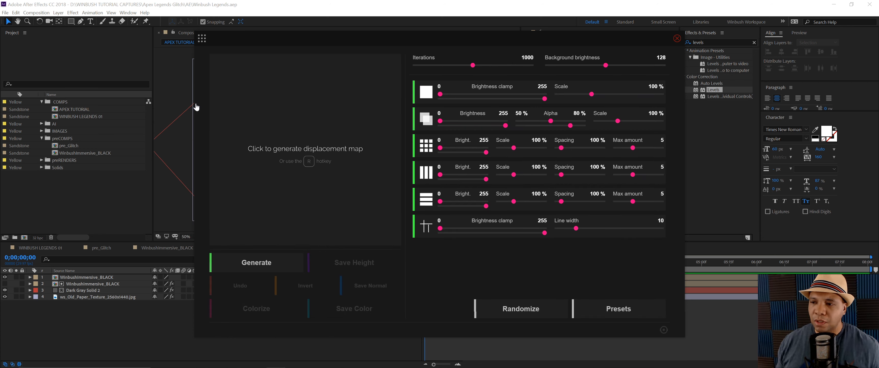
{"action": "key", "text": "r"}
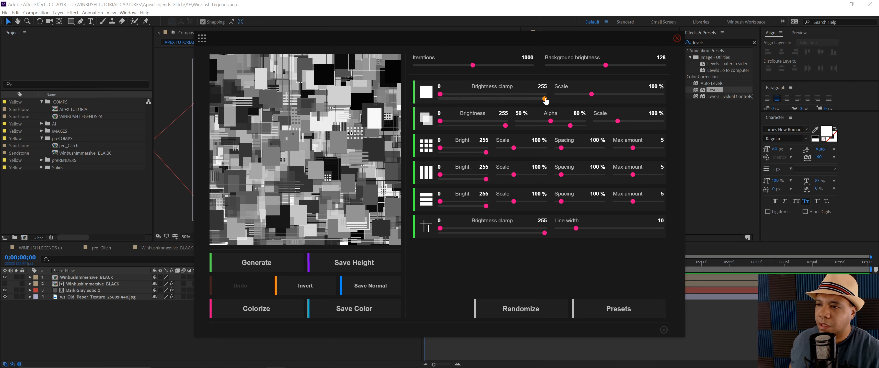
Set the maximum brightness to 0 for every shape type except the horizontal bars
{"action": "left_click_drag", "start_coordinate": [545, 99], "coordinate": [430, 107]}
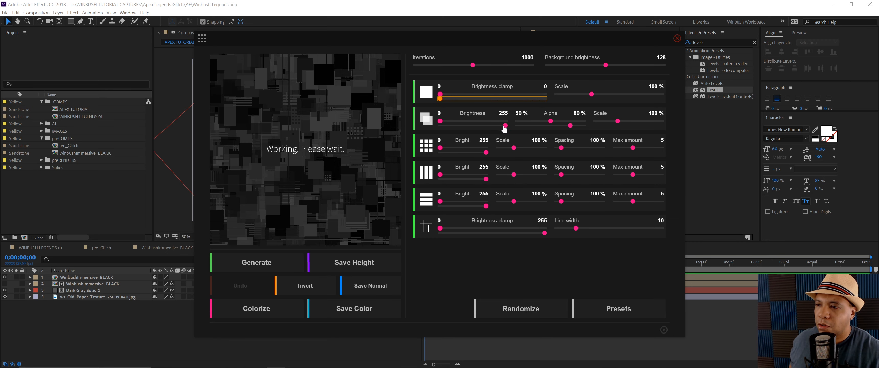
{"action": "left_click_drag", "start_coordinate": [504, 127], "coordinate": [423, 128]}
{"action": "left_click_drag", "start_coordinate": [486, 153], "coordinate": [418, 158]}
{"action": "left_click_drag", "start_coordinate": [486, 180], "coordinate": [418, 184]}
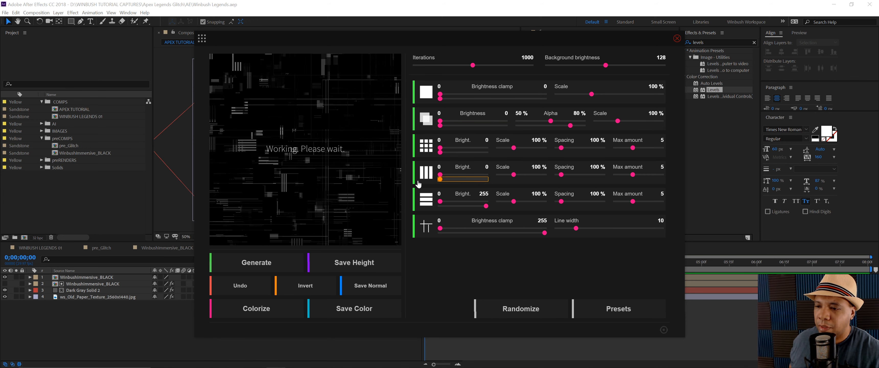
{"action": "left_click_drag", "start_coordinate": [545, 233], "coordinate": [406, 239]}
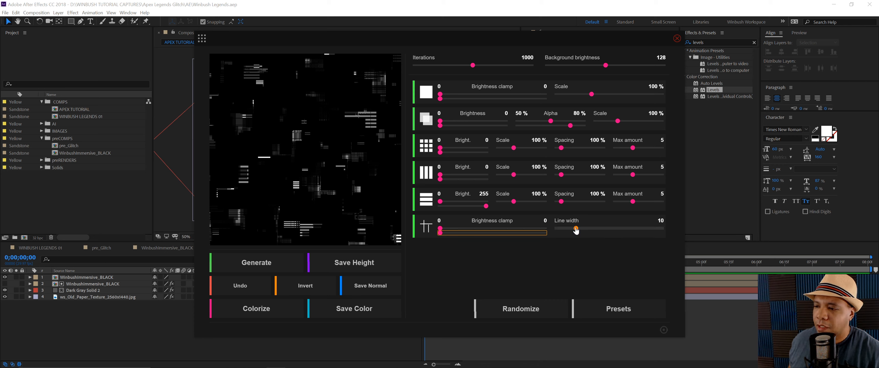
Adjust the horizontal bars to 175 % scale, 340 % spacing and a max amount of 5
{"action": "left_click_drag", "start_coordinate": [561, 201], "coordinate": [654, 204]}
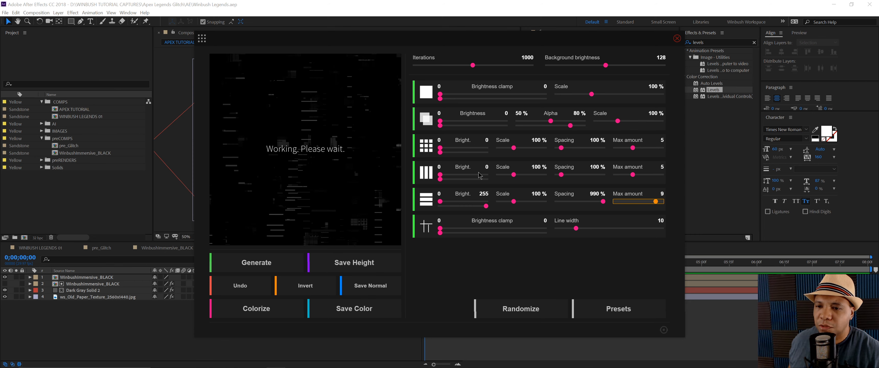
{"action": "left_click_drag", "start_coordinate": [621, 204], "coordinate": [615, 203]}
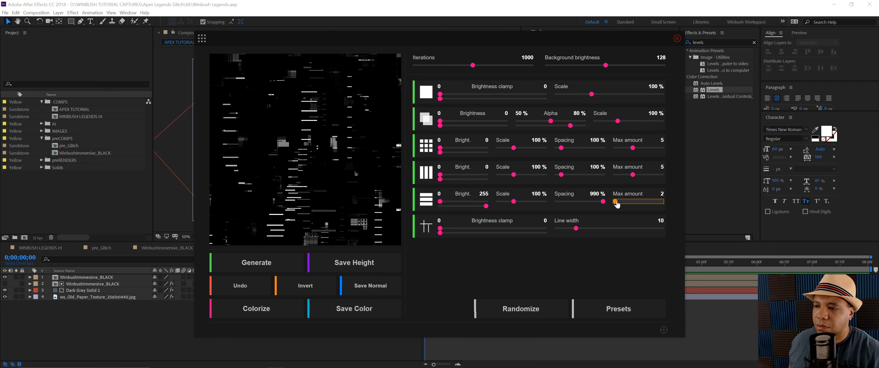
{"action": "left_click_drag", "start_coordinate": [514, 202], "coordinate": [537, 205]}
{"action": "left_click_drag", "start_coordinate": [603, 202], "coordinate": [633, 203]}
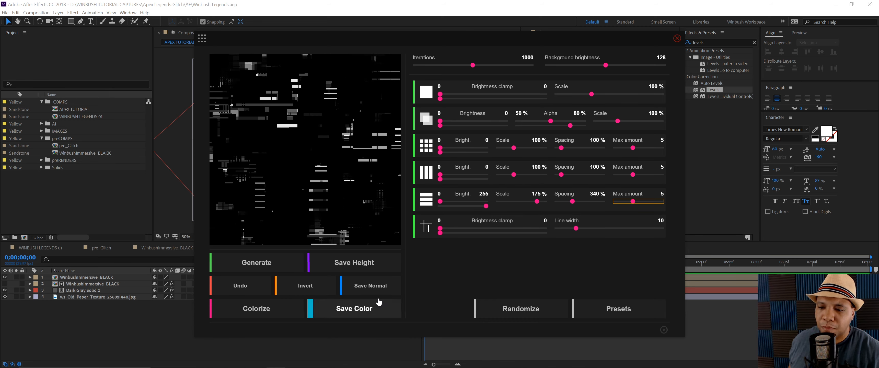
Save the height map as a PNG in the Apex Legends Glitch IMAGES folder, basing the file name on 4.png
{"action": "left_click", "coordinate": [357, 265]}
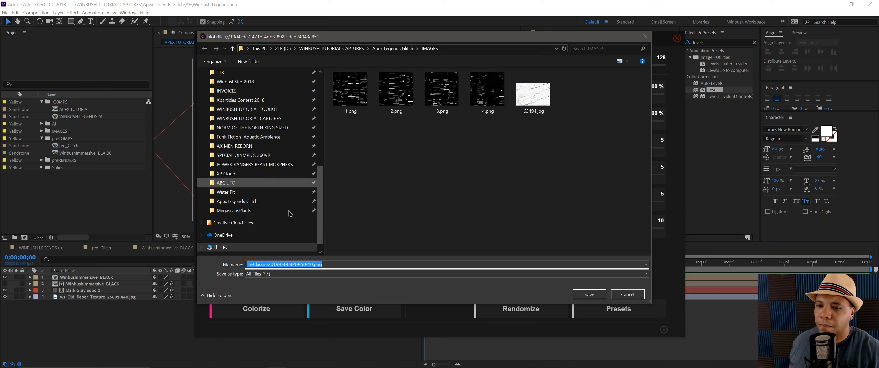
{"action": "left_click", "coordinate": [492, 100]}
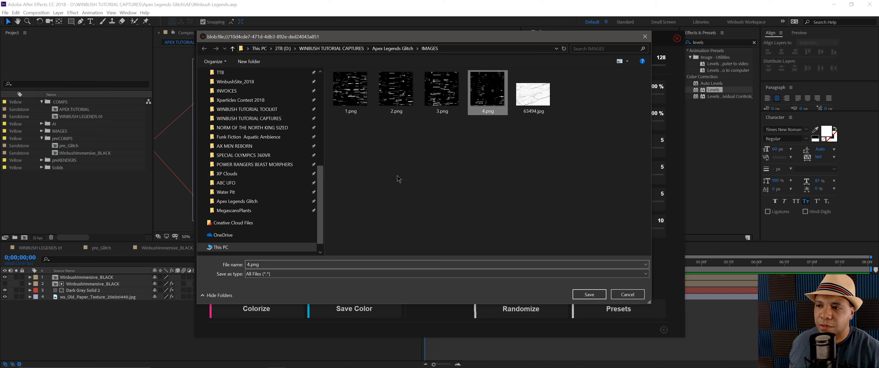
{"action": "left_click", "coordinate": [246, 264]}
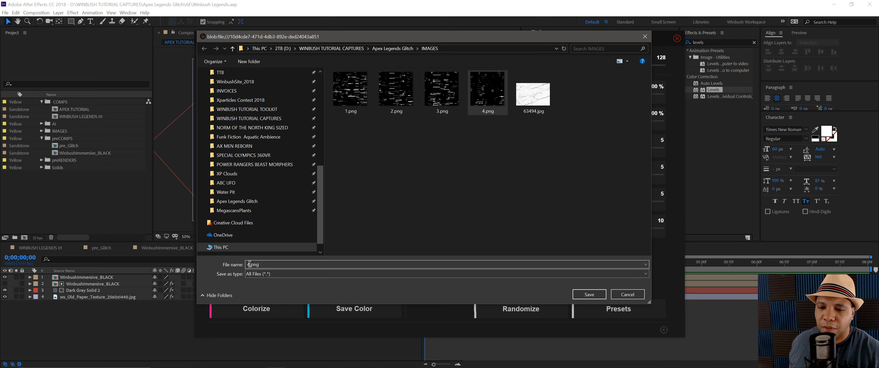
{"action": "key", "text": "Return"}
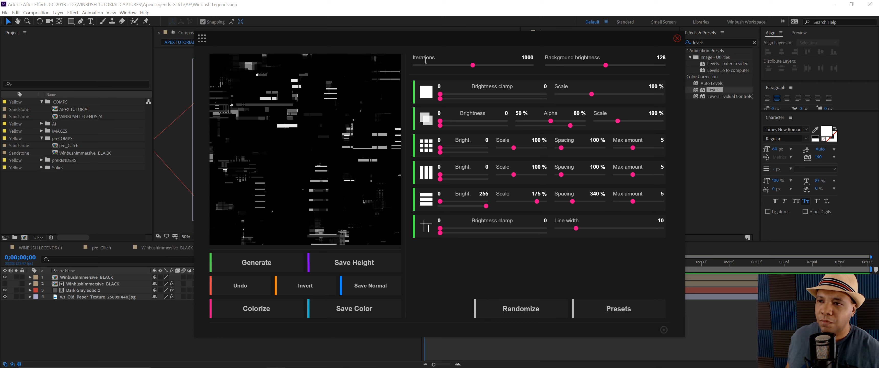
Lower the iterations to 570, then close JSplacement and return to After Effects
{"action": "left_click_drag", "start_coordinate": [471, 65], "coordinate": [448, 71]}
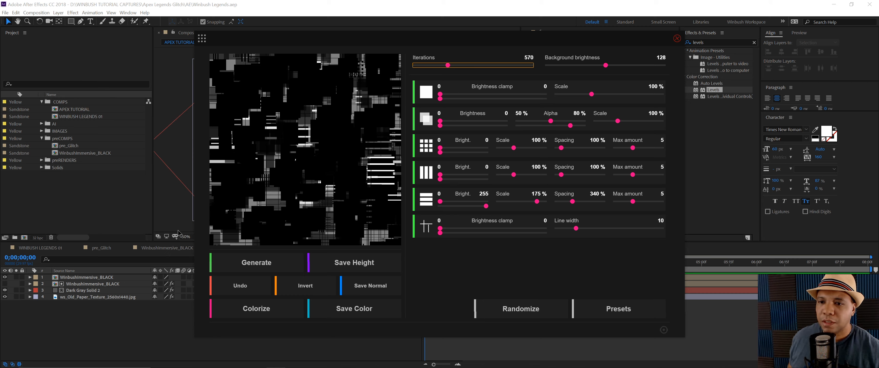
{"action": "left_click", "coordinate": [678, 38]}
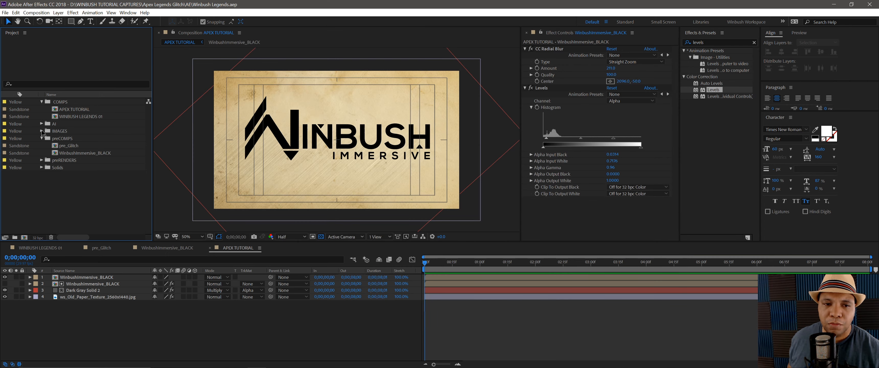
Expand the IMAGES and preRENDERS project folders and select the [1-4].png image sequence
{"action": "left_click", "coordinate": [42, 130]}
{"action": "left_click", "coordinate": [48, 128]}
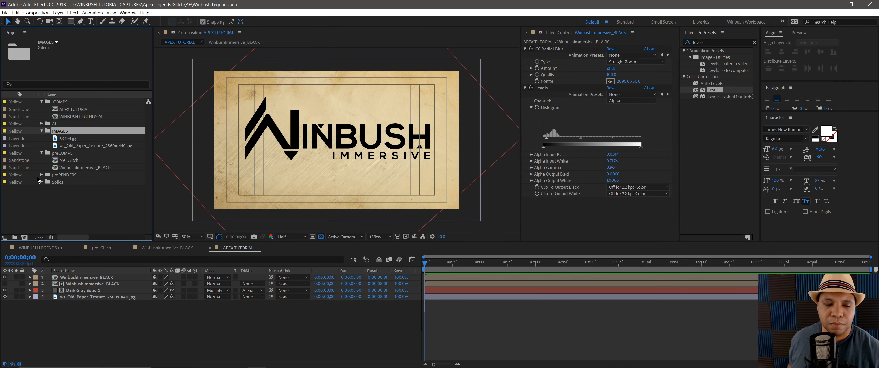
{"action": "left_click", "coordinate": [49, 175]}
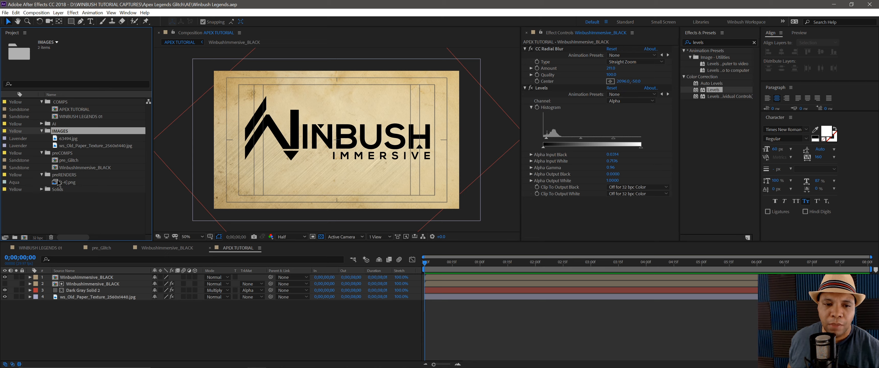
{"action": "left_click", "coordinate": [67, 185]}
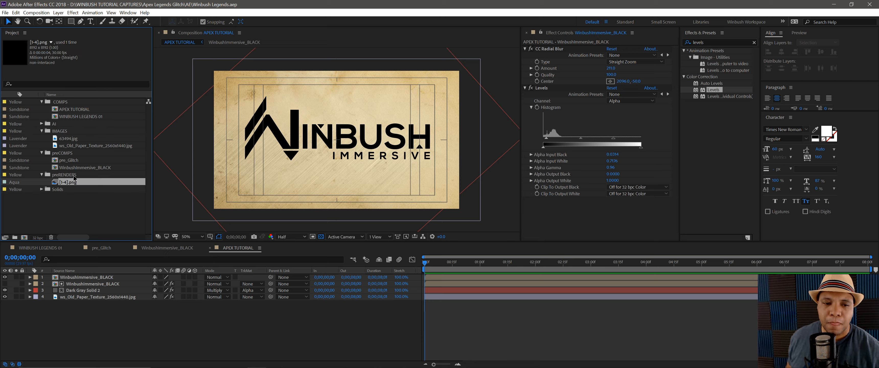
Import 1.png through 5.png from the Apex Legends Glitch IMAGES folder as a PNG sequence
{"action": "left_click", "coordinate": [81, 204]}
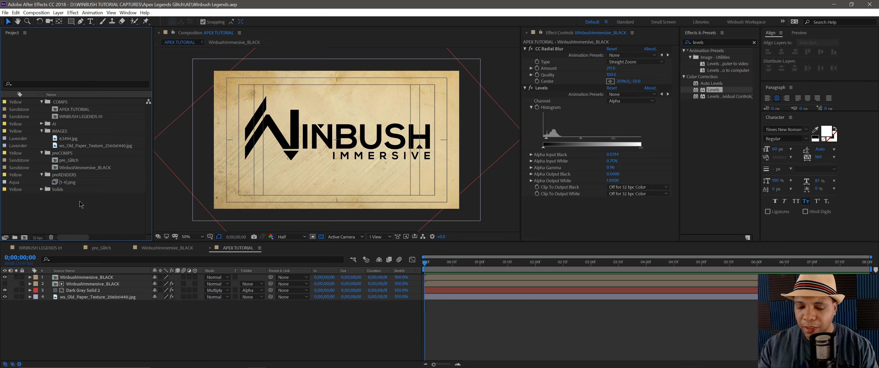
{"action": "double_click", "coordinate": [81, 204]}
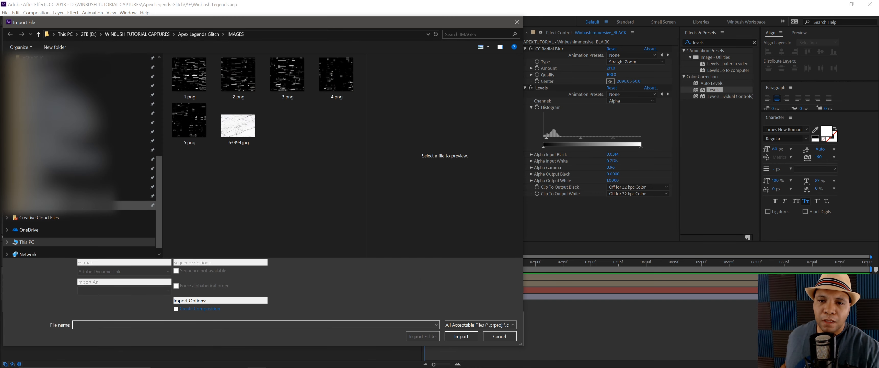
{"action": "left_click", "coordinate": [194, 80]}
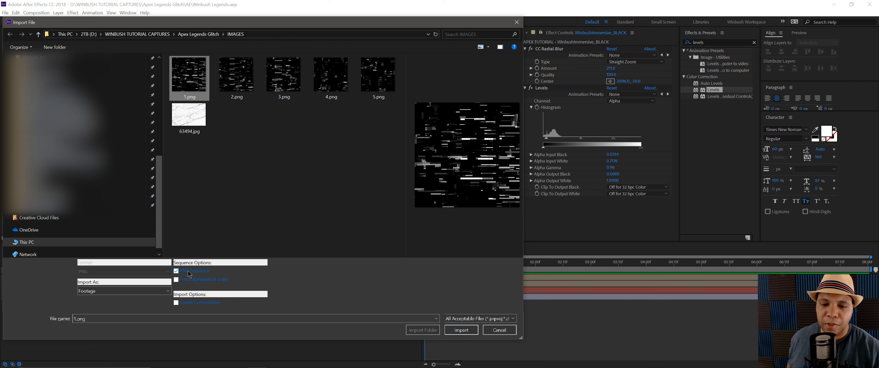
{"action": "left_click", "coordinate": [461, 331]}
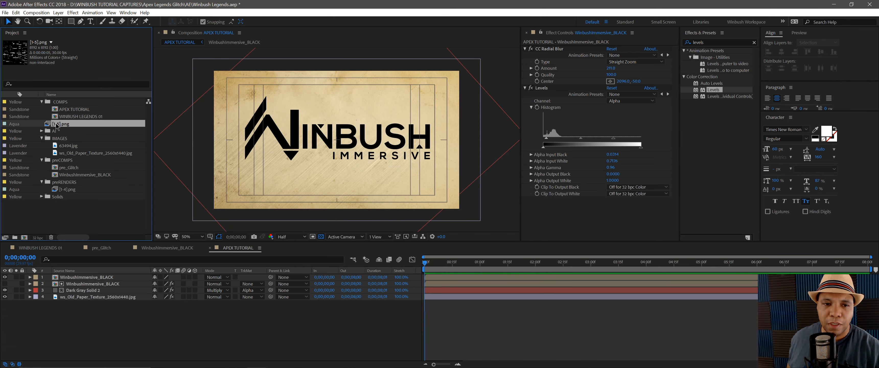
Create a composition from the [1-5].png sequence and preview its frames at half resolution
{"action": "left_click_drag", "start_coordinate": [55, 124], "coordinate": [24, 237]}
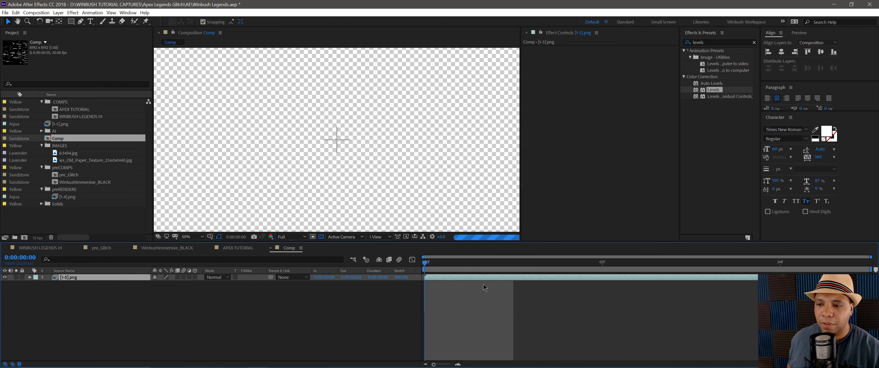
{"action": "scroll", "coordinate": [325, 166], "scroll_direction": "down", "scroll_amount": 3}
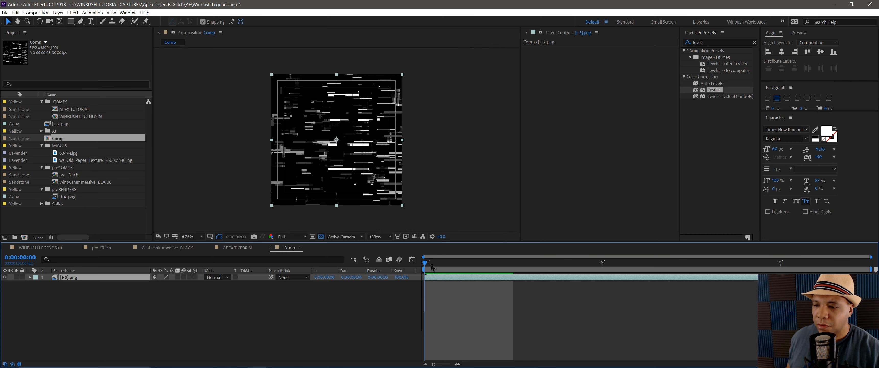
{"action": "left_click_drag", "start_coordinate": [432, 264], "coordinate": [609, 264]}
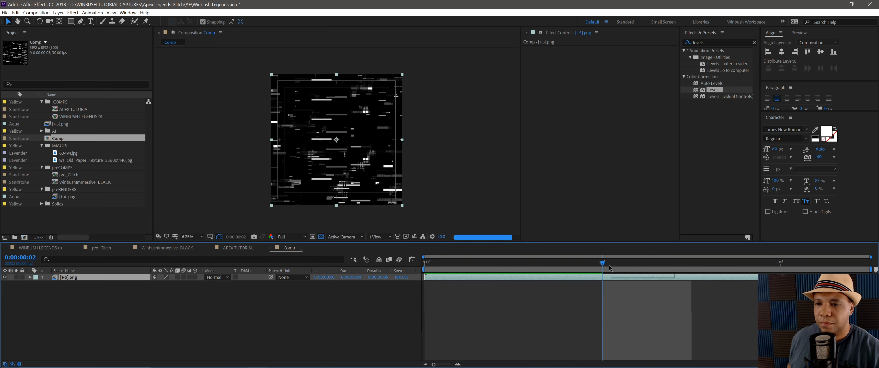
{"action": "left_click", "coordinate": [681, 268]}
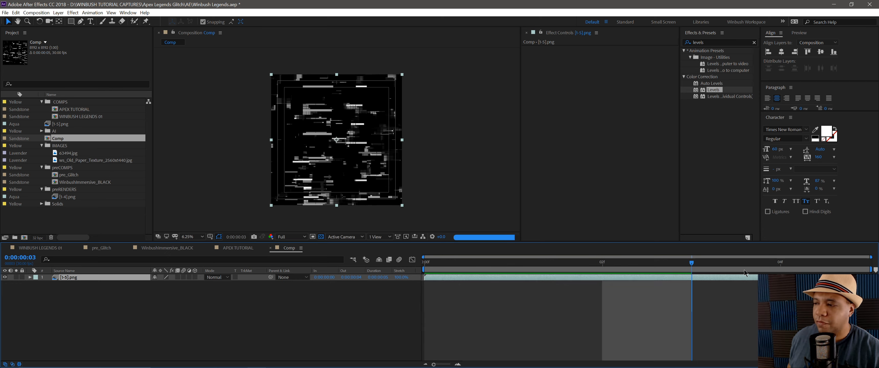
{"action": "left_click", "coordinate": [302, 237]}
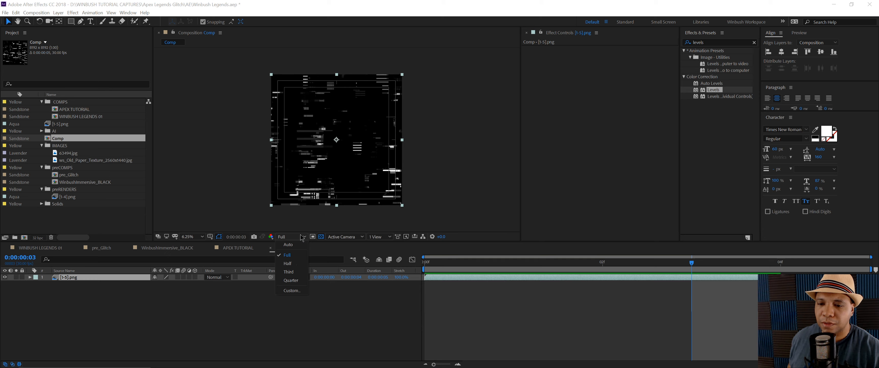
{"action": "left_click", "coordinate": [294, 264]}
{"action": "mouse_move", "coordinate": [437, 263]}
{"action": "left_mouse_down"}
{"action": "mouse_move", "coordinate": [544, 272]}
{"action": "mouse_move", "coordinate": [444, 274]}
{"action": "left_mouse_up"}
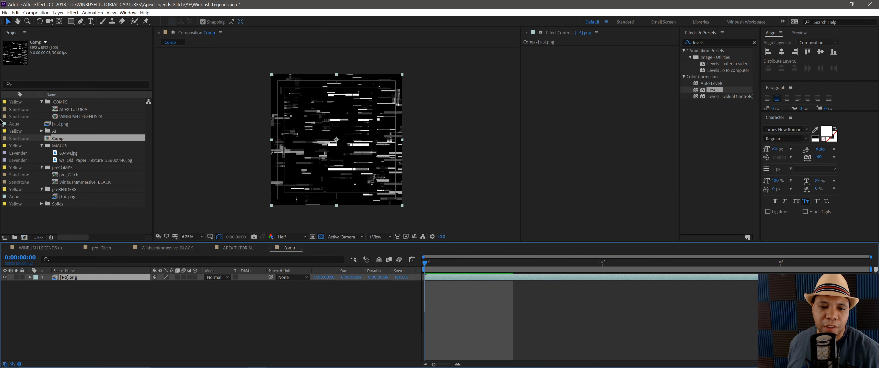
Return to the APEX TUTORIAL composition and delete the temporary composition named Comp from the project
{"action": "left_click", "coordinate": [35, 248]}
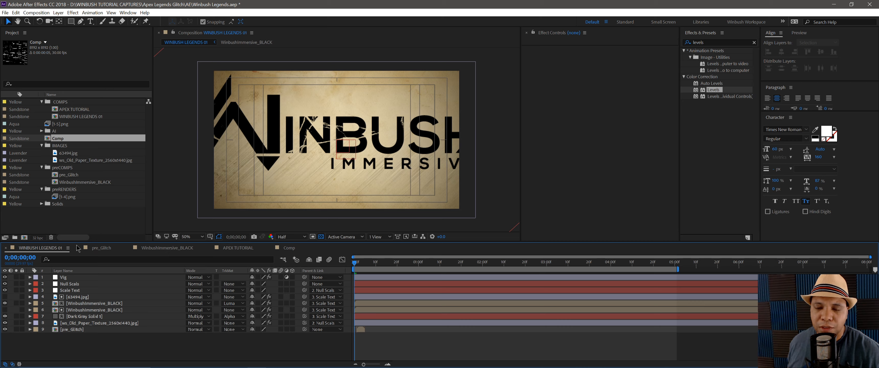
{"action": "left_click", "coordinate": [238, 248]}
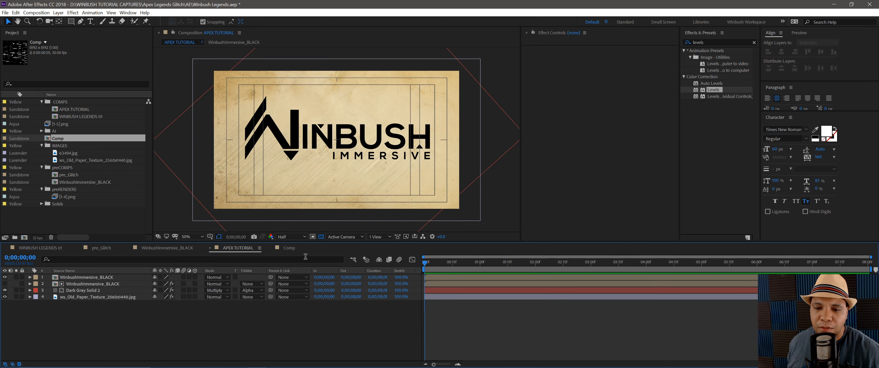
{"action": "left_click", "coordinate": [271, 247]}
{"action": "left_click", "coordinate": [64, 143]}
{"action": "left_click", "coordinate": [67, 139]}
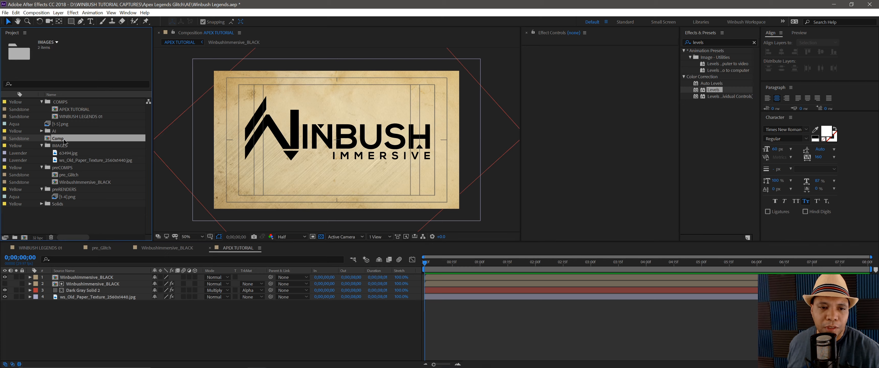
{"action": "key", "text": "Delete"}
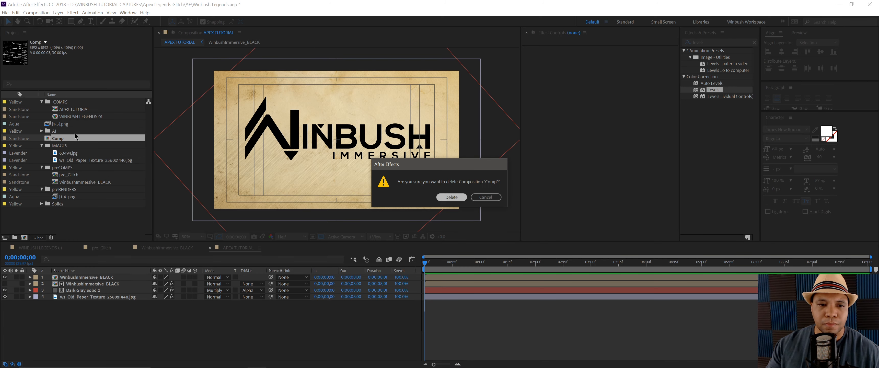
{"action": "key", "text": "Return"}
View the first frame of the old pre_Glitch composition, and delete that composition from the project
{"action": "left_click", "coordinate": [73, 169]}
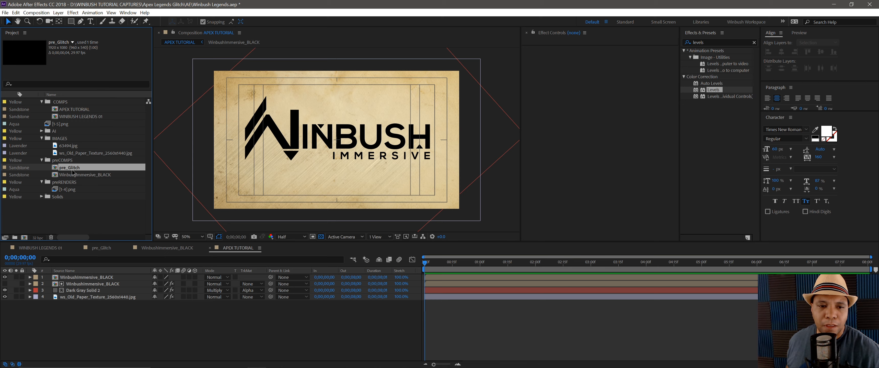
{"action": "double_click", "coordinate": [70, 167]}
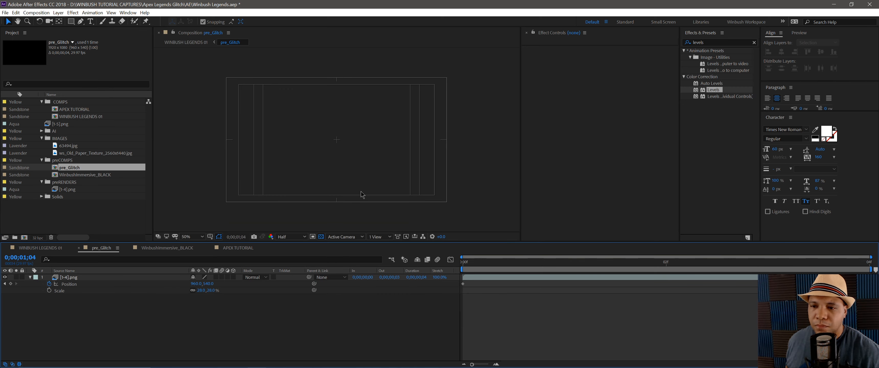
{"action": "left_click", "coordinate": [464, 266]}
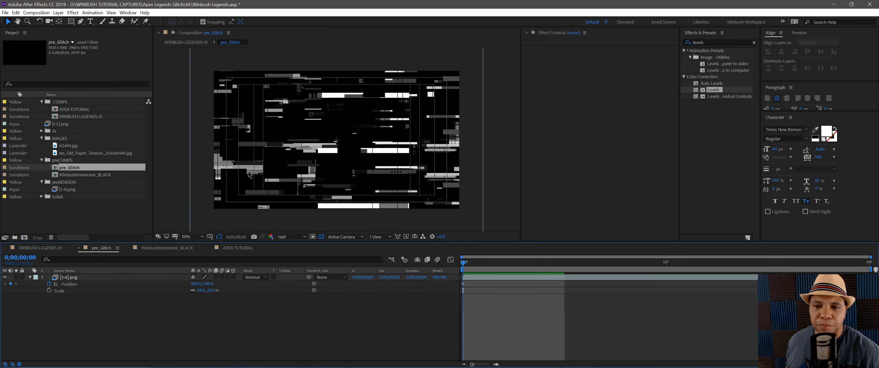
{"action": "left_click", "coordinate": [78, 168]}
{"action": "key", "text": "ctrl+k"}
{"action": "key", "text": "Return"}
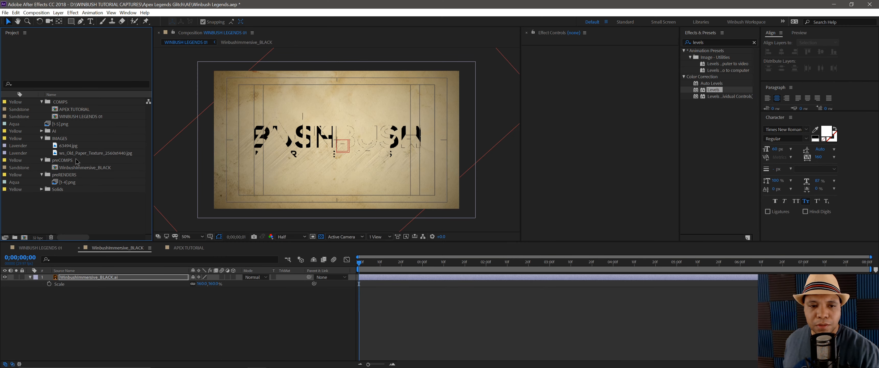
Create a composition named pre_Glitch in the preCOMPS folder with the HDTV 1080 29.97 preset and half resolution
{"action": "left_click", "coordinate": [77, 160]}
{"action": "left_click", "coordinate": [25, 238]}
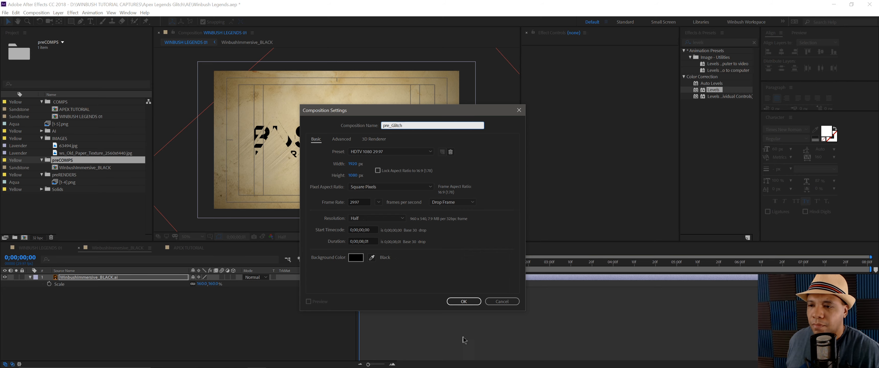
{"action": "left_click", "coordinate": [464, 301]}
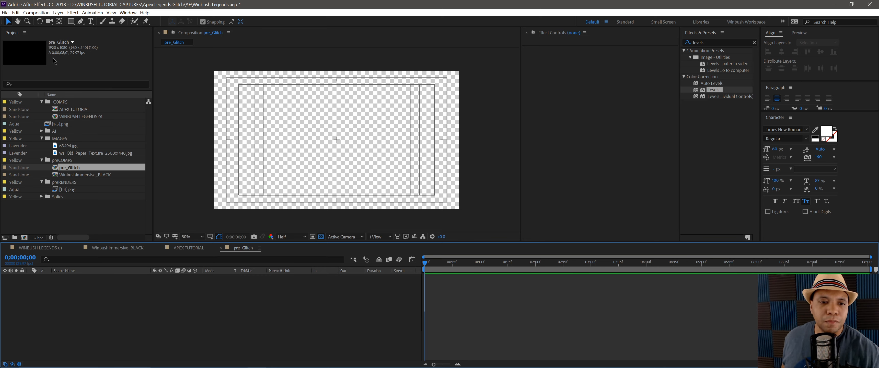
Add the [1-5].png sequence to pre_Glitch and trim the composition to the sequence's length, with the work area ending at frame 4
{"action": "left_click", "coordinate": [68, 124]}
{"action": "left_click_drag", "start_coordinate": [61, 127], "coordinate": [93, 314]}
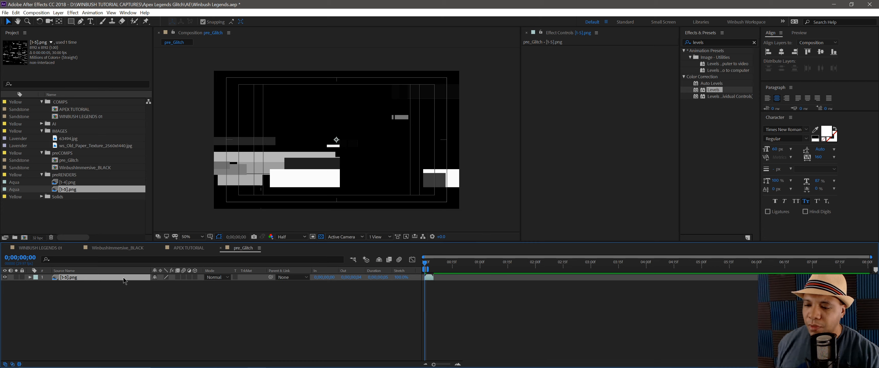
{"action": "key", "text": "o"}
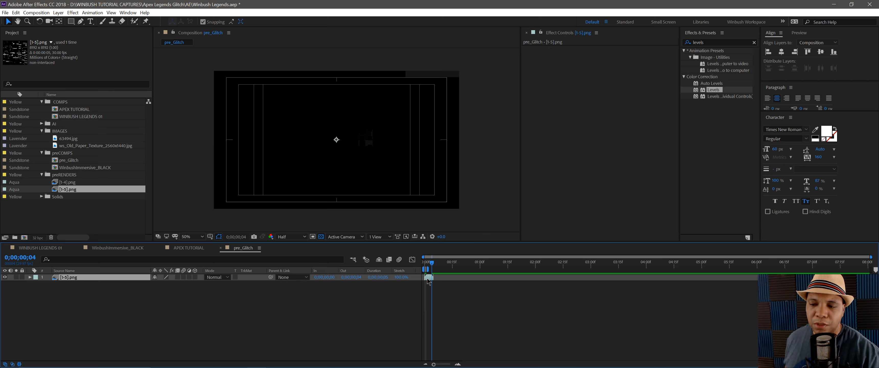
{"action": "key", "text": "n"}
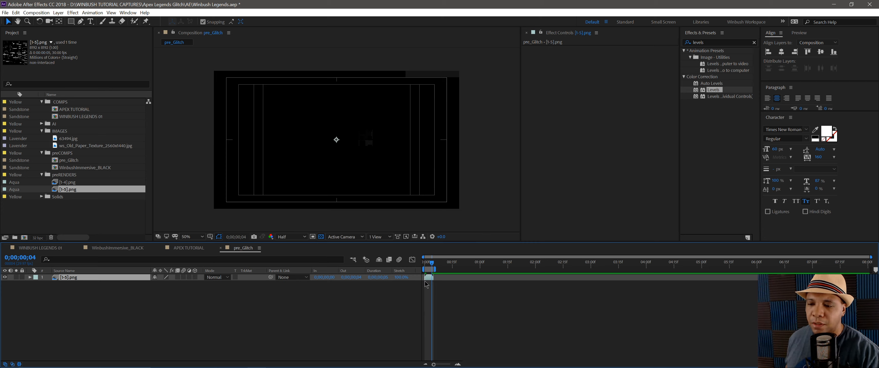
{"action": "right_click", "coordinate": [428, 269]}
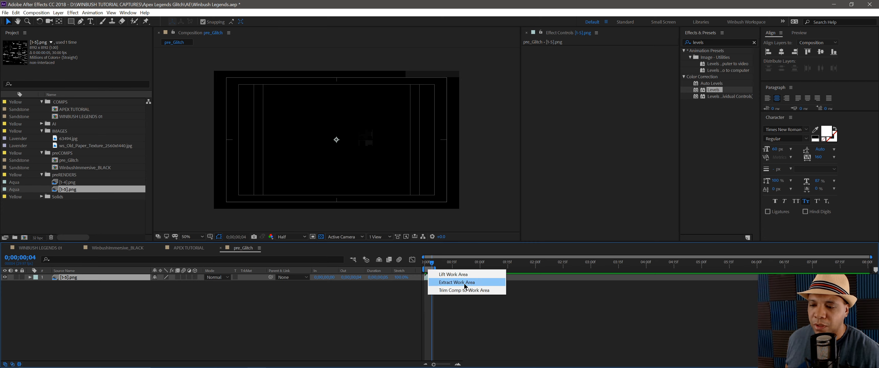
{"action": "left_click", "coordinate": [467, 289]}
{"action": "key", "text": "space"}
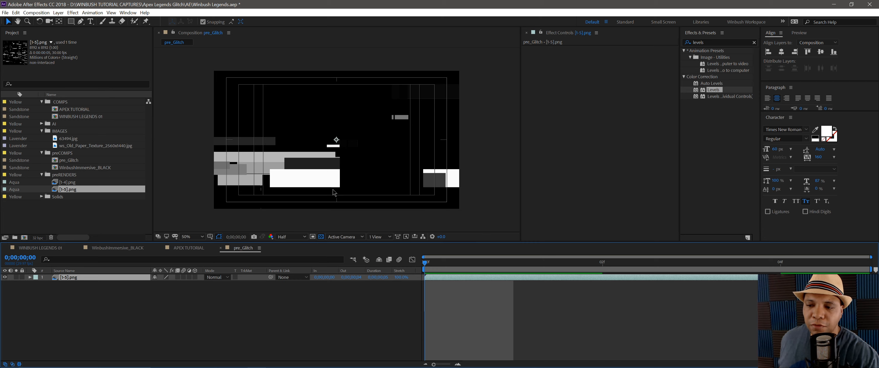
Shift the sequence layer up and to the right at frame 0, and set its first Position keyframe
{"action": "left_click_drag", "start_coordinate": [319, 191], "coordinate": [402, 168]}
{"action": "mouse_move", "coordinate": [379, 162]}
{"action": "left_mouse_down"}
{"action": "mouse_move", "coordinate": [390, 162]}
{"action": "mouse_move", "coordinate": [380, 160]}
{"action": "left_mouse_up"}
{"action": "left_click", "coordinate": [71, 279]}
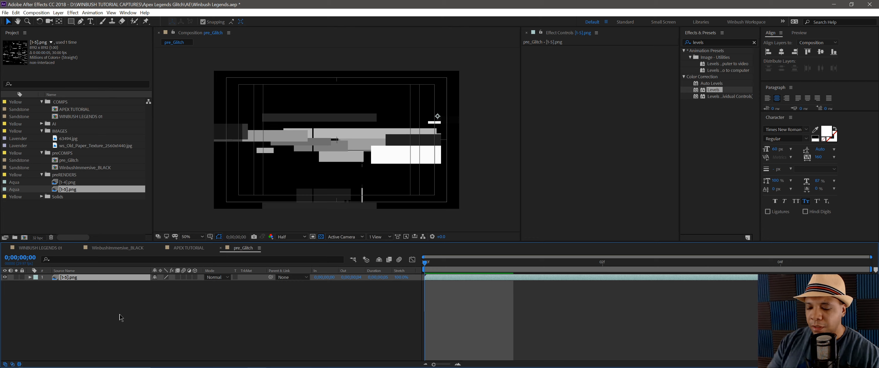
{"action": "key", "text": "p"}
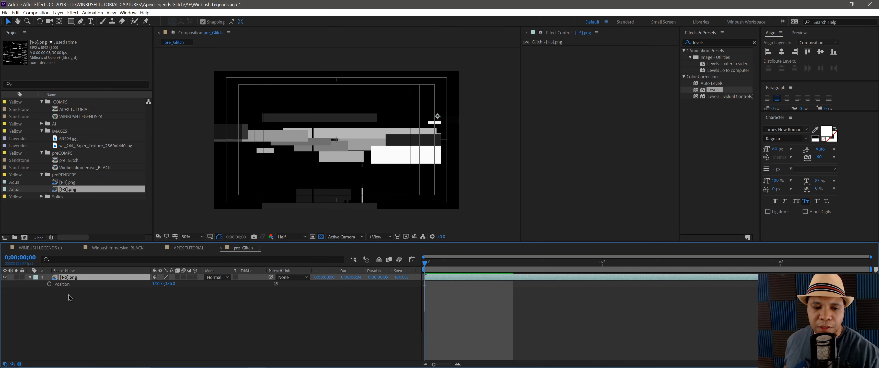
{"action": "left_click", "coordinate": [49, 284]}
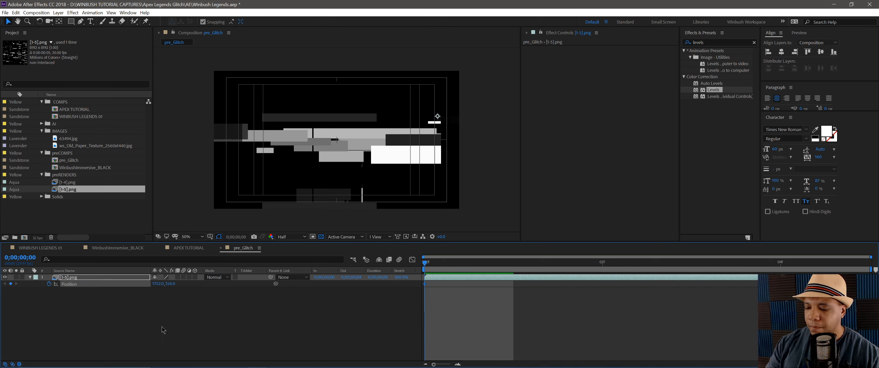
Keyframe a new layer position at frame 1 so that dense glitch bars fill the middle of the frame
{"action": "key", "text": "Page_Down"}
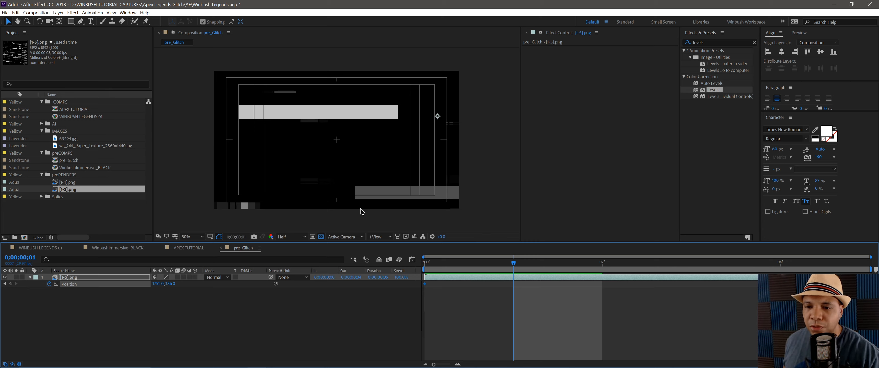
{"action": "left_click_drag", "start_coordinate": [364, 164], "coordinate": [292, 219]}
{"action": "left_click_drag", "start_coordinate": [323, 74], "coordinate": [358, 149]}
{"action": "left_click_drag", "start_coordinate": [328, 90], "coordinate": [351, 161]}
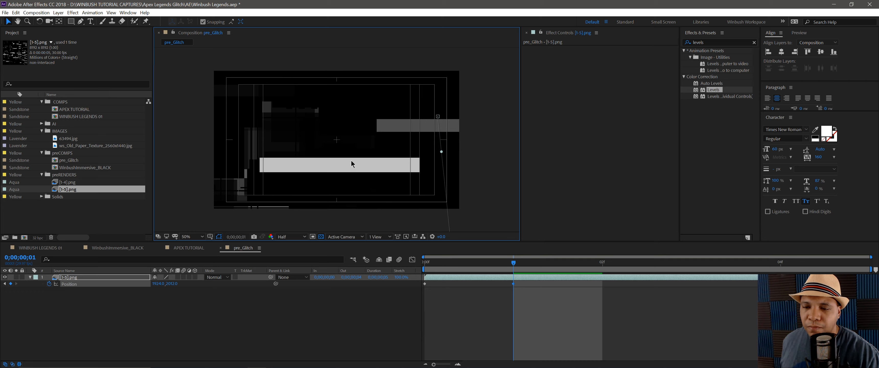
{"action": "left_click_drag", "start_coordinate": [337, 206], "coordinate": [349, 131]}
{"action": "left_click_drag", "start_coordinate": [326, 188], "coordinate": [328, 126]}
{"action": "left_click_drag", "start_coordinate": [328, 168], "coordinate": [320, 128]}
{"action": "left_click_drag", "start_coordinate": [317, 186], "coordinate": [353, 156]}
{"action": "left_click_drag", "start_coordinate": [367, 182], "coordinate": [337, 131]}
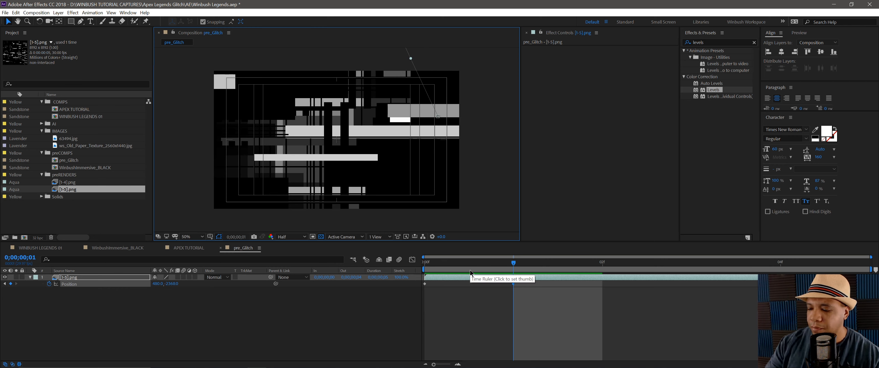
Keyframe another layer position at frame 2, placing a long white bar across the frame's center
{"action": "key", "text": "Page_Down"}
{"action": "left_click_drag", "start_coordinate": [272, 138], "coordinate": [354, 183]}
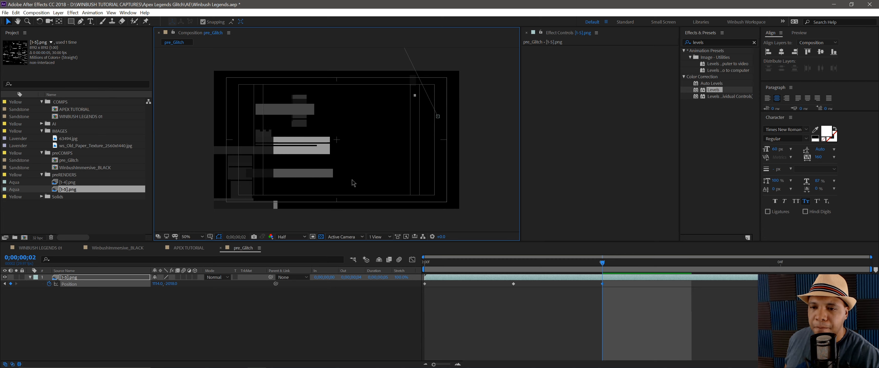
{"action": "left_click_drag", "start_coordinate": [277, 163], "coordinate": [354, 158]}
{"action": "left_click_drag", "start_coordinate": [233, 153], "coordinate": [395, 163]}
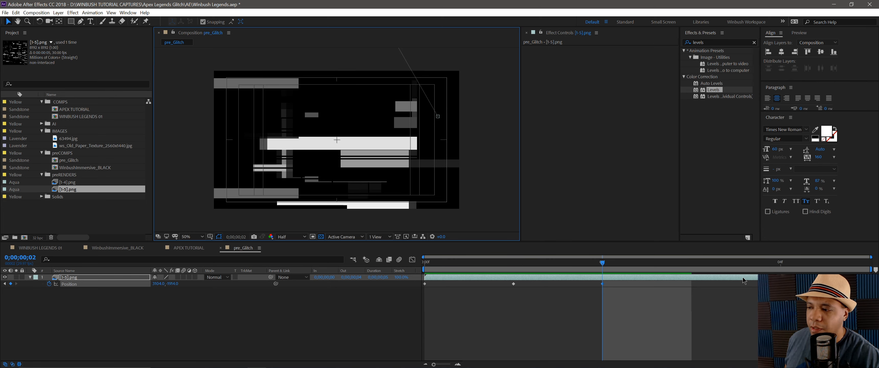
Keyframe a different layer position at frame 3 with bars and small blocks filling the frame, and advance to frame 4
{"action": "left_click_drag", "start_coordinate": [753, 265], "coordinate": [677, 263]}
{"action": "left_click_drag", "start_coordinate": [318, 133], "coordinate": [386, 57]}
{"action": "left_click_drag", "start_coordinate": [441, 212], "coordinate": [339, 182]}
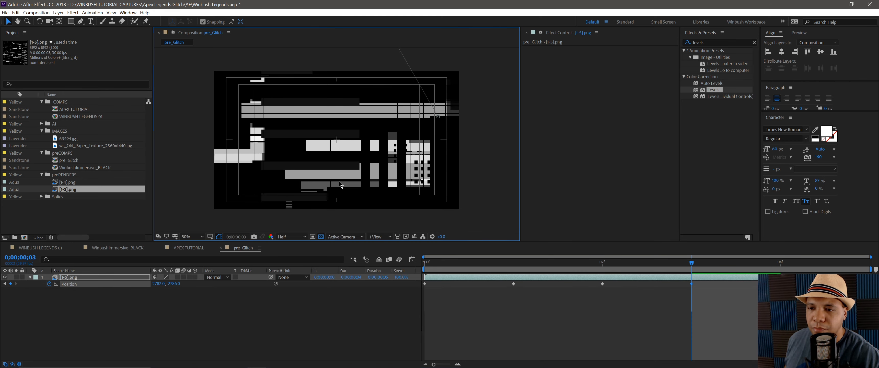
{"action": "left_click", "coordinate": [783, 266]}
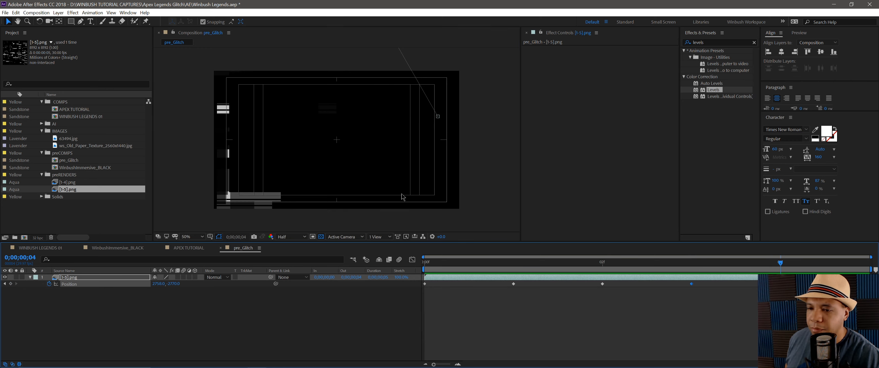
Keyframe a new layer position at frame 4 with a thick white bar across the frame's center, and preview the animation
{"action": "left_click_drag", "start_coordinate": [260, 191], "coordinate": [385, 133]}
{"action": "left_click_drag", "start_coordinate": [353, 222], "coordinate": [397, 151]}
{"action": "left_click_drag", "start_coordinate": [338, 72], "coordinate": [357, 137]}
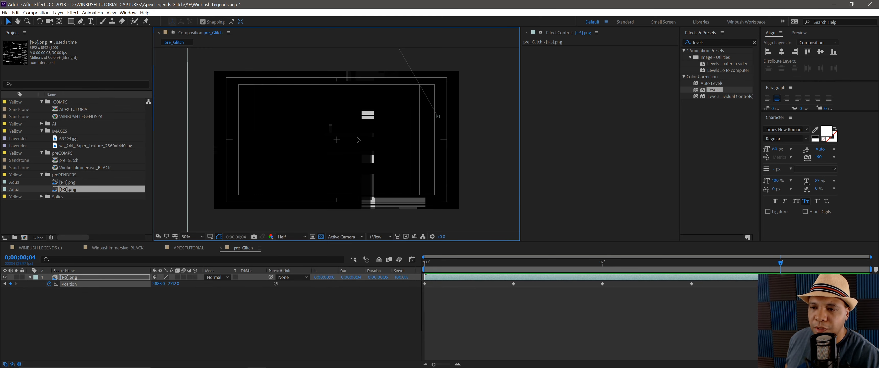
{"action": "left_click_drag", "start_coordinate": [415, 89], "coordinate": [358, 178]}
{"action": "left_click_drag", "start_coordinate": [409, 92], "coordinate": [382, 182]}
{"action": "left_click_drag", "start_coordinate": [379, 113], "coordinate": [348, 176]}
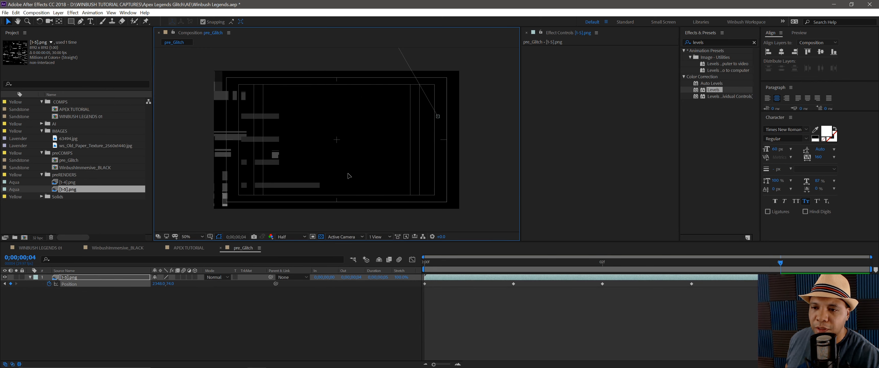
{"action": "left_click_drag", "start_coordinate": [412, 117], "coordinate": [298, 202]}
{"action": "left_click_drag", "start_coordinate": [398, 93], "coordinate": [290, 174]}
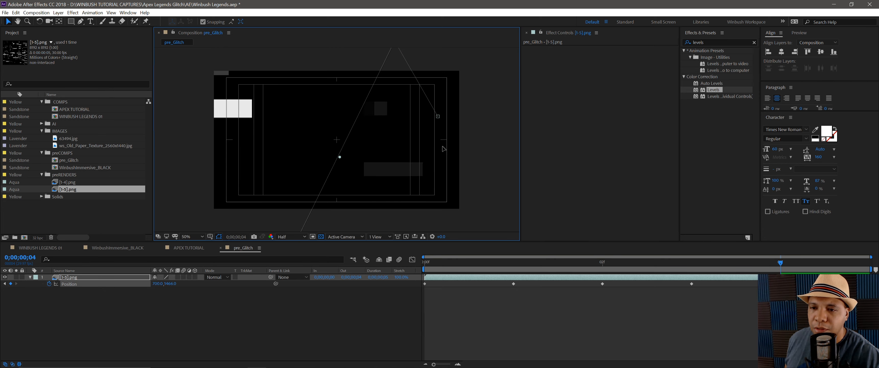
{"action": "left_click_drag", "start_coordinate": [444, 149], "coordinate": [459, 154]}
{"action": "left_click_drag", "start_coordinate": [351, 144], "coordinate": [426, 145]}
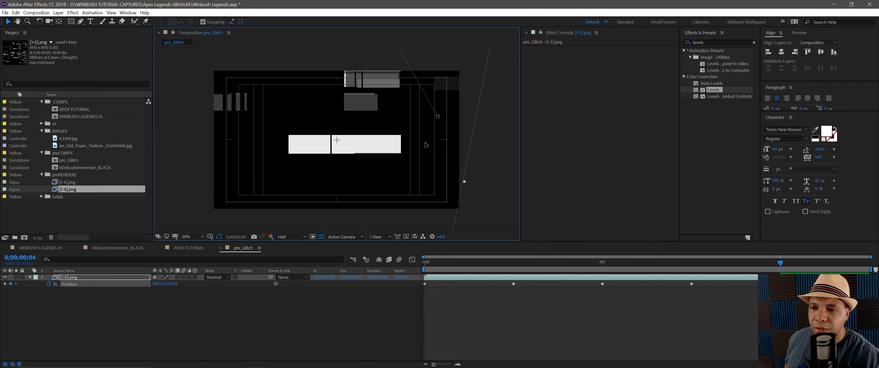
{"action": "key", "text": "space"}
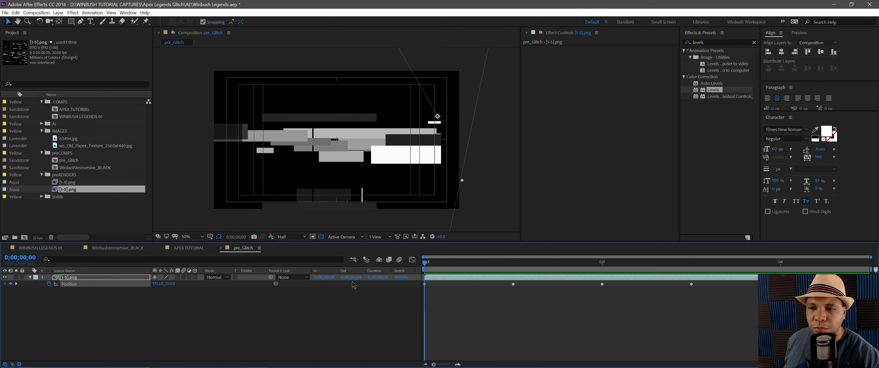
{"action": "key", "text": "space"}
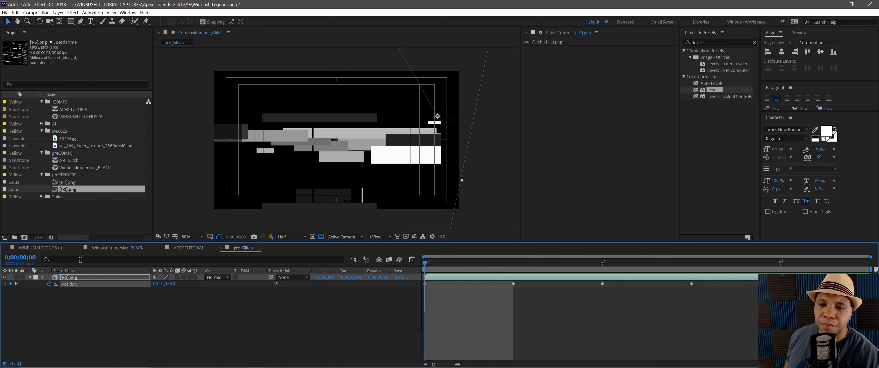
Close the other open composition timelines so that only APEX TUTORIAL stays open
{"action": "left_click", "coordinate": [221, 248]}
{"action": "left_click", "coordinate": [7, 248]}
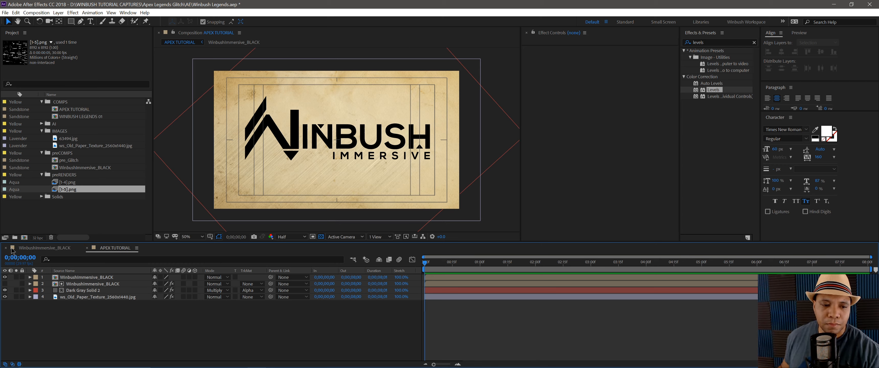
{"action": "left_click", "coordinate": [6, 248]}
Add the pre_Glitch composition to APEX TUTORIAL as the lowest layer, beneath the old paper texture
{"action": "left_click", "coordinate": [95, 277]}
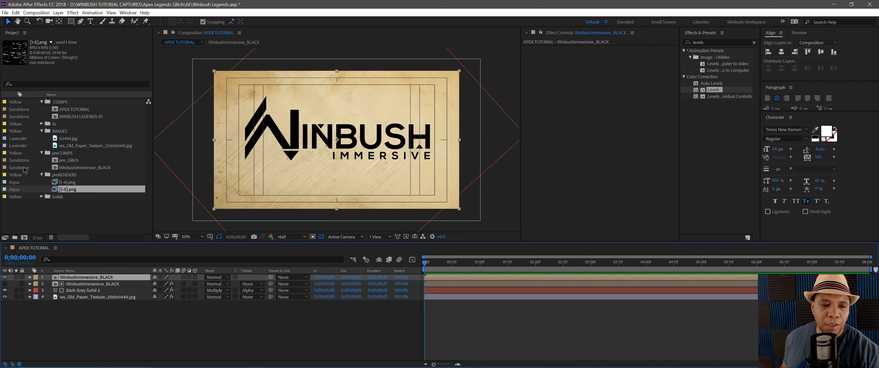
{"action": "left_click", "coordinate": [62, 161]}
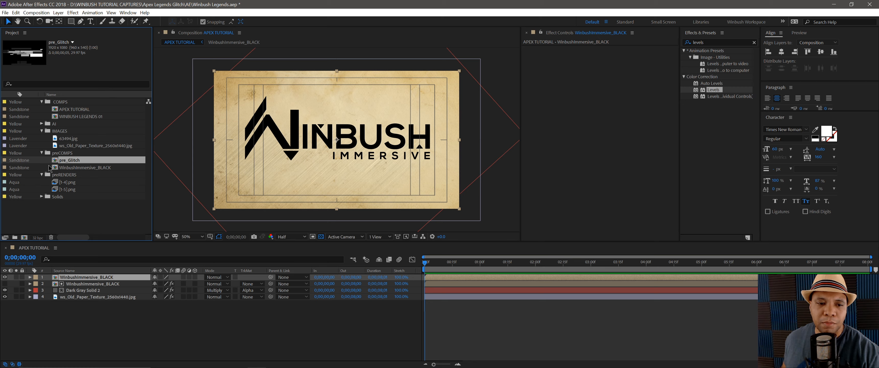
{"action": "left_click_drag", "start_coordinate": [66, 163], "coordinate": [114, 331]}
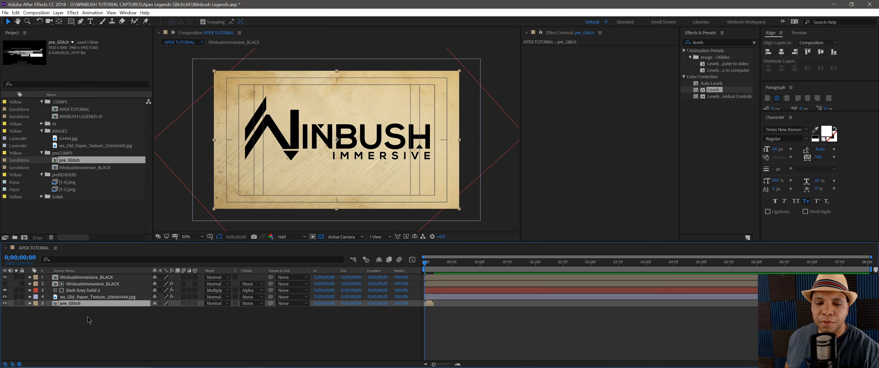
Find the Displacement Map effect, apply it to the top WinbushImmersive_BLACK layer, and clear the effect search
{"action": "left_click", "coordinate": [113, 277]}
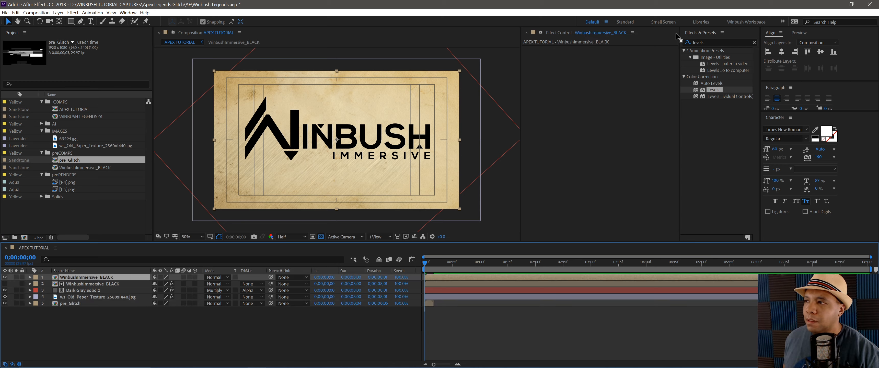
{"action": "left_click", "coordinate": [709, 42]}
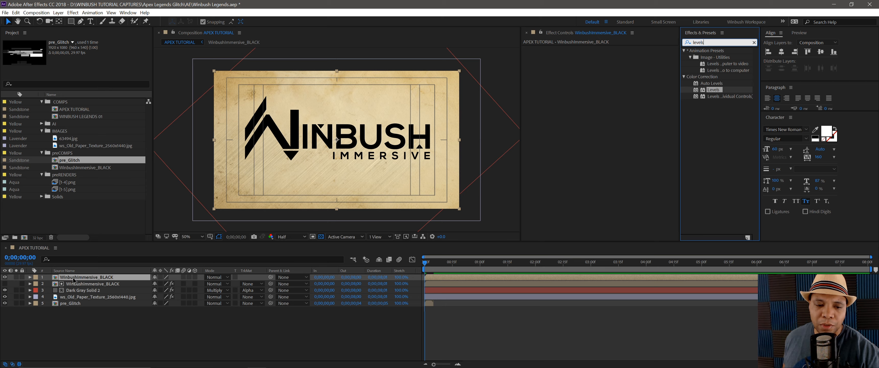
{"action": "left_click", "coordinate": [754, 42]}
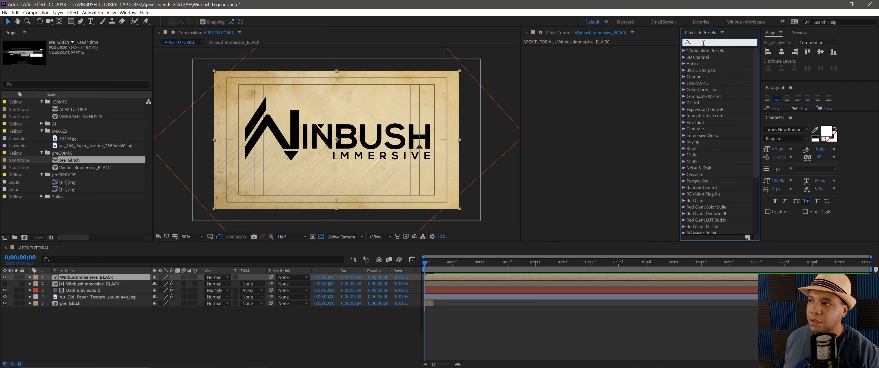
{"action": "type", "text": "dis"}
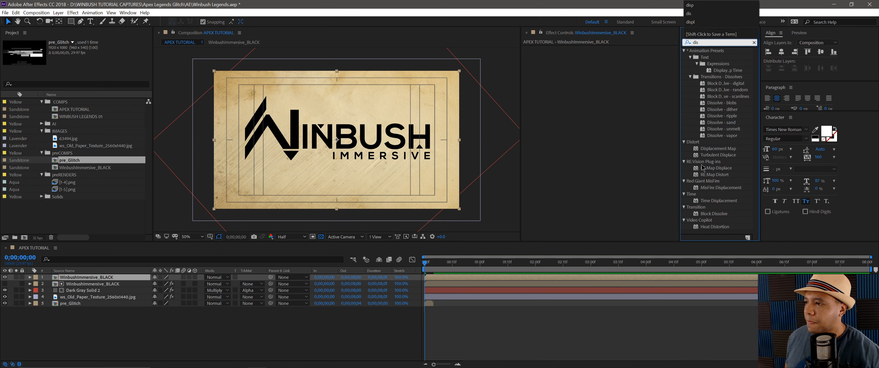
{"action": "left_click", "coordinate": [693, 148]}
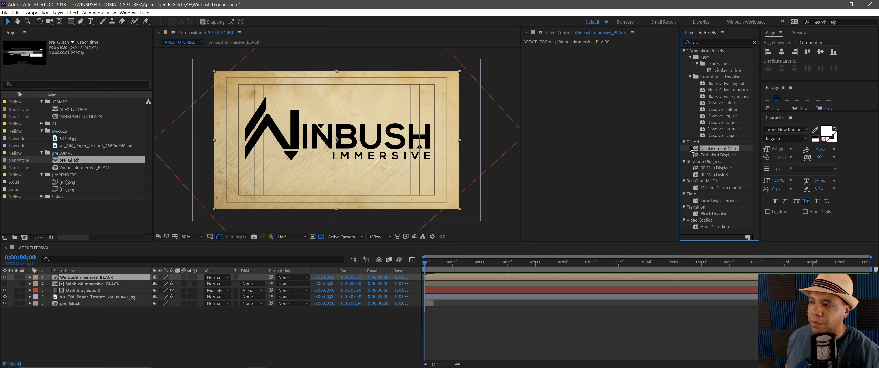
{"action": "left_click_drag", "start_coordinate": [719, 151], "coordinate": [600, 140]}
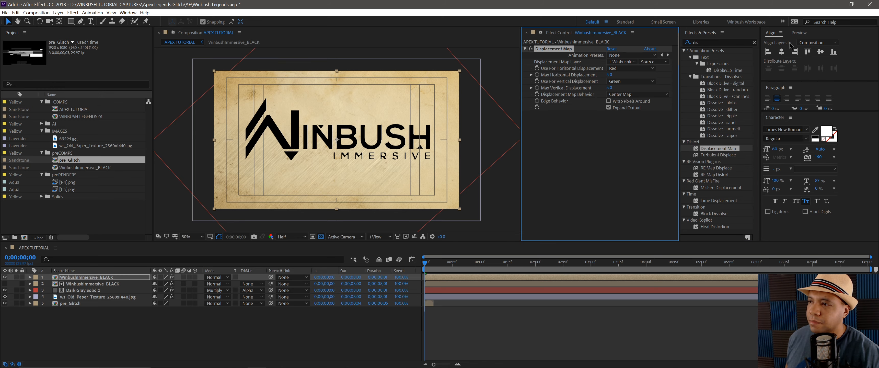
{"action": "left_click", "coordinate": [752, 42]}
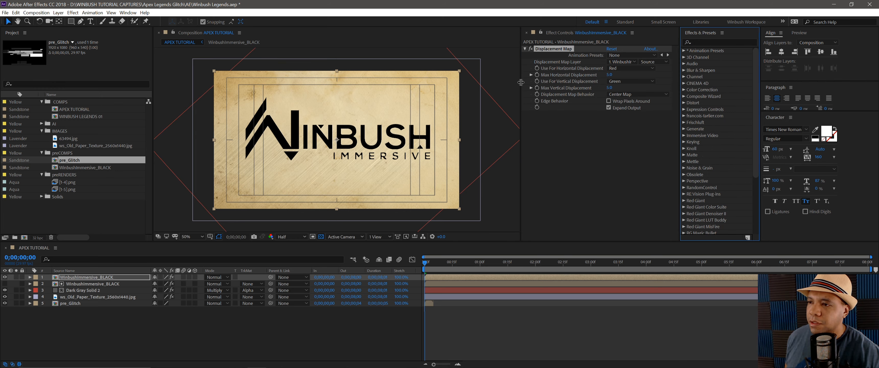
Set the Displacement Map Layer to pre_Glitch and use Luminance for horizontal displacement
{"action": "left_click_drag", "start_coordinate": [521, 82], "coordinate": [486, 80]}
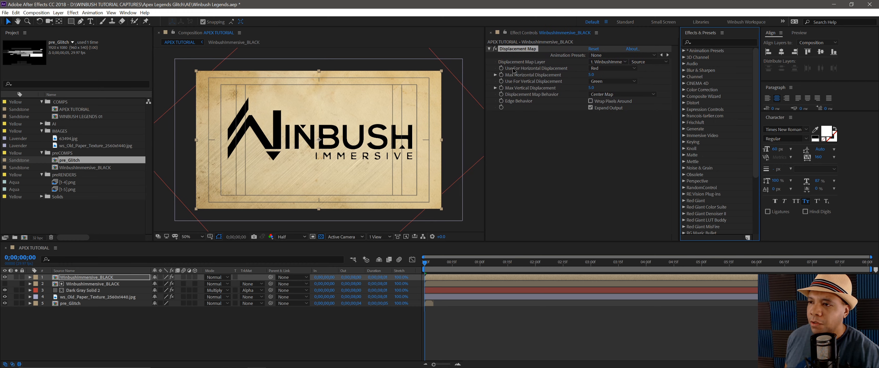
{"action": "left_click", "coordinate": [600, 62]}
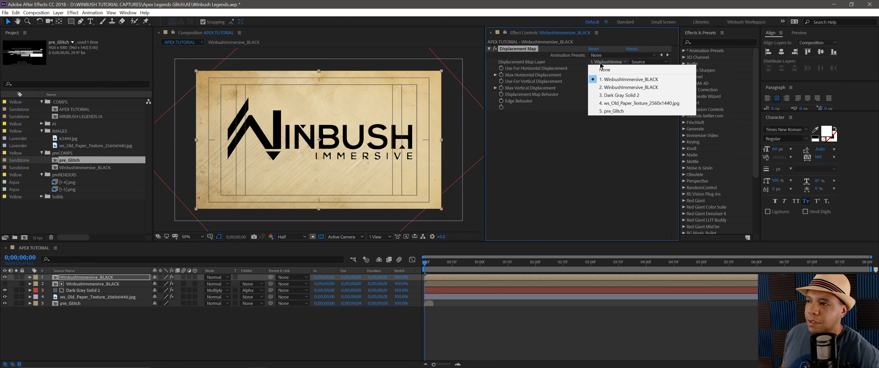
{"action": "left_click", "coordinate": [610, 111]}
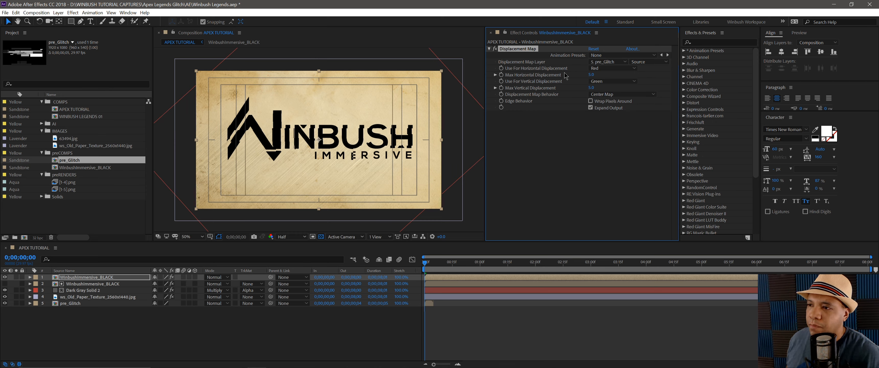
{"action": "left_click", "coordinate": [614, 69]}
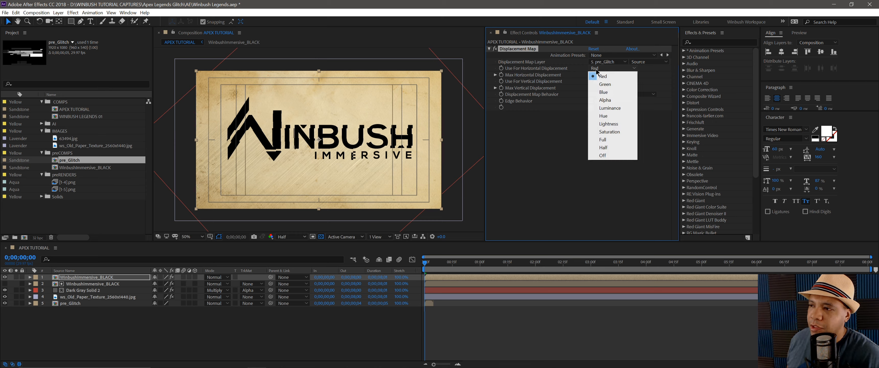
{"action": "left_click", "coordinate": [622, 107]}
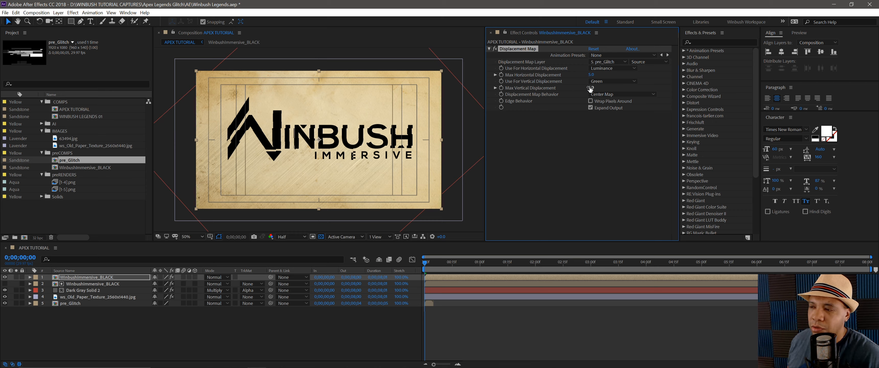
Try a strong negative Max Vertical Displacement and compare the logo's distortion with the glitch in the Apex Ref video
{"action": "left_click_drag", "start_coordinate": [590, 89], "coordinate": [578, 101]}
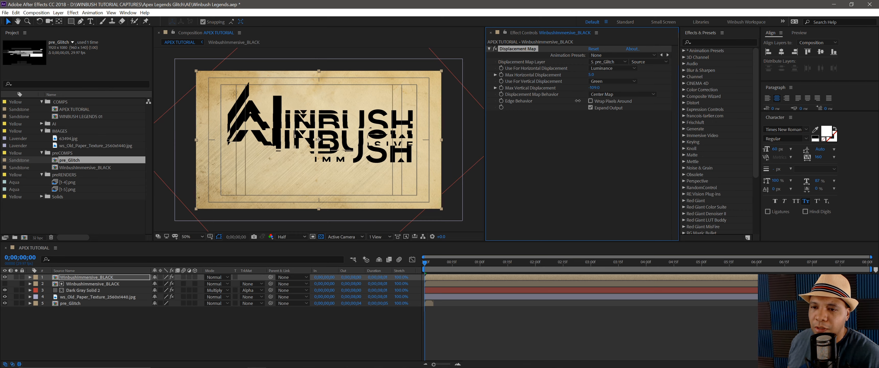
{"action": "left_click", "coordinate": [218, 365]}
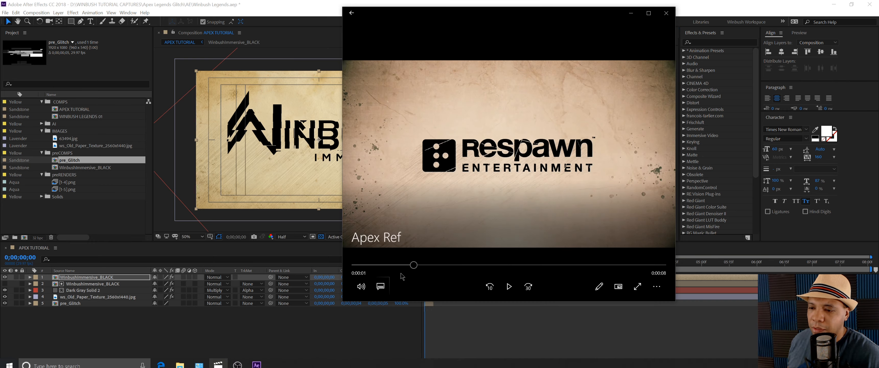
{"action": "left_click_drag", "start_coordinate": [414, 265], "coordinate": [375, 265]}
{"action": "left_click", "coordinate": [508, 287]}
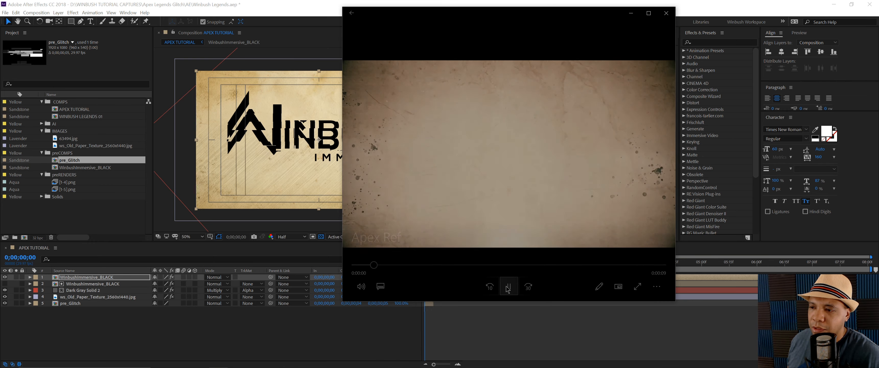
{"action": "left_click", "coordinate": [509, 286]}
{"action": "mouse_move", "coordinate": [408, 265]}
{"action": "left_mouse_down"}
{"action": "mouse_move", "coordinate": [386, 265]}
{"action": "mouse_move", "coordinate": [410, 269]}
{"action": "left_mouse_up"}
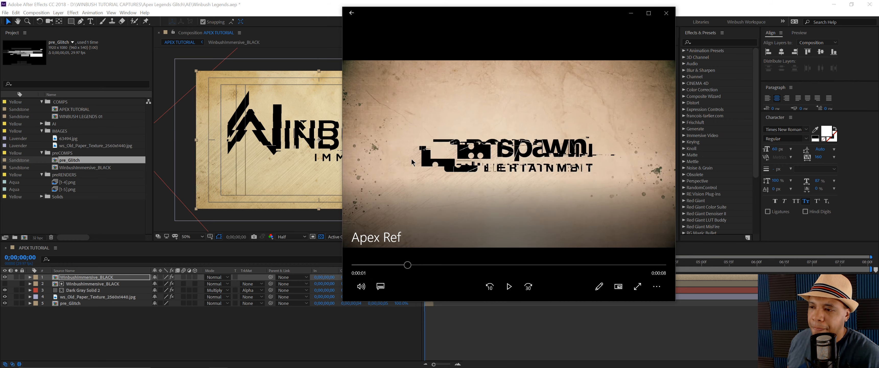
{"action": "left_click", "coordinate": [631, 13]}
Set the Displacement Map's Max Vertical Displacement to 0
{"action": "left_click", "coordinate": [599, 88]}
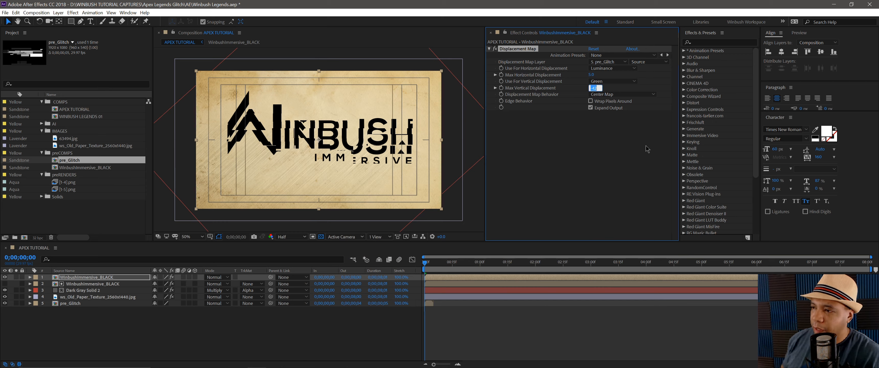
{"action": "type", "text": "0"}
{"action": "key", "text": "Return"}
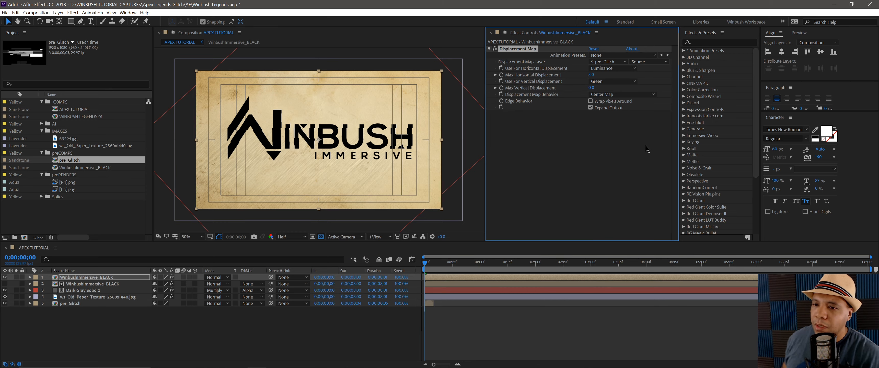
Check the glitch frame in the Apex Ref video again and set the Max Horizontal Displacement to 47
{"action": "mouse_move", "coordinate": [591, 74]}
{"action": "left_mouse_down"}
{"action": "mouse_move", "coordinate": [636, 80]}
{"action": "mouse_move", "coordinate": [591, 81]}
{"action": "left_mouse_up"}
{"action": "left_click", "coordinate": [219, 361]}
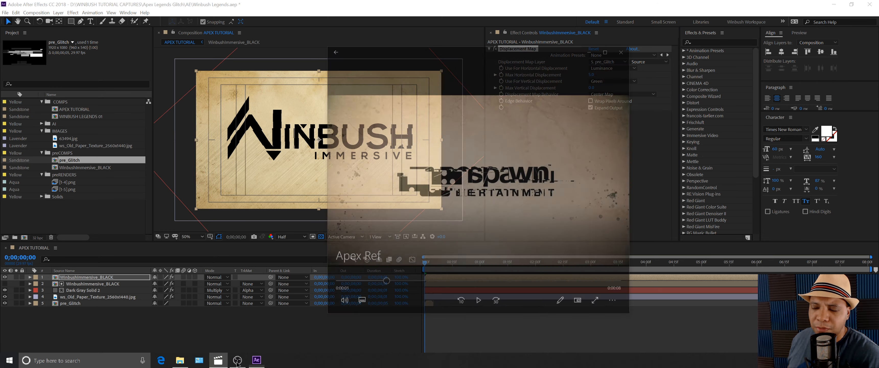
{"action": "mouse_move", "coordinate": [391, 265]}
{"action": "left_mouse_down"}
{"action": "mouse_move", "coordinate": [416, 266]}
{"action": "mouse_move", "coordinate": [407, 267]}
{"action": "left_mouse_up"}
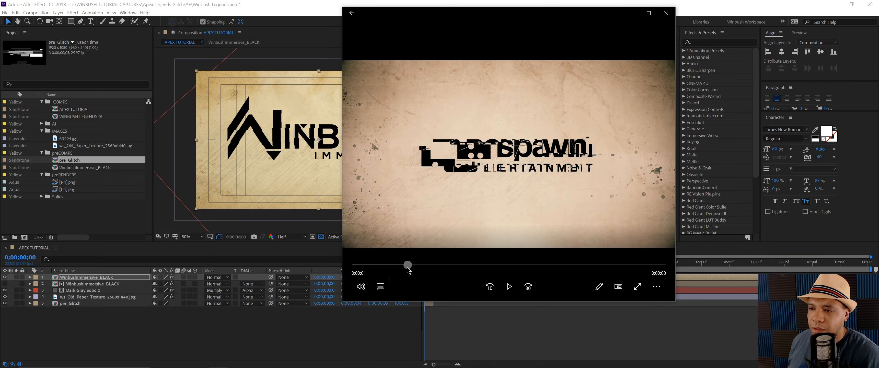
{"action": "left_click", "coordinate": [241, 349]}
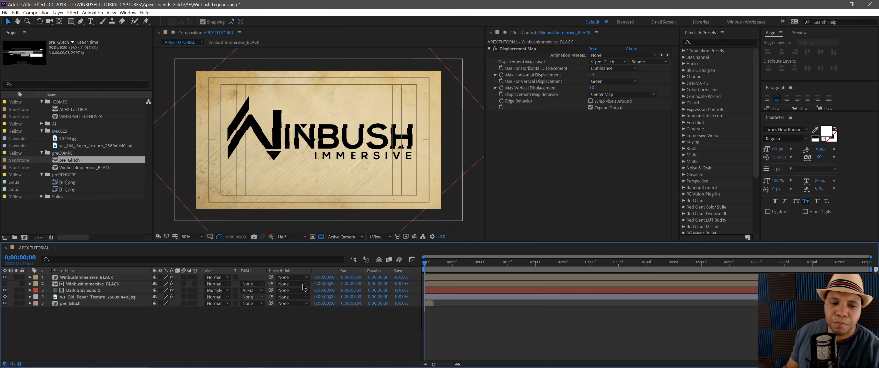
{"action": "left_click_drag", "start_coordinate": [592, 74], "coordinate": [606, 73]}
Add a new null object to the APEX TUTORIAL composition
{"action": "left_click", "coordinate": [97, 279]}
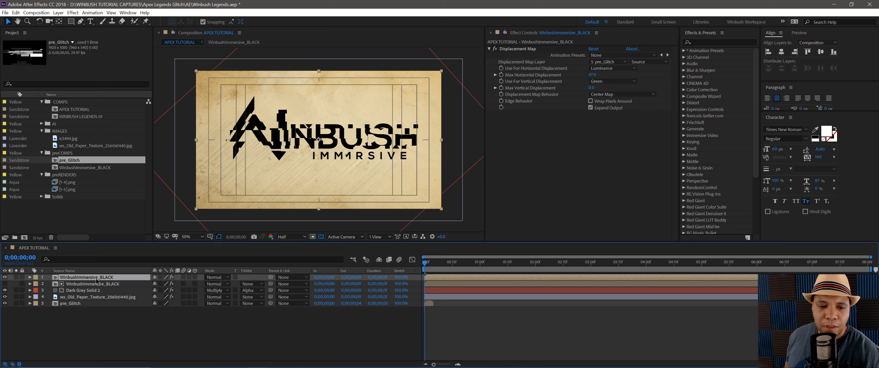
{"action": "left_click", "coordinate": [90, 334]}
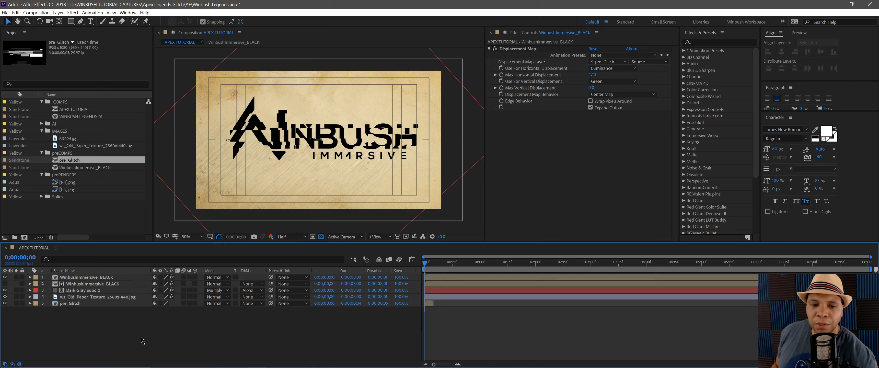
{"action": "right_click", "coordinate": [91, 328]}
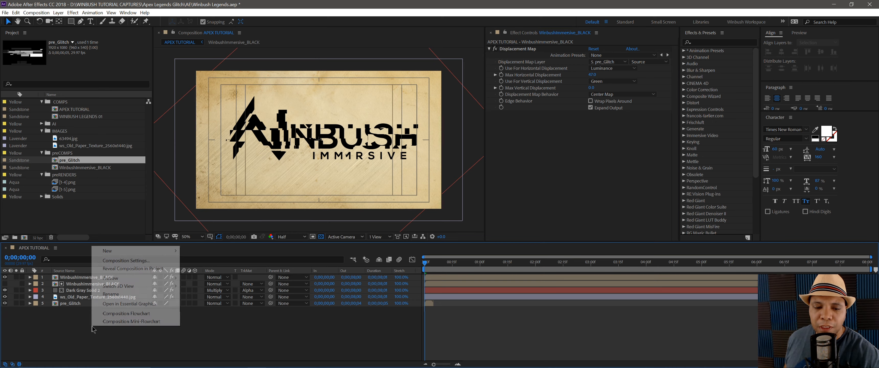
{"action": "mouse_move", "coordinate": [120, 255]}
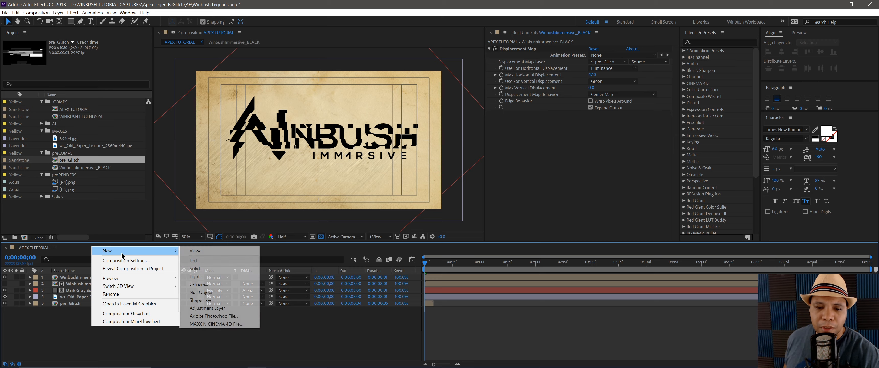
{"action": "left_click", "coordinate": [218, 292]}
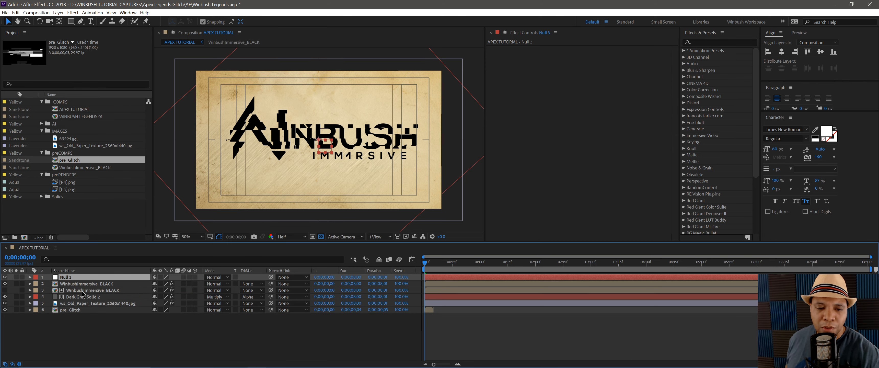
Parent both WinbushImmersive_BLACK layers and Dark Gray Solid 2 to the null
{"action": "left_click", "coordinate": [95, 286]}
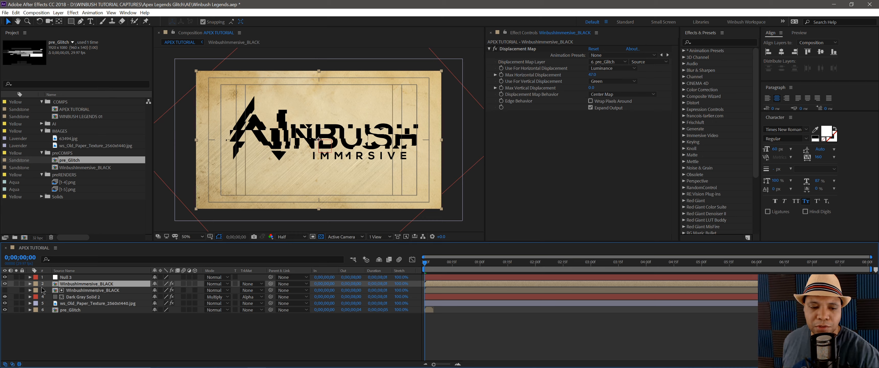
{"action": "left_click", "coordinate": [90, 297], "text": "shift"}
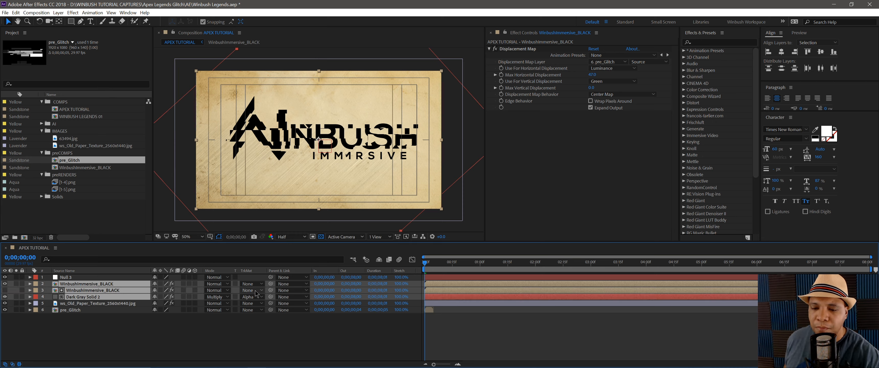
{"action": "left_click_drag", "start_coordinate": [272, 297], "coordinate": [66, 277]}
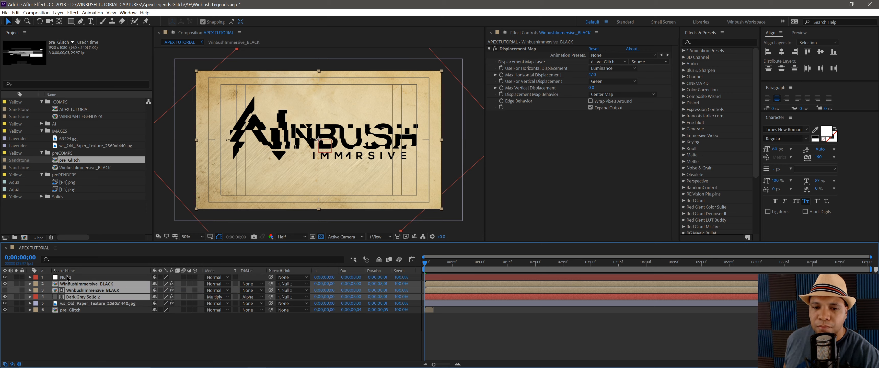
Give both WinbushImmersive_BLACK layers and Dark Gray Solid 2 the Green label colour
{"action": "left_click", "coordinate": [66, 277]}
{"action": "left_click", "coordinate": [81, 329]}
{"action": "left_click", "coordinate": [80, 285]}
{"action": "left_click", "coordinate": [80, 299], "text": "shift"}
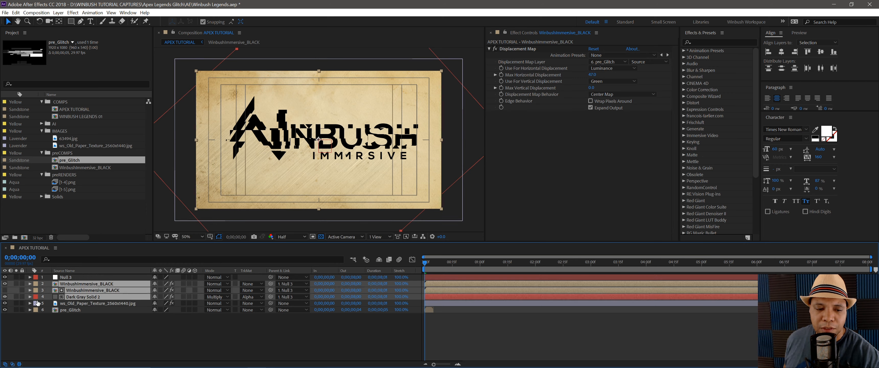
{"action": "left_click", "coordinate": [35, 297]}
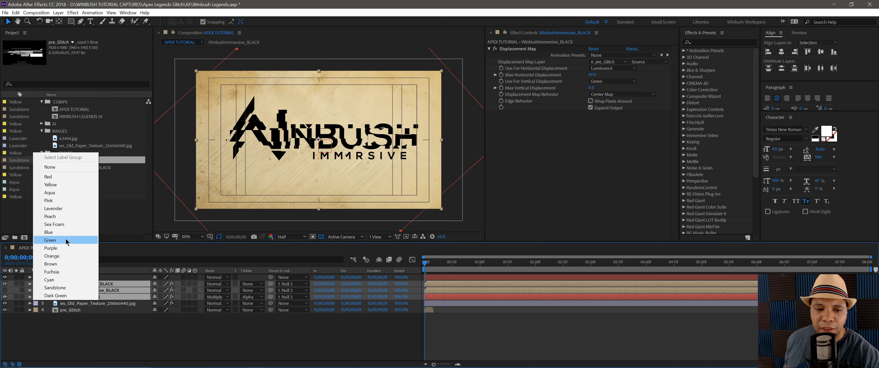
{"action": "left_click", "coordinate": [60, 240]}
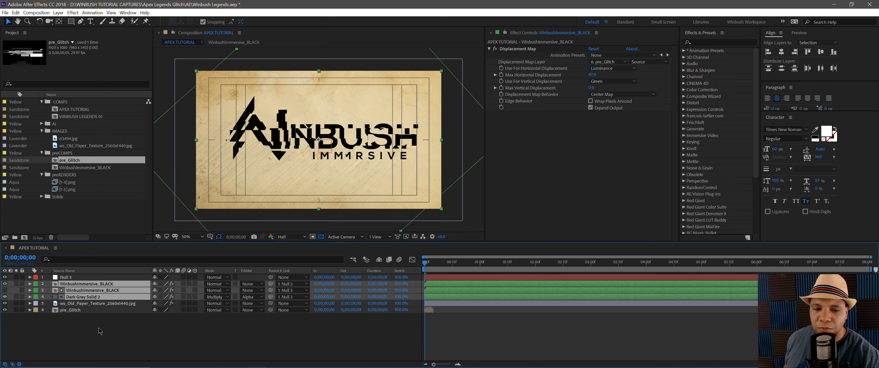
Give the old paper texture and pre_Glitch layers the Dark Green label colour
{"action": "left_click", "coordinate": [73, 279]}
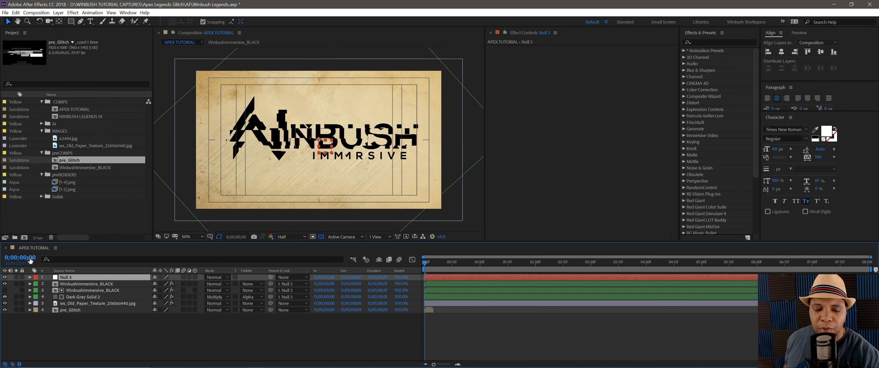
{"action": "left_click", "coordinate": [81, 305]}
{"action": "left_click", "coordinate": [80, 311], "text": "shift"}
{"action": "left_click", "coordinate": [35, 310]}
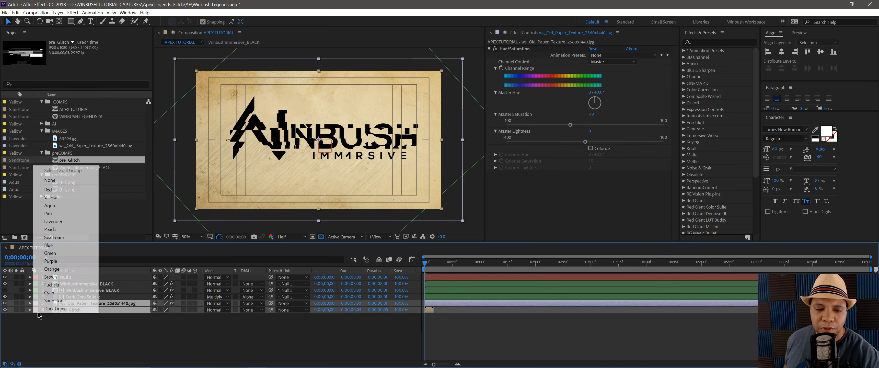
{"action": "left_click", "coordinate": [66, 306]}
{"action": "left_click", "coordinate": [131, 341]}
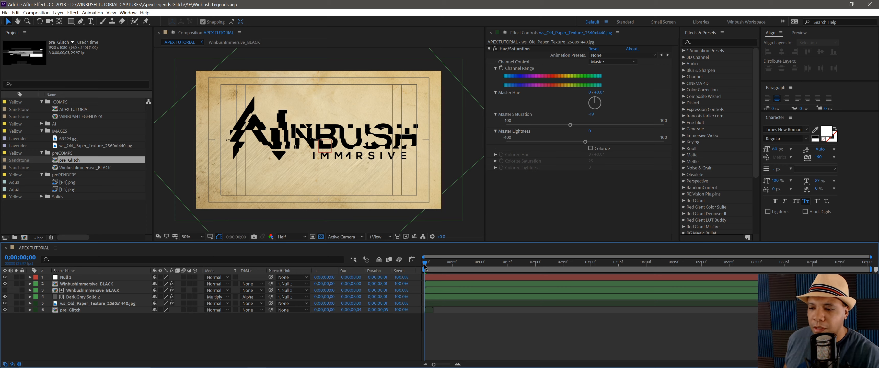
Rename the null layer as Null Logo Scale
{"action": "left_click", "coordinate": [77, 277]}
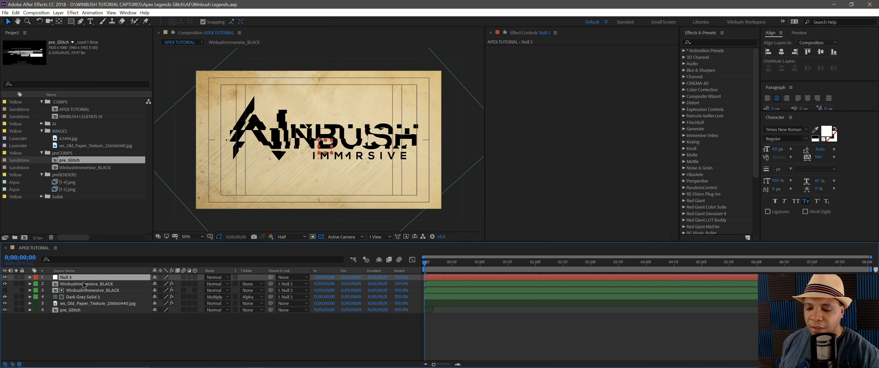
{"action": "key", "text": "Return"}
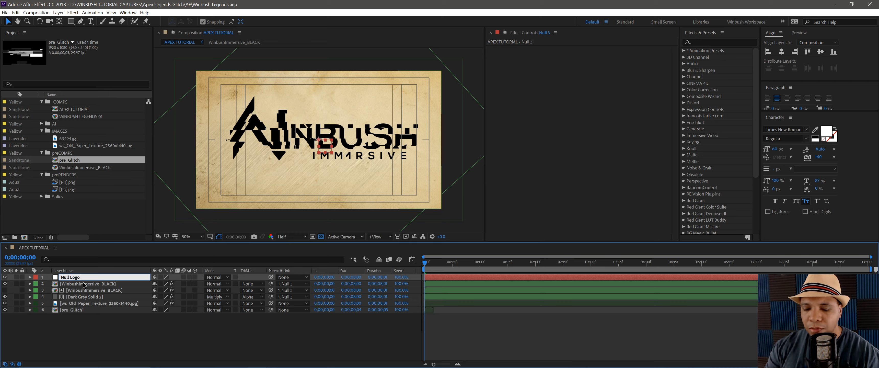
{"action": "key", "text": "Return"}
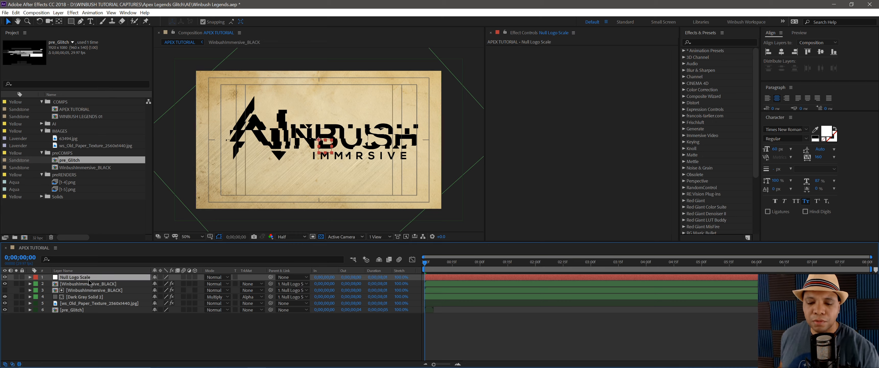
Set the Null Logo Scale layer's Scale to 75% and keyframe it on the first frame
{"action": "key", "text": "s"}
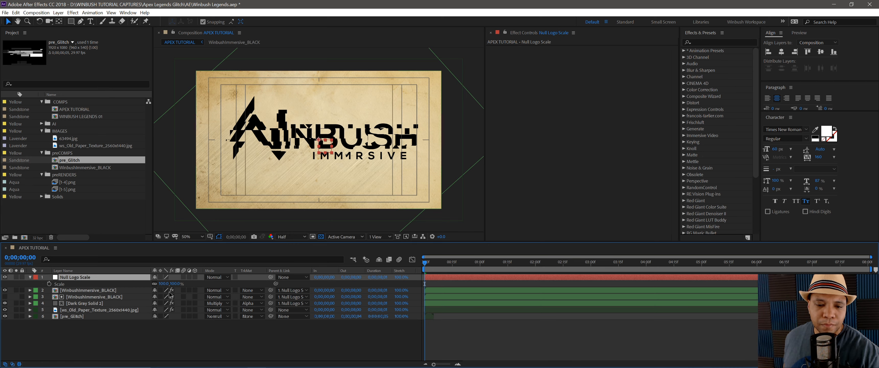
{"action": "left_click_drag", "start_coordinate": [163, 284], "coordinate": [156, 286]}
{"action": "left_click", "coordinate": [162, 283]}
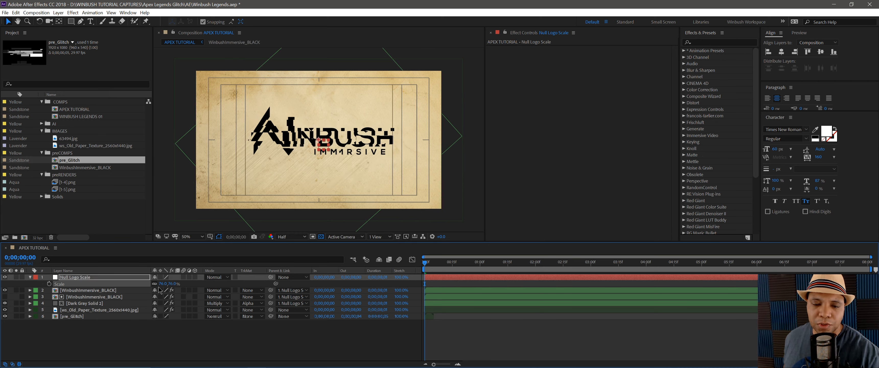
{"action": "type", "text": "75"}
{"action": "key", "text": "Return"}
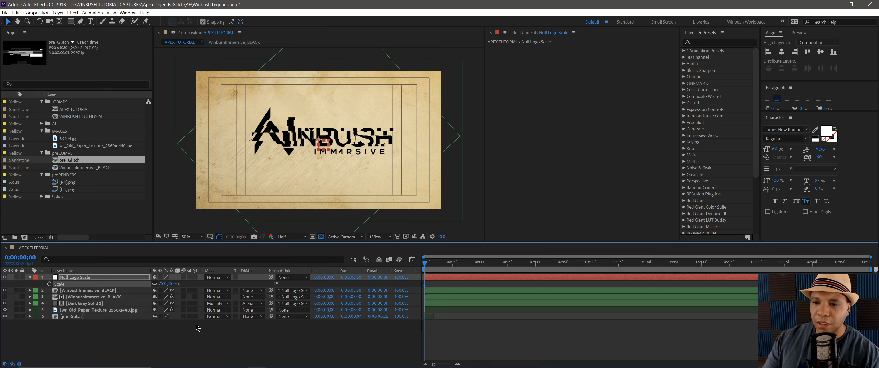
{"action": "left_click", "coordinate": [49, 284]}
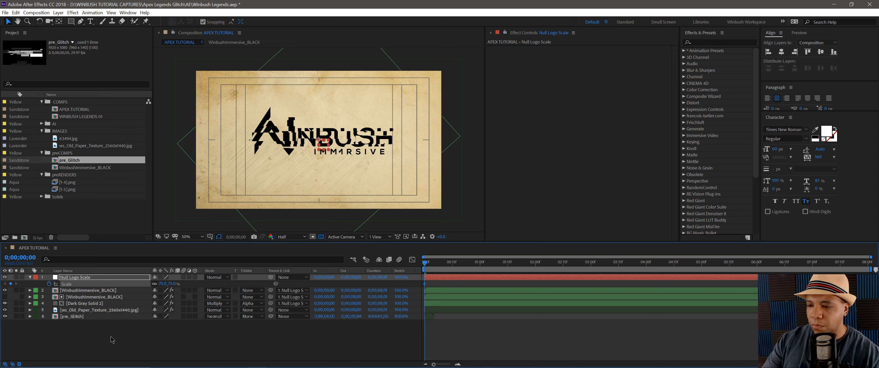
Advance one frame to 0;00;00;01 and keyframe the null's Scale at 100%
{"action": "key", "text": "Page_Down"}
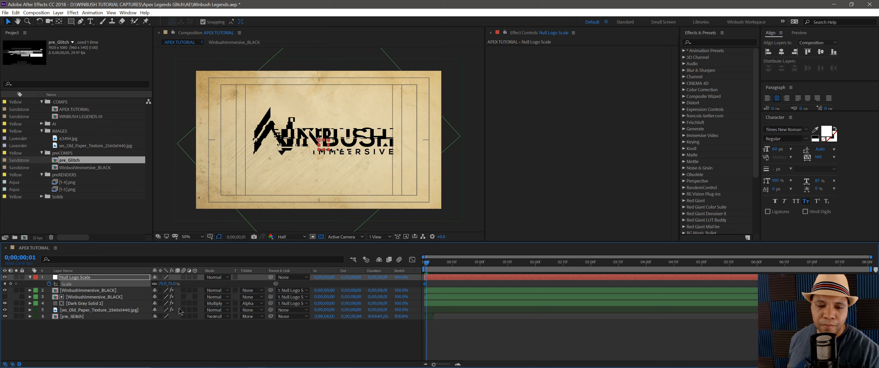
{"action": "left_click", "coordinate": [163, 284]}
{"action": "type", "text": "100"}
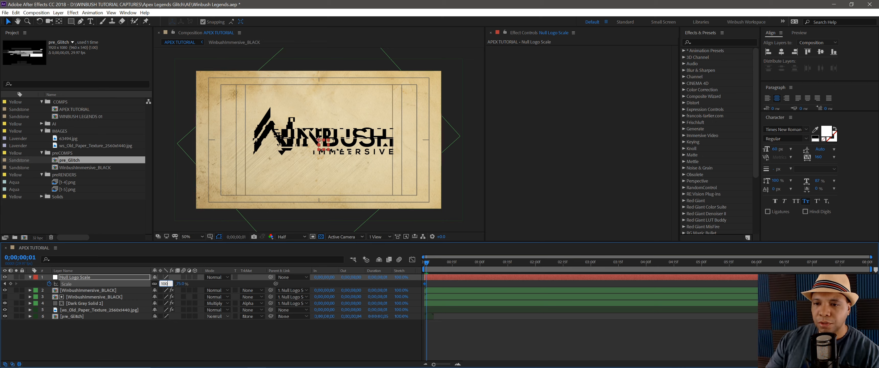
{"action": "key", "text": "Return"}
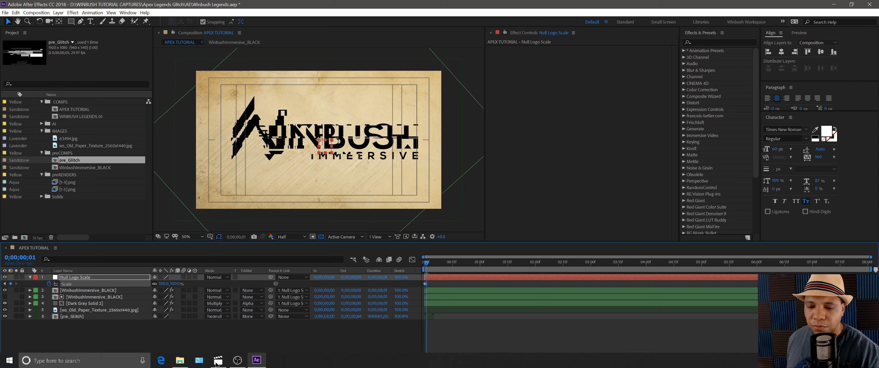
Scrub through the glitch in the Apex Ref video to check how the logo scales, and return to the composition
{"action": "left_click", "coordinate": [217, 362]}
{"action": "left_click_drag", "start_coordinate": [401, 264], "coordinate": [422, 266]}
{"action": "left_click", "coordinate": [100, 342]}
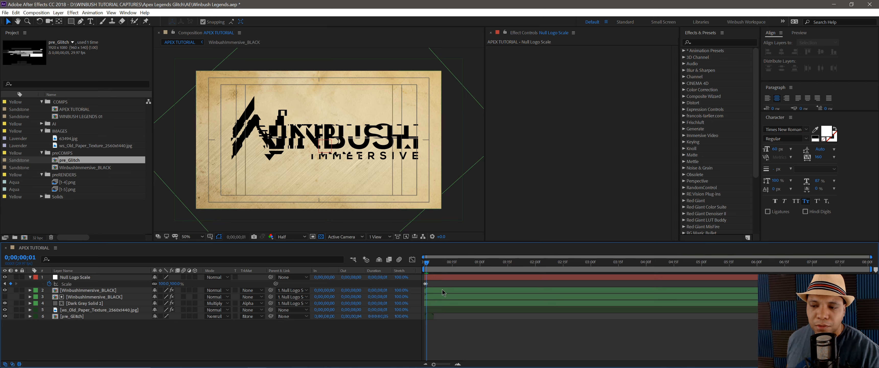
Scrub and play the opening frames of the logo glitch, and compare them with the Apex Ref video
{"action": "left_click_drag", "start_coordinate": [429, 266], "coordinate": [428, 264]}
{"action": "key", "text": "space"}
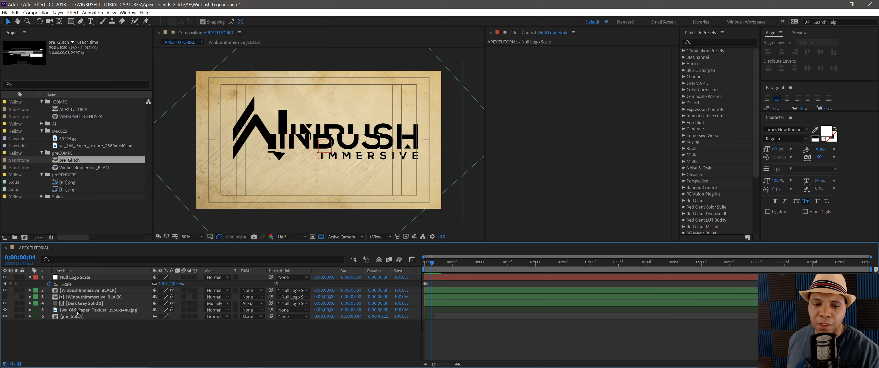
{"action": "left_click", "coordinate": [82, 292]}
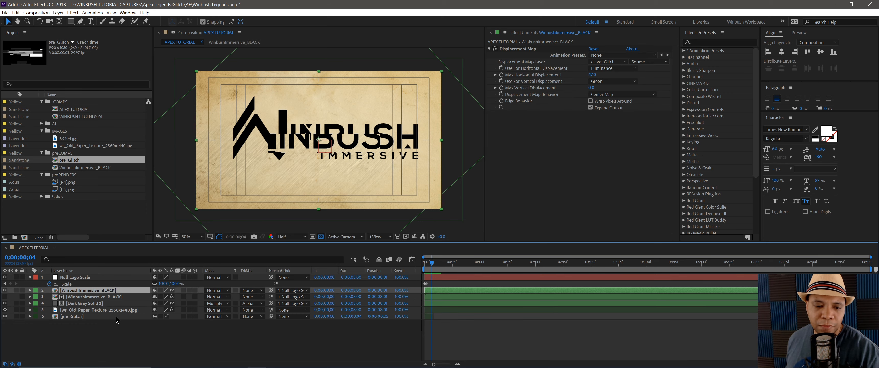
{"action": "left_click", "coordinate": [429, 264]}
{"action": "mouse_move", "coordinate": [430, 264]}
{"action": "left_mouse_down"}
{"action": "mouse_move", "coordinate": [445, 265]}
{"action": "mouse_move", "coordinate": [432, 268]}
{"action": "left_mouse_up"}
{"action": "key", "text": "space"}
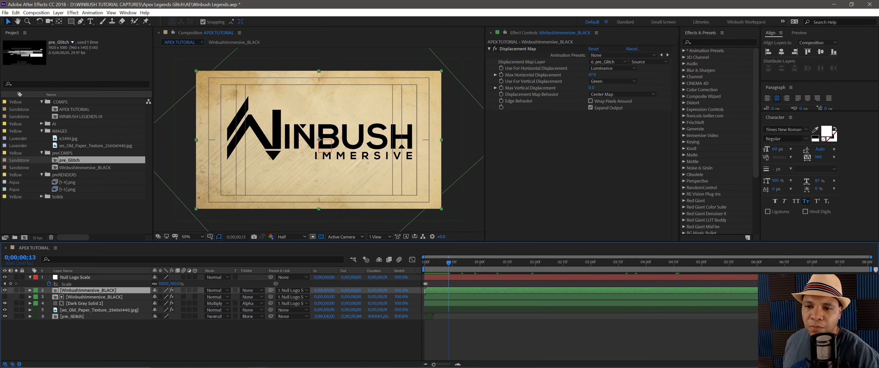
{"action": "left_click", "coordinate": [222, 362]}
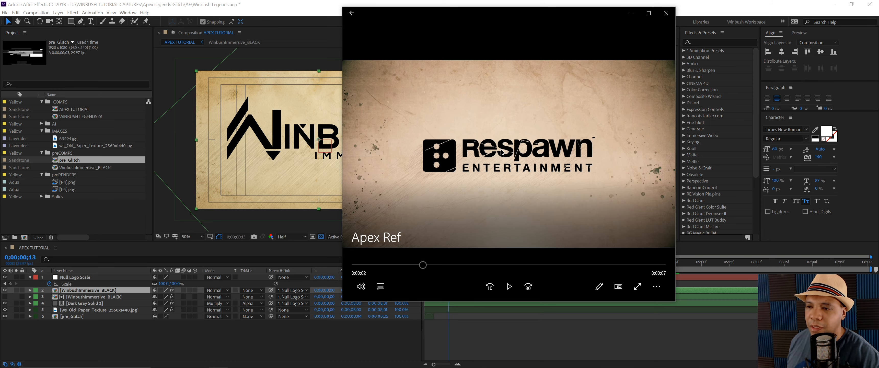
Place 63494.jpg directly above the top WinbushImmersive_BLACK layer and reposition it so the dark cracks run across the logo area
{"action": "left_click", "coordinate": [75, 138]}
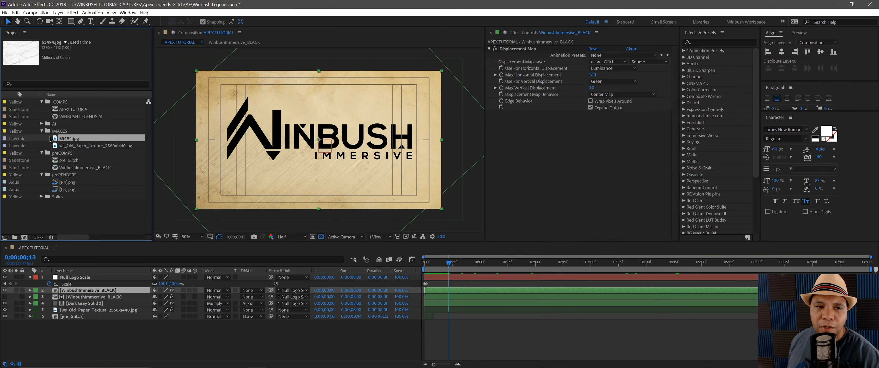
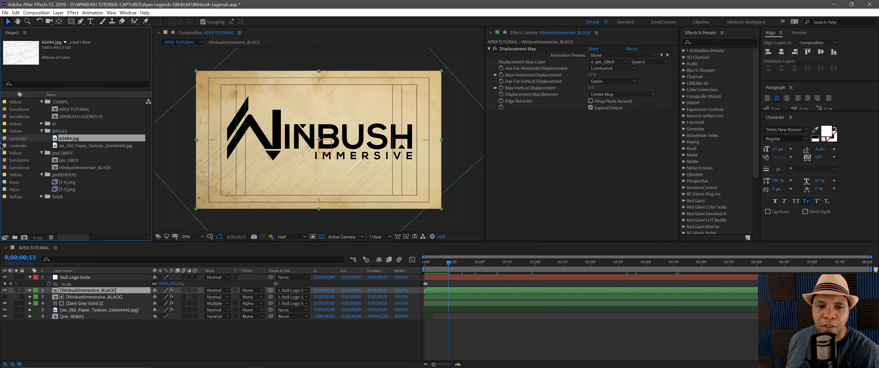
{"action": "left_click_drag", "start_coordinate": [68, 140], "coordinate": [95, 289]}
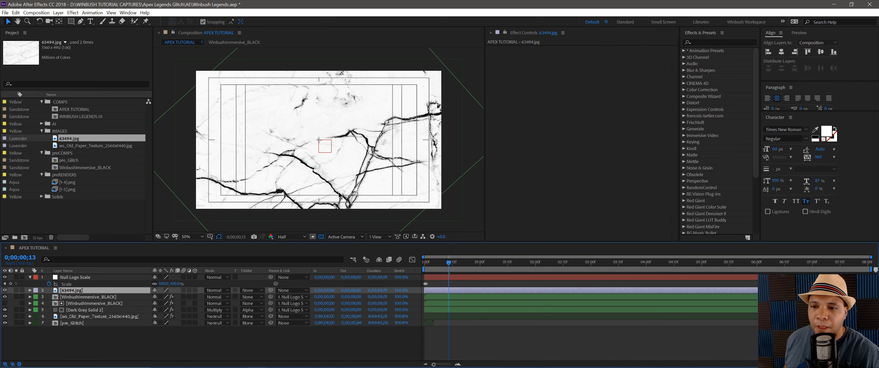
{"action": "left_click_drag", "start_coordinate": [331, 174], "coordinate": [304, 160]}
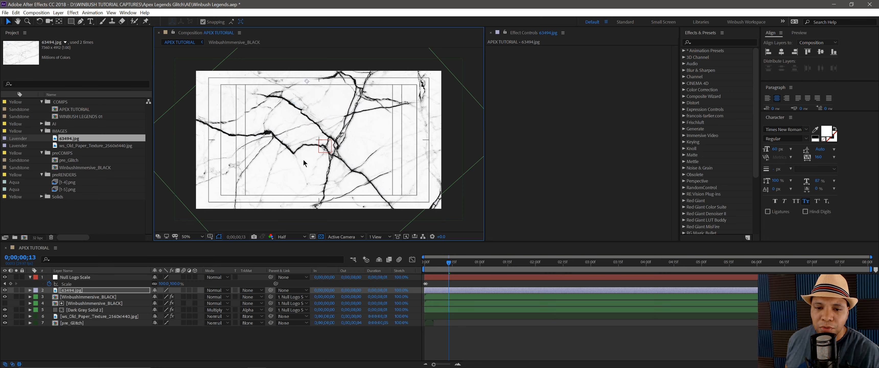
Set the top WinbushImmersive_BLACK layer's track matte to Luma Matte "63494.jpg"
{"action": "left_click", "coordinate": [114, 298]}
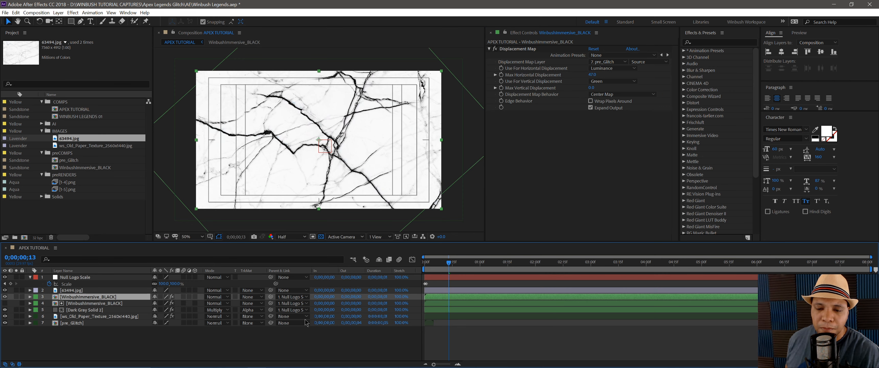
{"action": "left_click", "coordinate": [252, 296]}
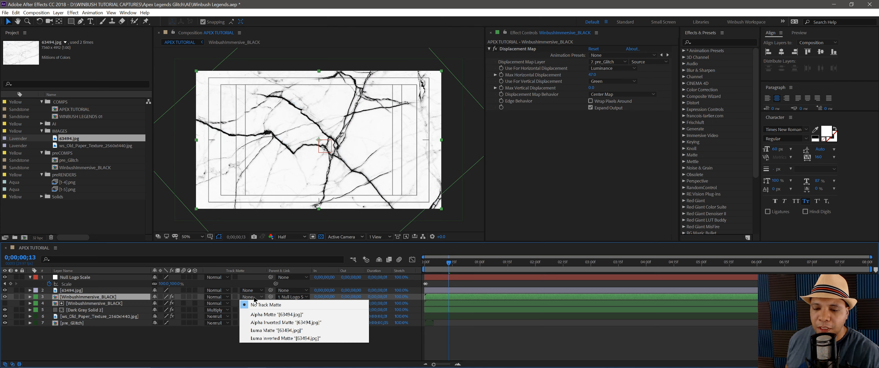
{"action": "left_click", "coordinate": [266, 330]}
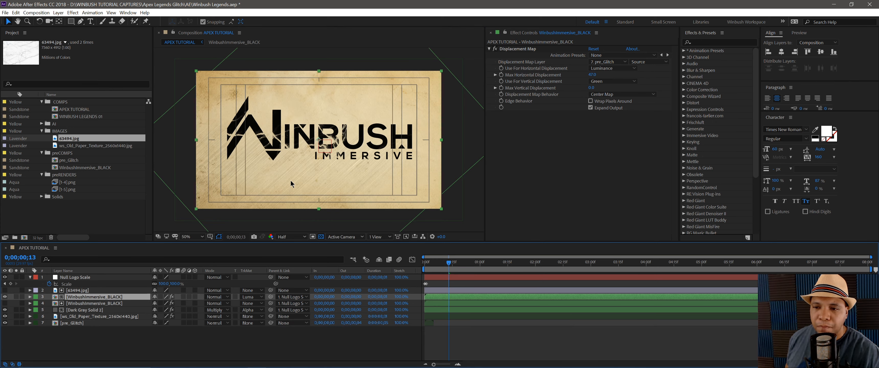
Reposition the 63494.jpg matte so its cracks cut through the logo, and compare the look with the Apex Ref video
{"action": "left_click", "coordinate": [75, 291]}
{"action": "mouse_move", "coordinate": [269, 197]}
{"action": "left_mouse_down"}
{"action": "mouse_move", "coordinate": [272, 168]}
{"action": "mouse_move", "coordinate": [291, 165]}
{"action": "mouse_move", "coordinate": [291, 174]}
{"action": "left_mouse_up"}
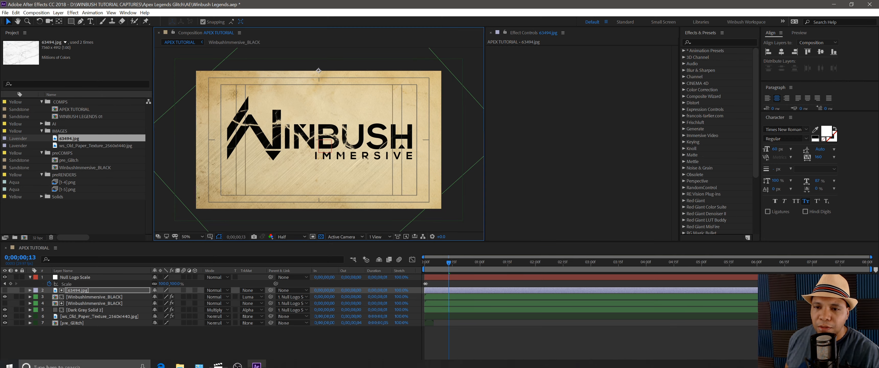
{"action": "left_click", "coordinate": [228, 363]}
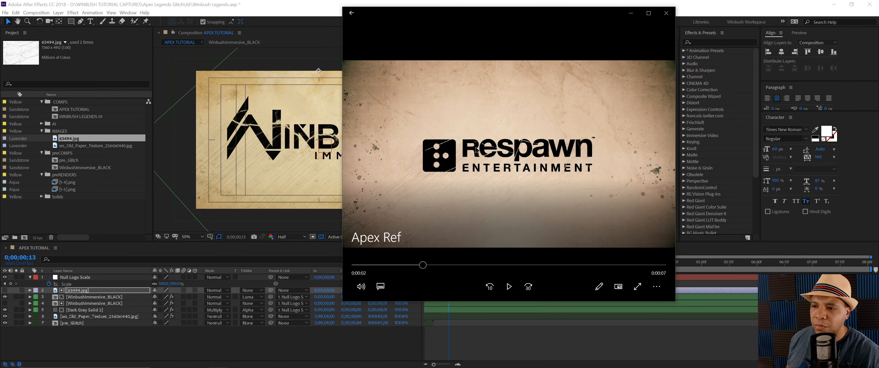
{"action": "left_click", "coordinate": [86, 346]}
Apply the Levels effect to 63494.jpg, lowering Input White and setting Gamma to 0.43 to adjust the crack matte
{"action": "left_click", "coordinate": [76, 291]}
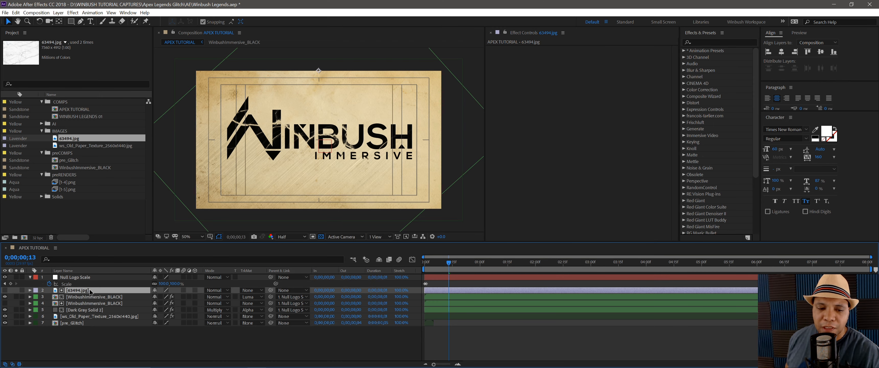
{"action": "left_click", "coordinate": [714, 40]}
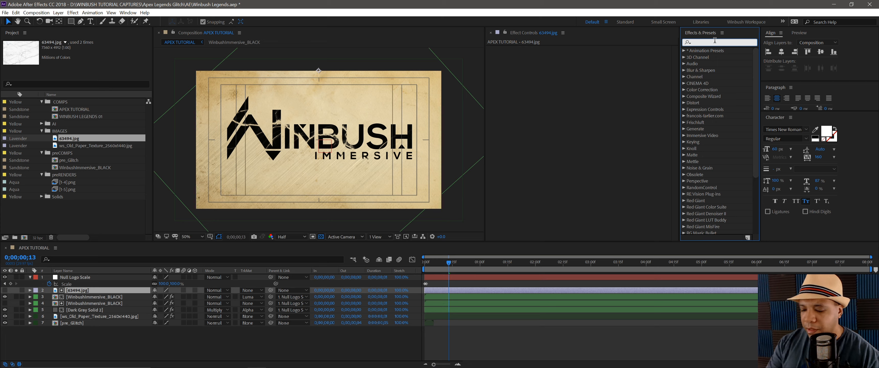
{"action": "type", "text": "levels"}
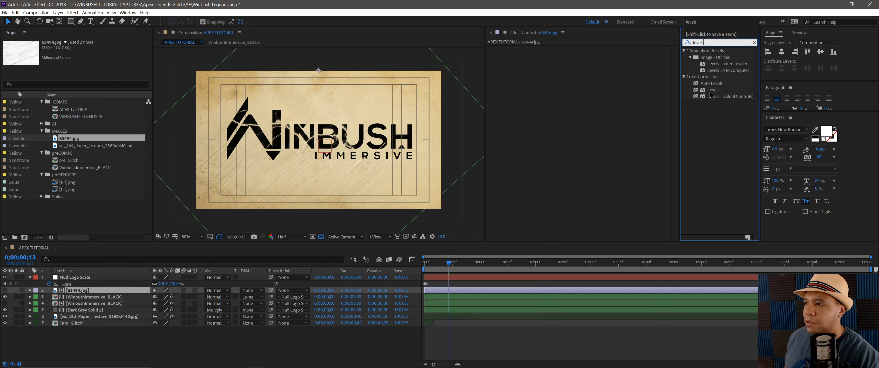
{"action": "left_click_drag", "start_coordinate": [714, 89], "coordinate": [545, 106]}
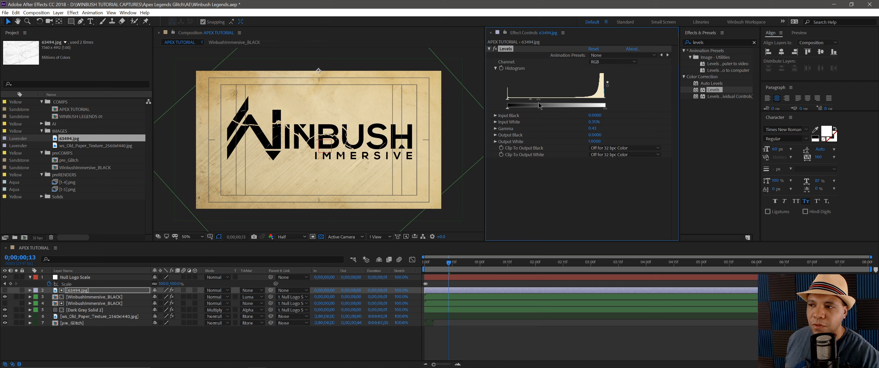
Parent 63494.jpg to the Null Logo Scale layer and scrub the opening frames to check the scaling
{"action": "left_click", "coordinate": [78, 291]}
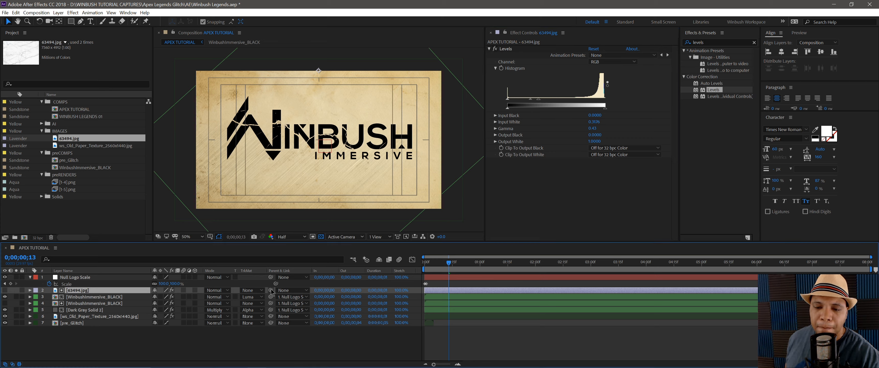
{"action": "left_click_drag", "start_coordinate": [270, 290], "coordinate": [79, 280]}
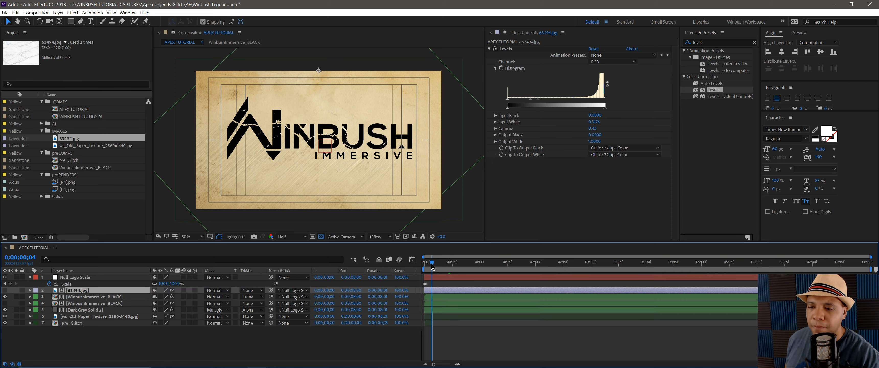
{"action": "mouse_move", "coordinate": [437, 267]}
{"action": "left_mouse_down"}
{"action": "mouse_move", "coordinate": [418, 268]}
{"action": "mouse_move", "coordinate": [440, 268]}
{"action": "left_mouse_up"}
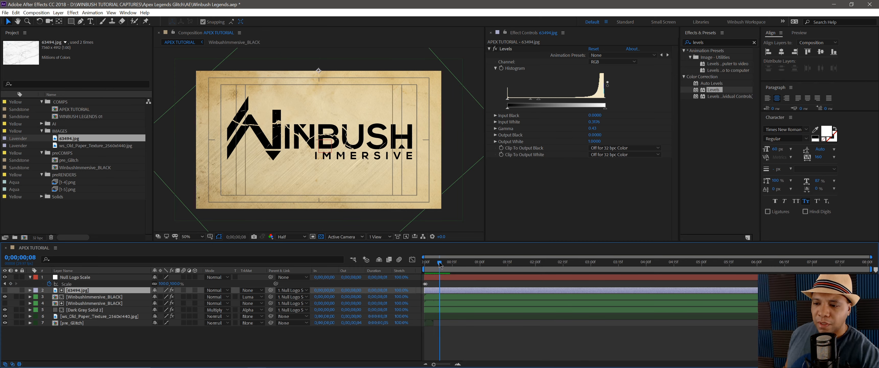
Copy the Displacement Map effect from the top WinbushImmersive_BLACK layer and review that layer's modified properties
{"action": "left_click", "coordinate": [95, 297]}
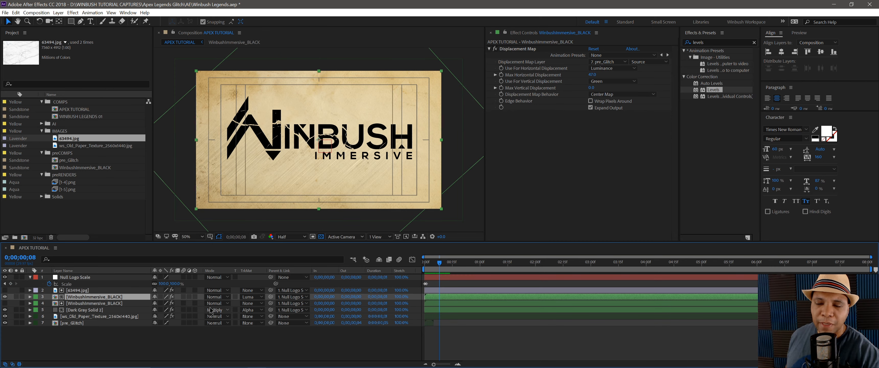
{"action": "left_click", "coordinate": [519, 51]}
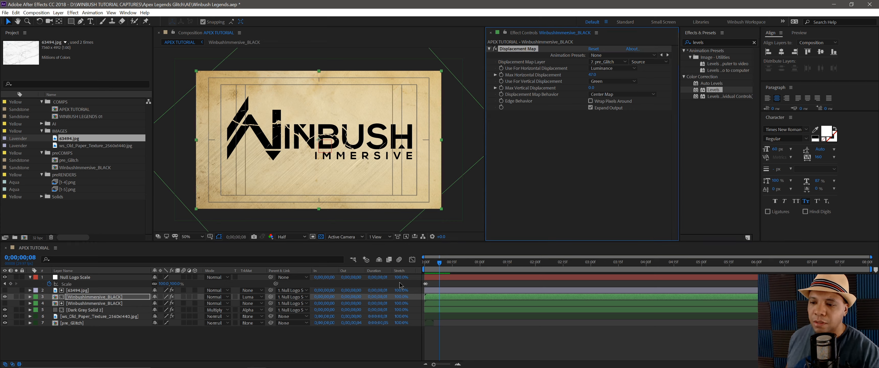
{"action": "left_click", "coordinate": [92, 299]}
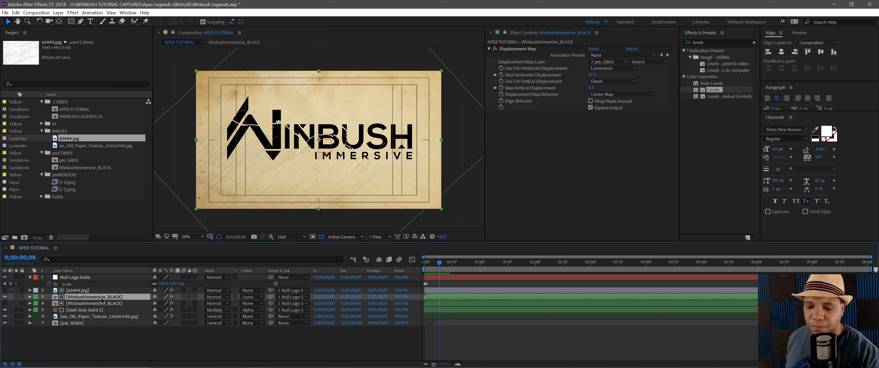
{"action": "left_click", "coordinate": [103, 302]}
{"action": "left_click", "coordinate": [102, 300]}
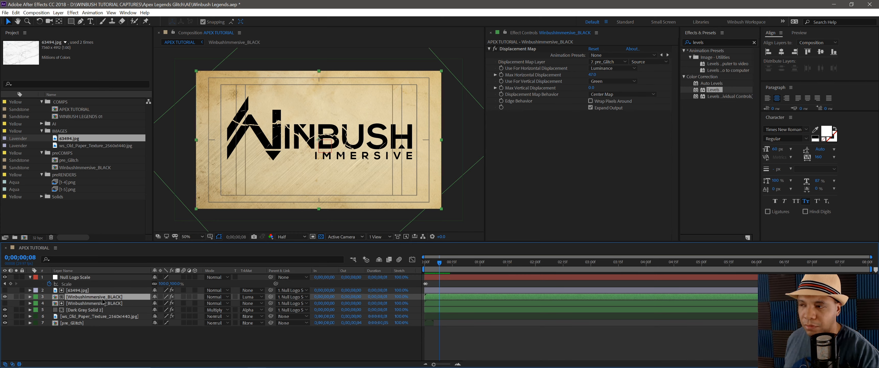
{"action": "key", "text": "u"}
{"action": "key", "text": "u"}
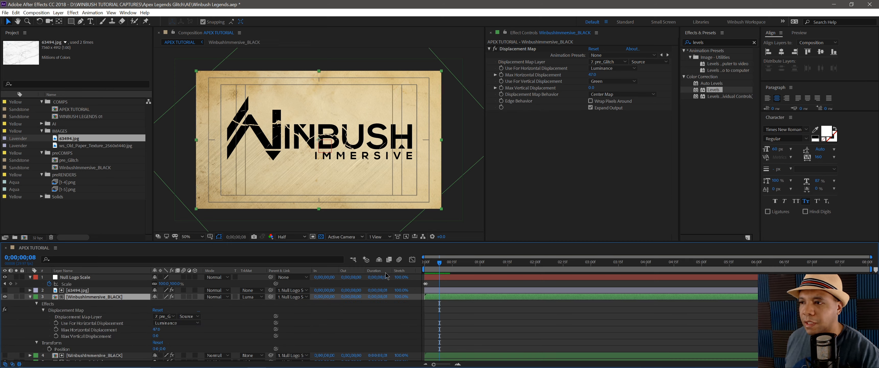
{"action": "left_click", "coordinate": [30, 297]}
At frame 0;00;00;00, paste the Displacement Map effect onto both 63494.jpg and Dark Gray Solid 2
{"action": "left_click", "coordinate": [79, 291]}
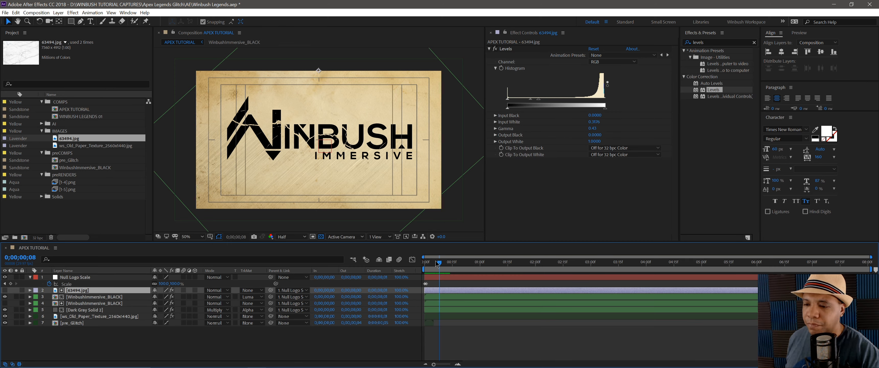
{"action": "left_click_drag", "start_coordinate": [437, 263], "coordinate": [423, 264]}
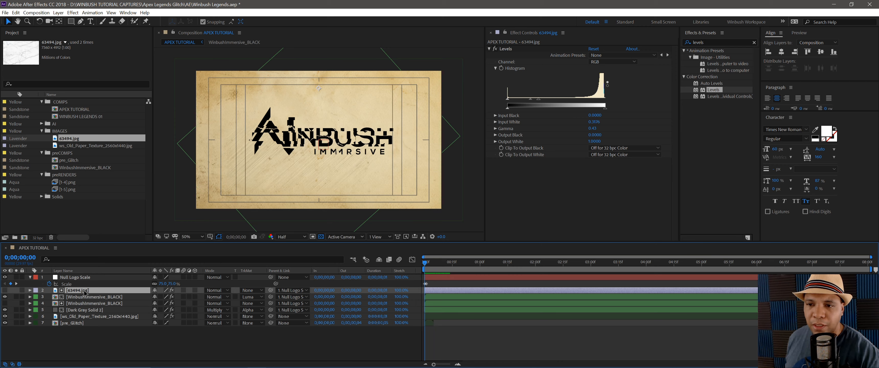
{"action": "key", "text": "ctrl+v"}
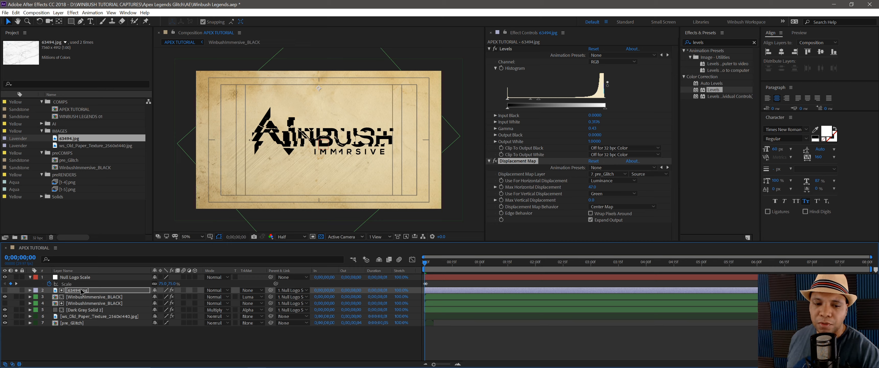
{"action": "key", "text": "Return"}
{"action": "mouse_move", "coordinate": [429, 264]}
{"action": "left_mouse_down"}
{"action": "mouse_move", "coordinate": [447, 268]}
{"action": "mouse_move", "coordinate": [422, 263]}
{"action": "left_mouse_up"}
{"action": "left_click", "coordinate": [83, 310]}
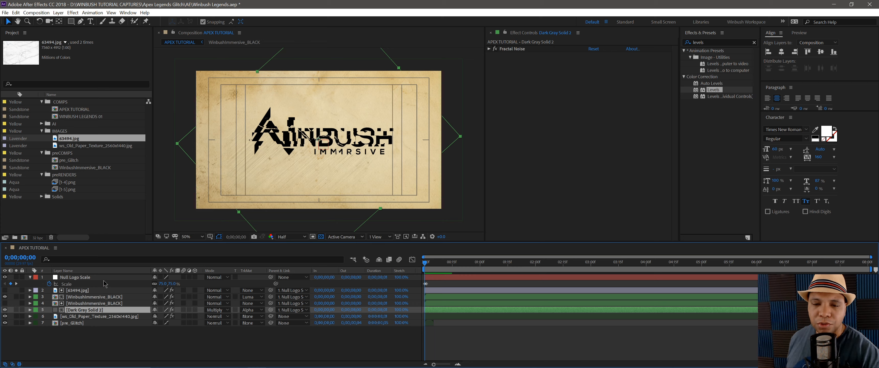
{"action": "key", "text": "ctrl+v"}
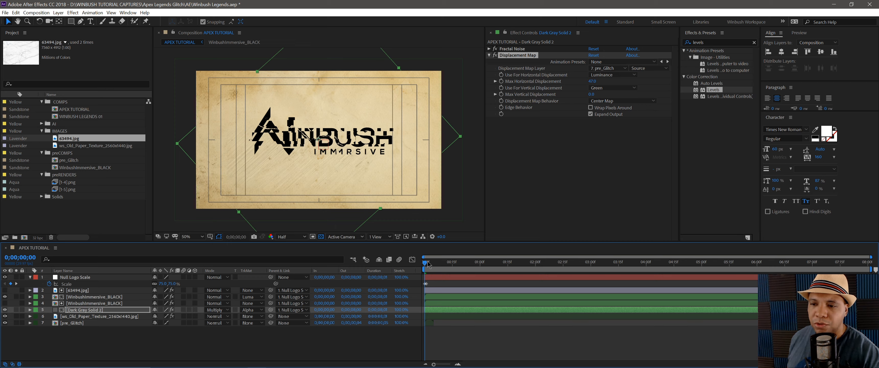
Check the logo's movement in the Apex Ref video, then keyframe Null Logo Scale's Scale at 85% at 0;00;08;00 and preview the animation
{"action": "left_click_drag", "start_coordinate": [429, 265], "coordinate": [859, 268]}
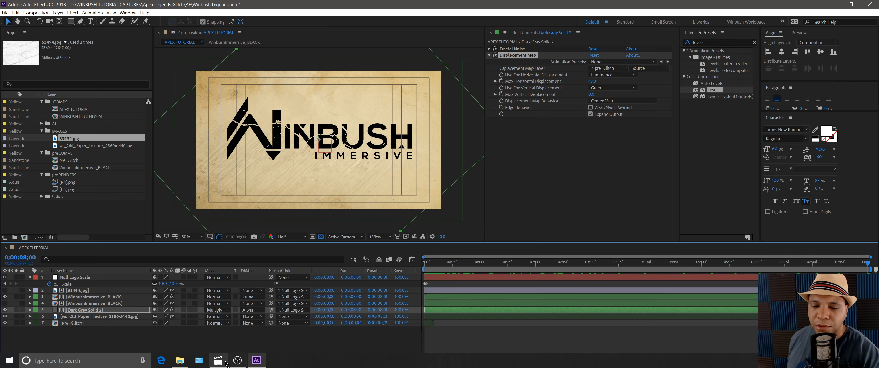
{"action": "left_click", "coordinate": [219, 360]}
{"action": "left_click", "coordinate": [508, 286]}
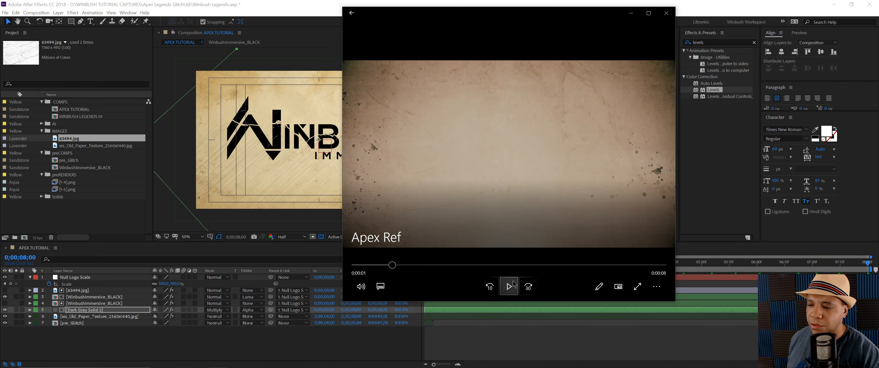
{"action": "left_click", "coordinate": [511, 286]}
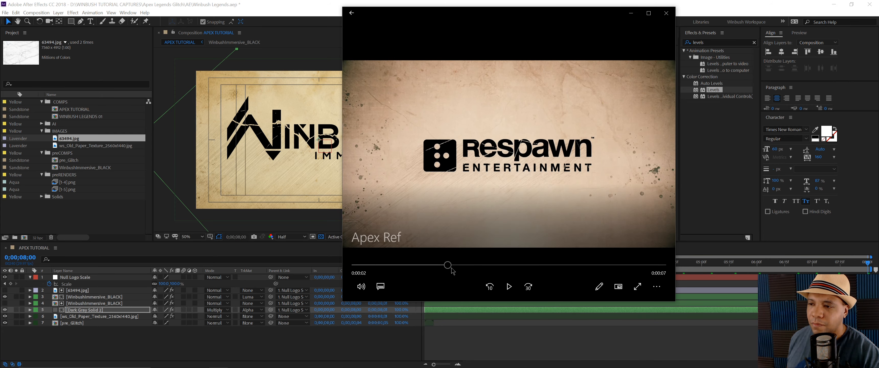
{"action": "left_click", "coordinate": [187, 355]}
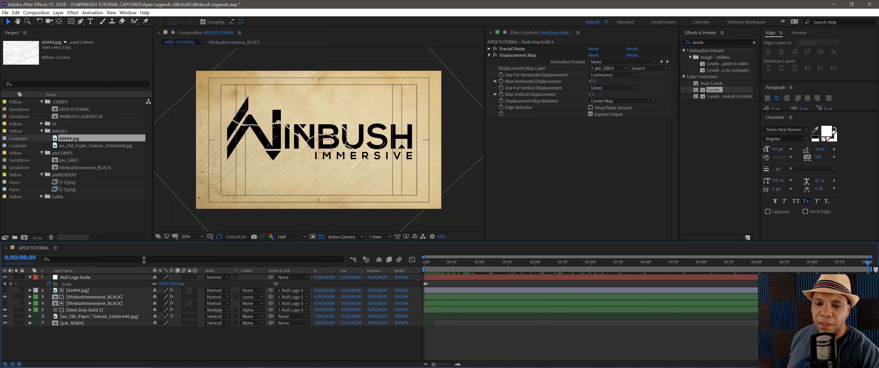
{"action": "left_click", "coordinate": [175, 284]}
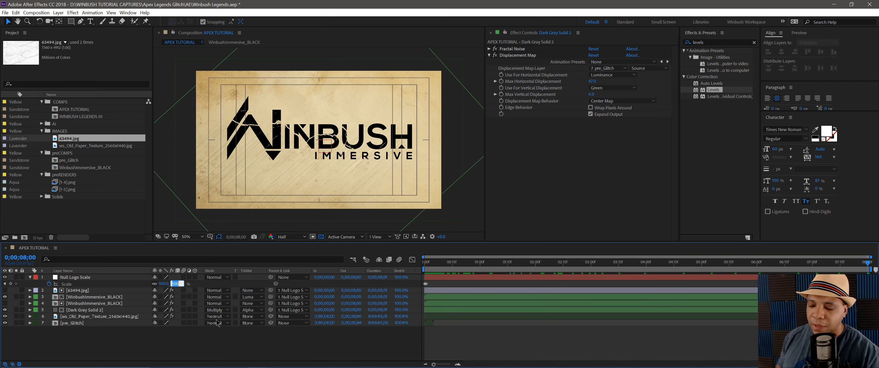
{"action": "type", "text": "85"}
{"action": "key", "text": "Return"}
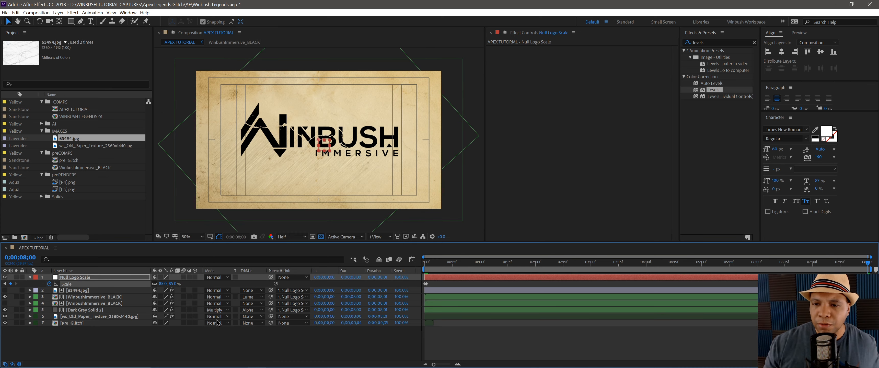
{"action": "key", "text": "space"}
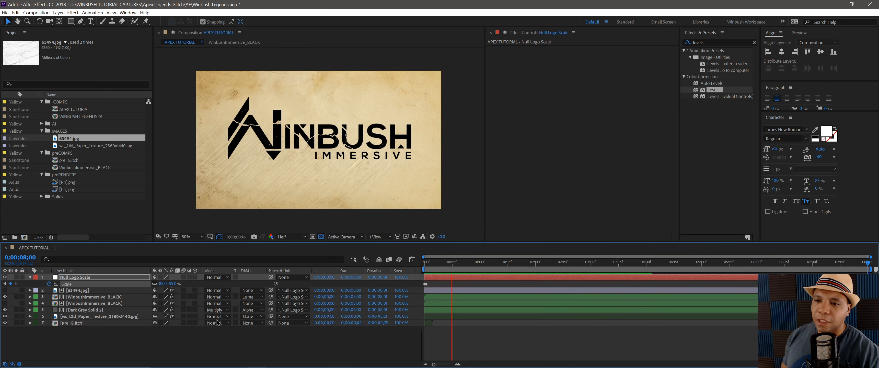
{"action": "left_click", "coordinate": [424, 264]}
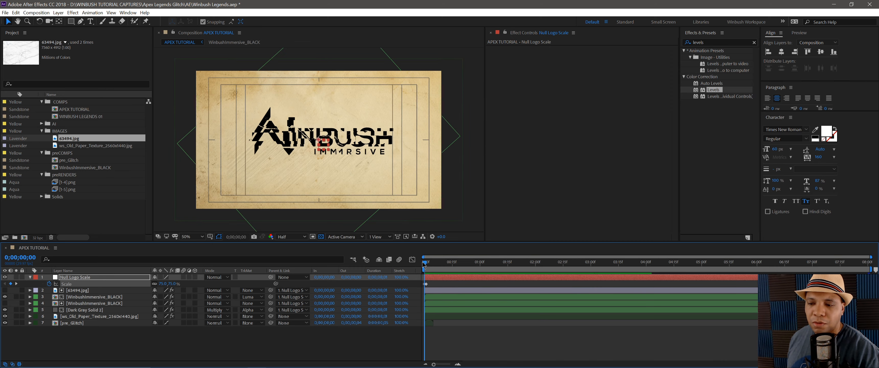
Create a new null object in the composition and name it Null Master
{"action": "right_click", "coordinate": [107, 341]}
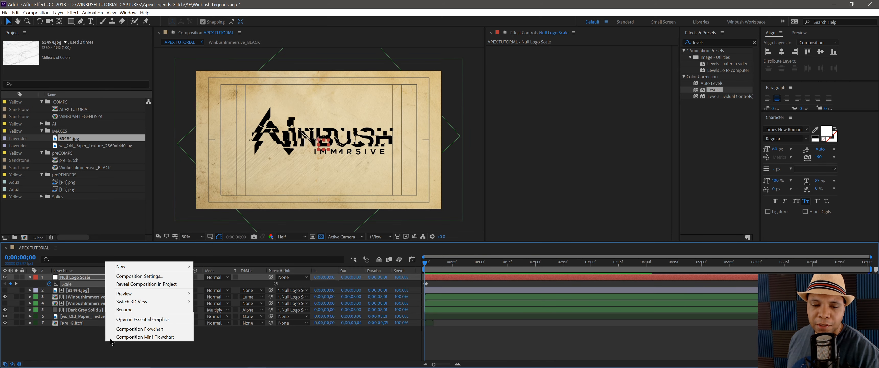
{"action": "mouse_move", "coordinate": [144, 269]}
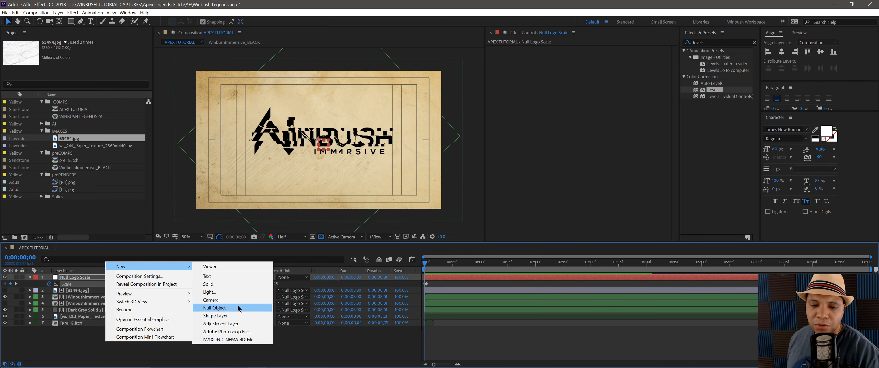
{"action": "left_click", "coordinate": [215, 308]}
{"action": "key", "text": "Return"}
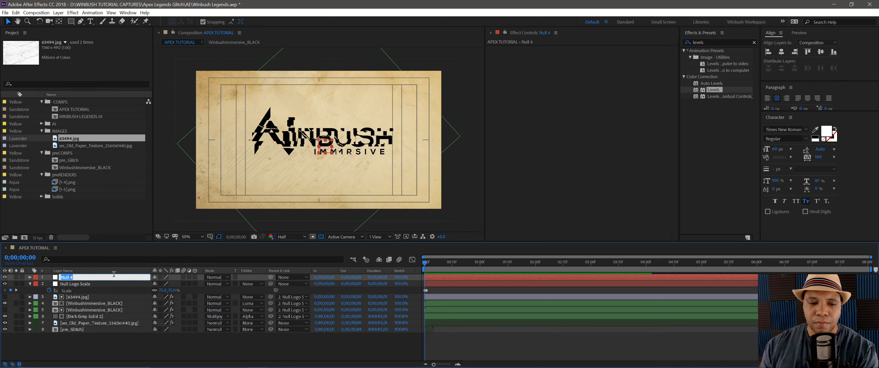
{"action": "type", "text": "Null Ma"}
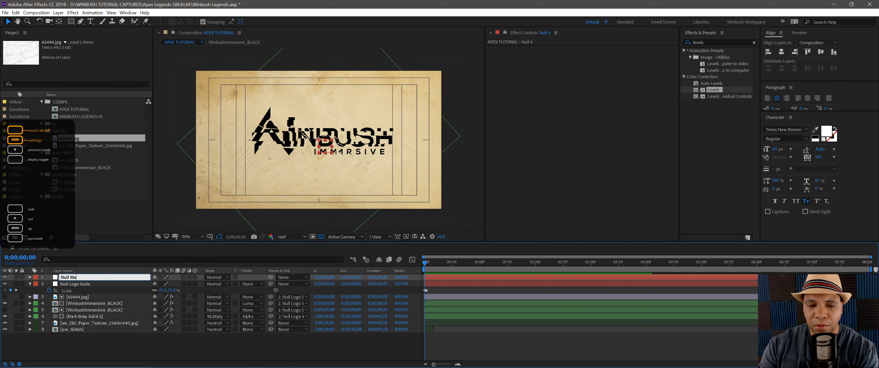
{"action": "type", "text": "ster"}
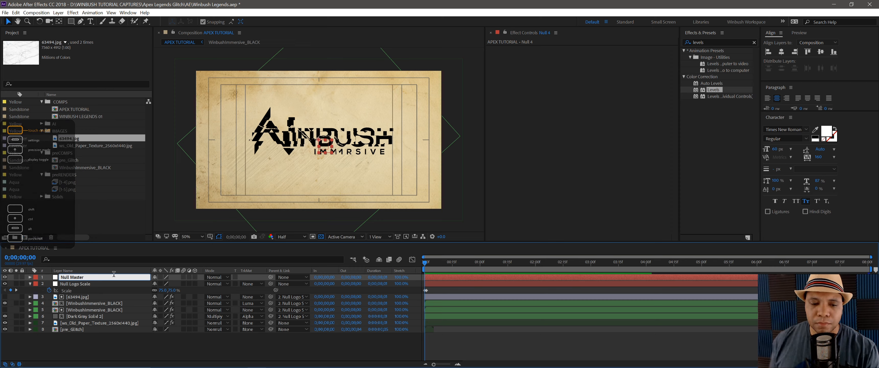
Parent the Null Logo Scale layer and the ws_Old_Paper_Texture_2560x1440.jpg layer to Null Master
{"action": "left_click", "coordinate": [102, 348]}
{"action": "left_click", "coordinate": [69, 285]}
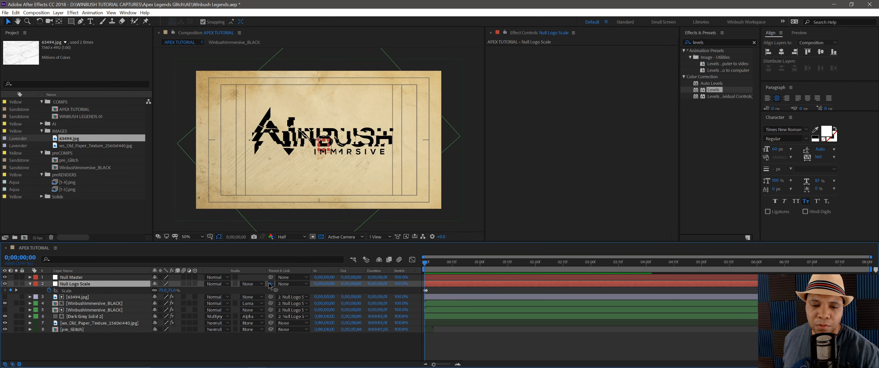
{"action": "left_click_drag", "start_coordinate": [270, 284], "coordinate": [82, 279]}
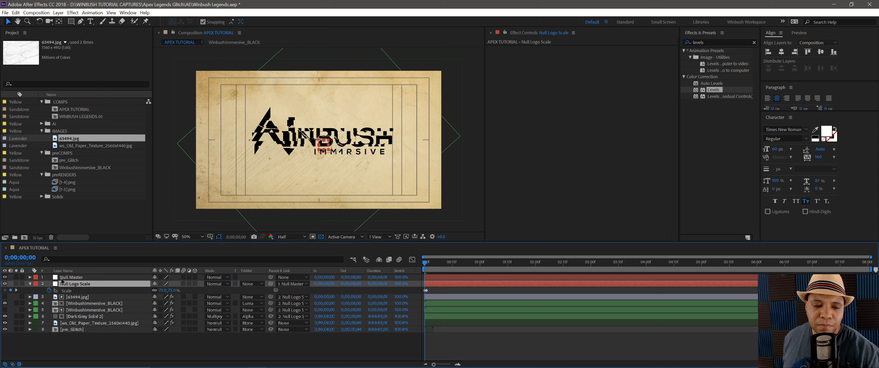
{"action": "left_click", "coordinate": [108, 326]}
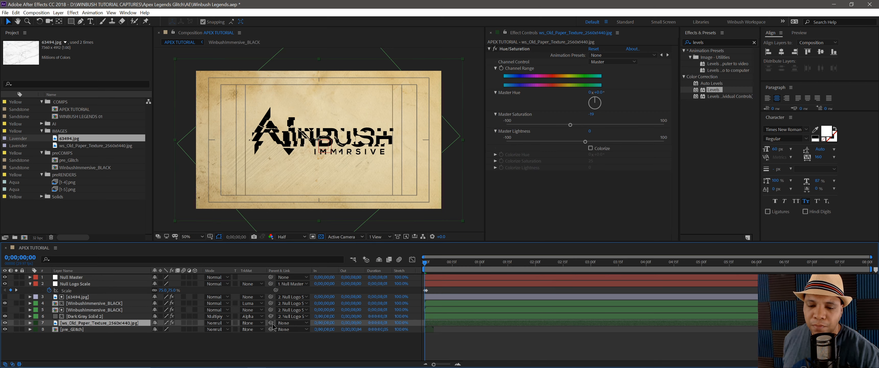
{"action": "left_click_drag", "start_coordinate": [271, 323], "coordinate": [76, 278]}
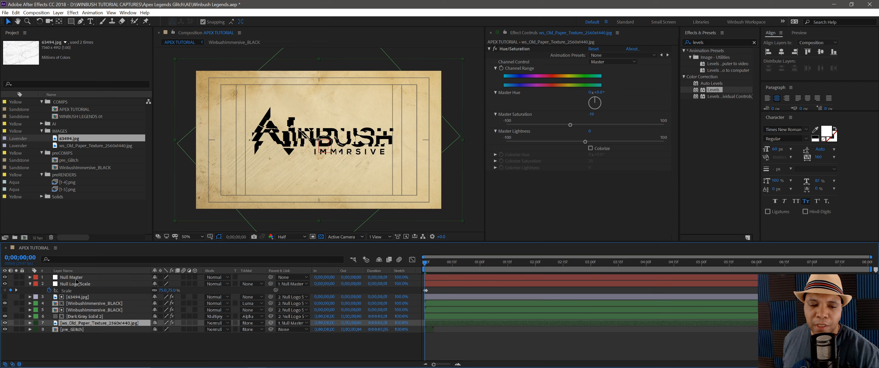
Keyframe Null Master's Scale at 100% at 0;00;00;00 and at 90% at 0;00;08;00
{"action": "left_click", "coordinate": [77, 278]}
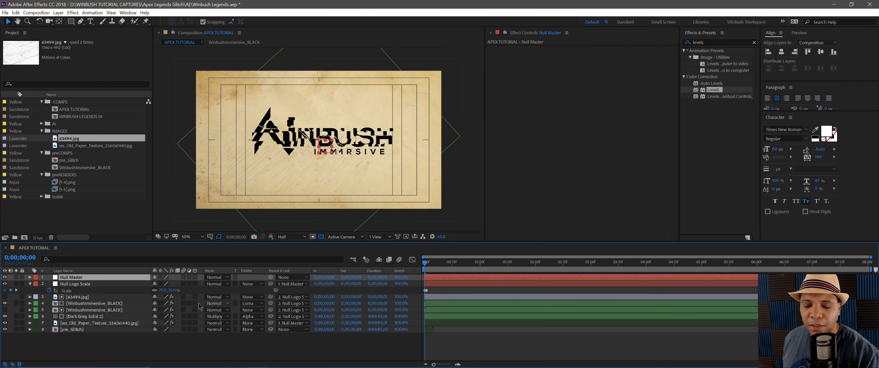
{"action": "key", "text": "s"}
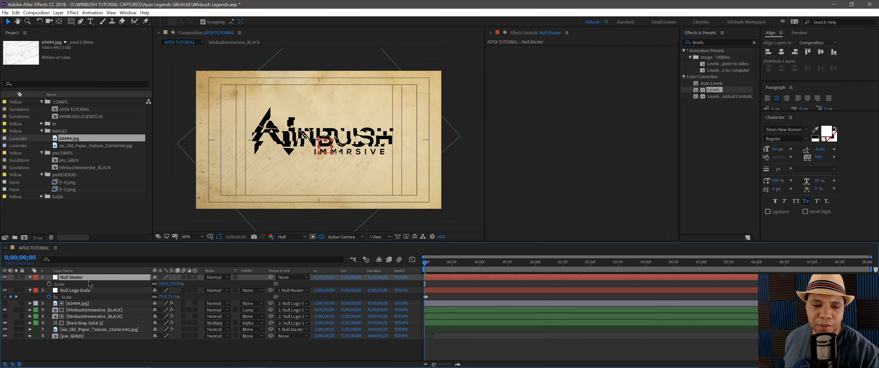
{"action": "left_click", "coordinate": [49, 284]}
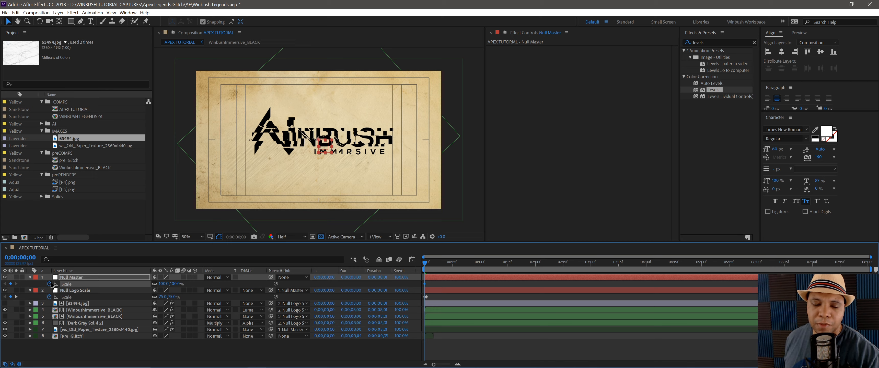
{"action": "left_click_drag", "start_coordinate": [424, 262], "coordinate": [866, 263]}
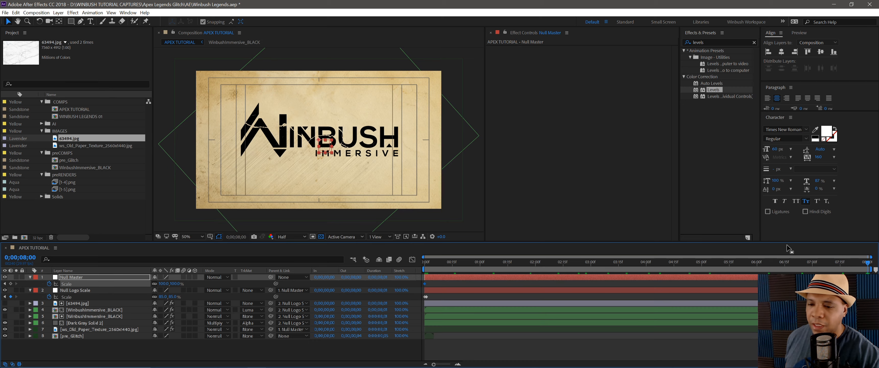
{"action": "left_click", "coordinate": [184, 284]}
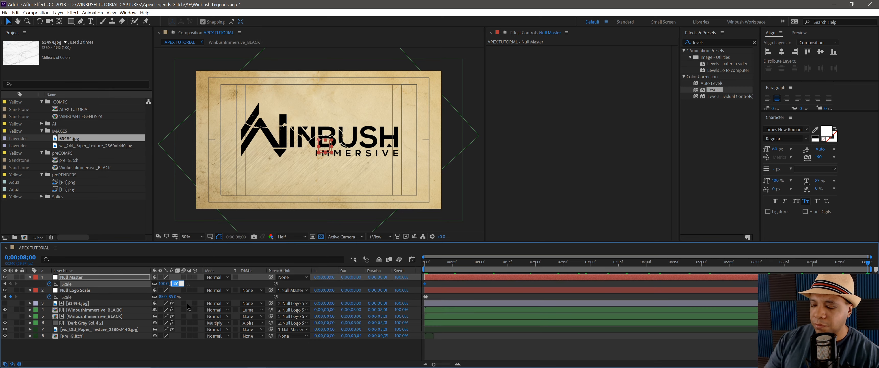
{"action": "type", "text": "90"}
{"action": "key", "text": "Return"}
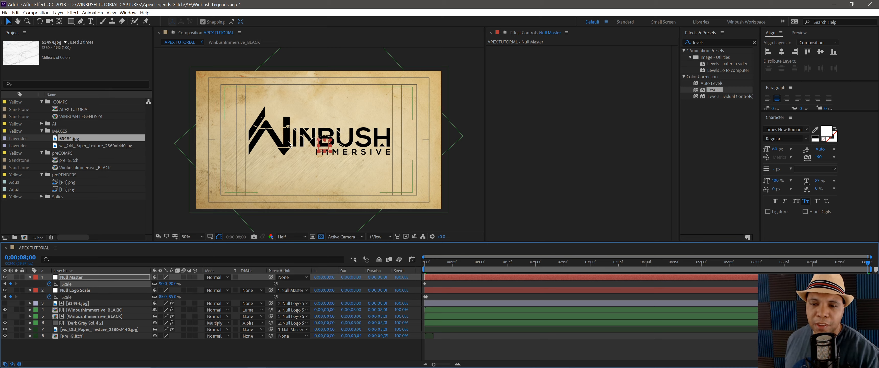
Preview the combined scale animation and scrub through its opening frames, ending back at 0;00;00;00
{"action": "left_click", "coordinate": [177, 357]}
{"action": "key", "text": "space"}
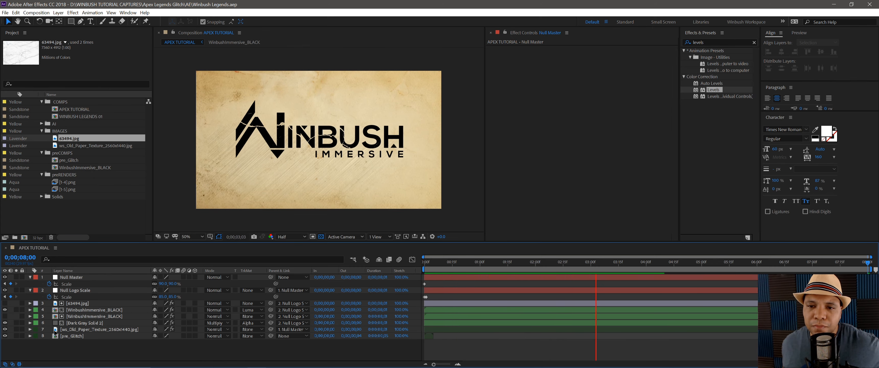
{"action": "key", "text": "space"}
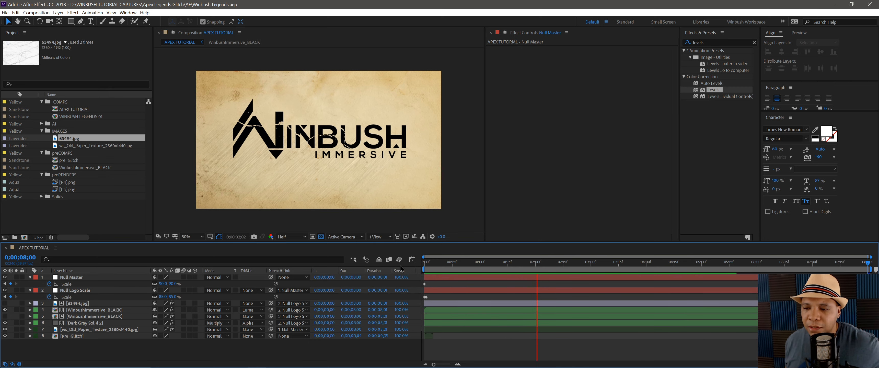
{"action": "left_click", "coordinate": [424, 265]}
{"action": "key", "text": "space"}
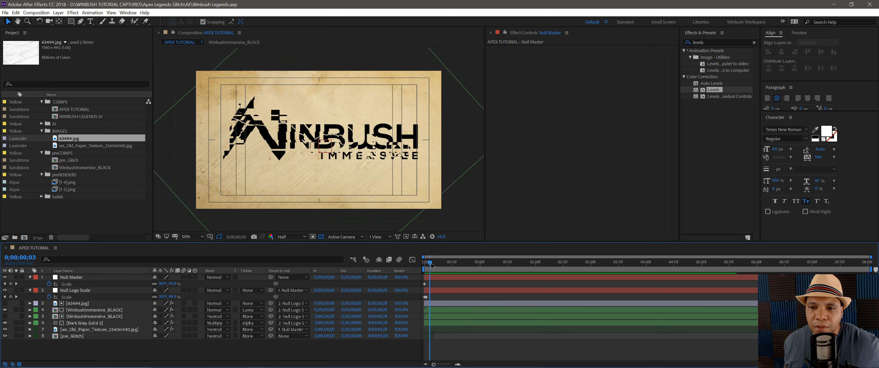
{"action": "left_click_drag", "start_coordinate": [485, 269], "coordinate": [409, 261]}
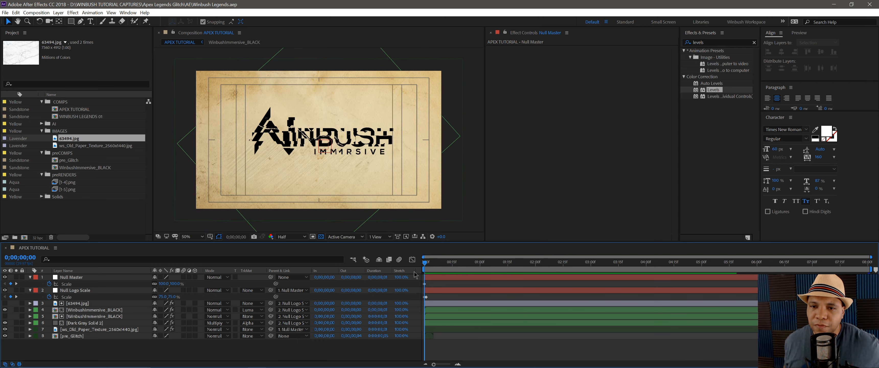
{"action": "key", "text": "space"}
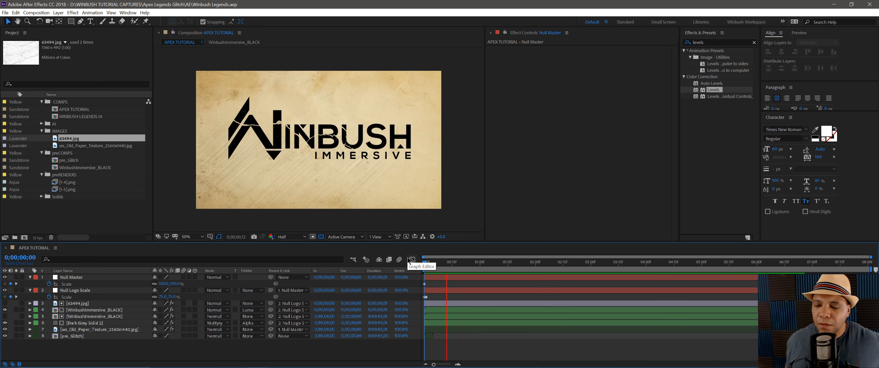
{"action": "key", "text": "space"}
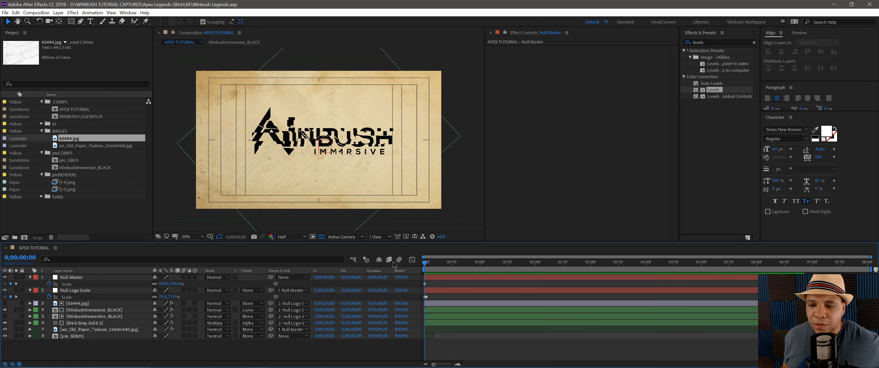
Create a new adjustment layer above all other layers in the composition
{"action": "right_click", "coordinate": [73, 351]}
{"action": "right_click", "coordinate": [234, 358]}
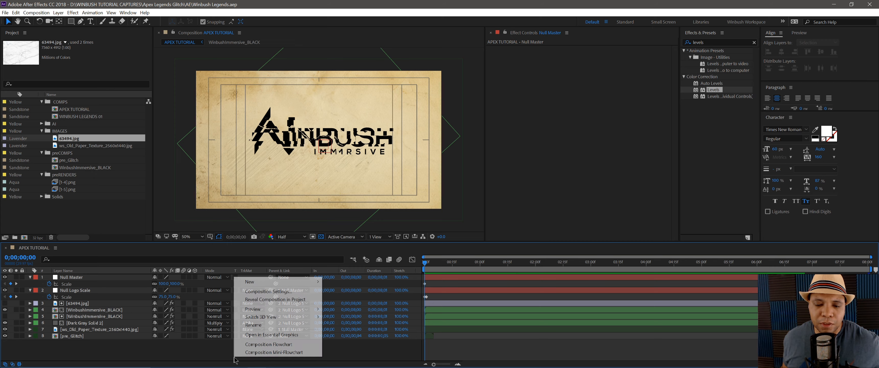
{"action": "mouse_move", "coordinate": [268, 286]}
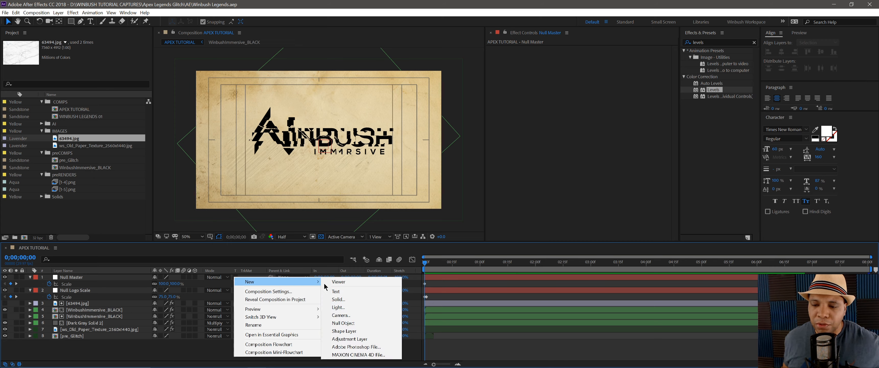
{"action": "left_click", "coordinate": [349, 339]}
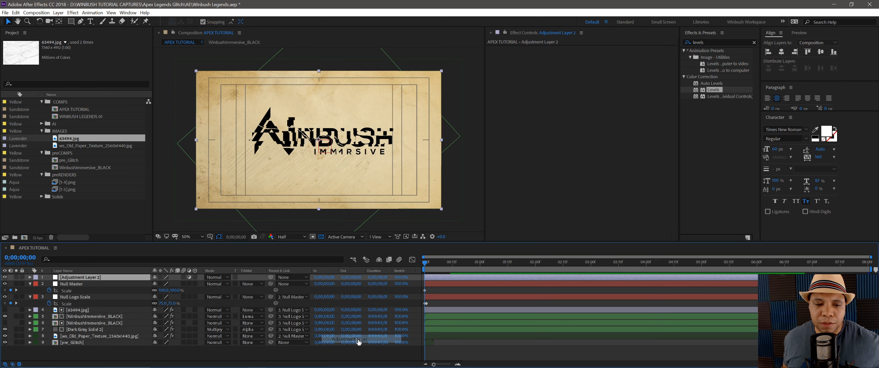
Find the CC Vignette effect, apply it to the new adjustment layer and clear the effect search
{"action": "double_click", "coordinate": [726, 44]}
{"action": "type", "text": "v"}
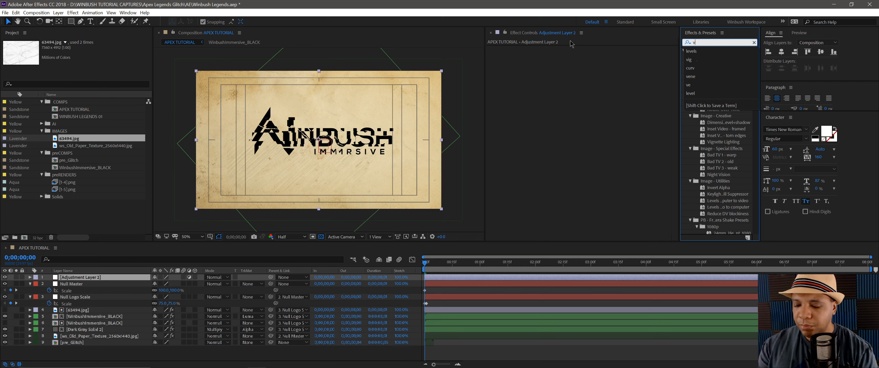
{"action": "type", "text": "ig"}
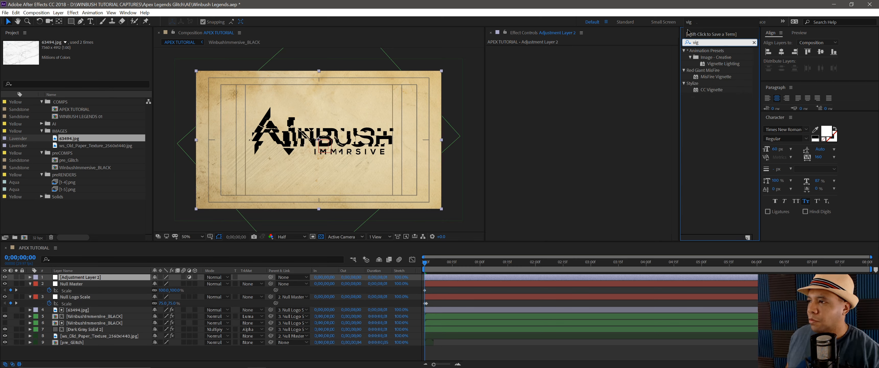
{"action": "left_click_drag", "start_coordinate": [714, 89], "coordinate": [611, 105]}
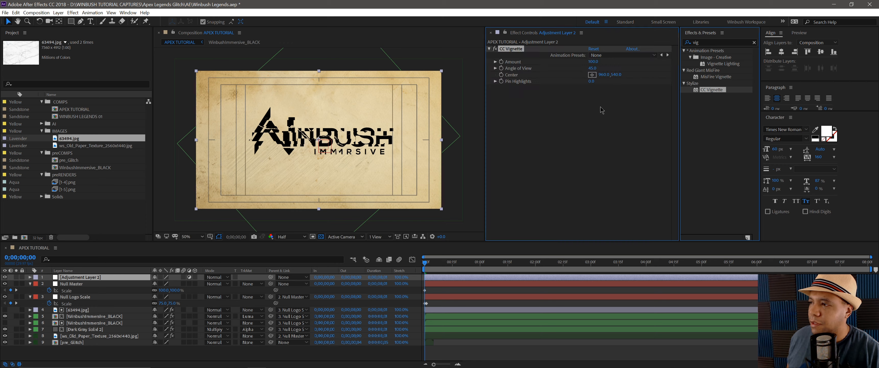
{"action": "left_click", "coordinate": [754, 43]}
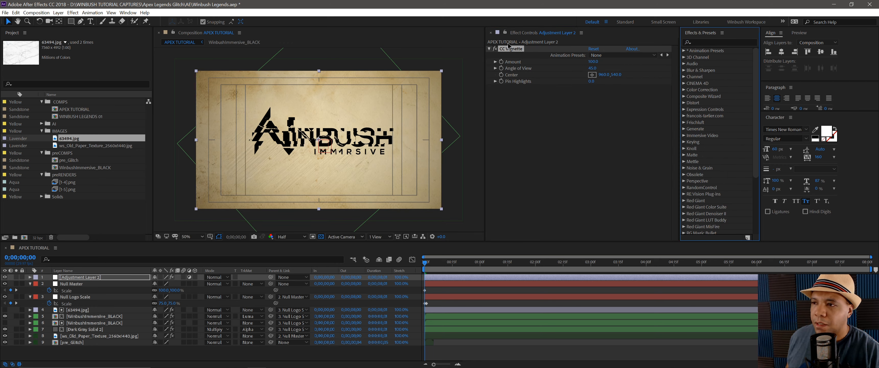
Compare the image with and without CC Vignette, then lower its Amount to 36 and increase its Angle of View
{"action": "left_click", "coordinate": [496, 49]}
{"action": "left_click", "coordinate": [495, 49]}
{"action": "left_click", "coordinate": [495, 50]}
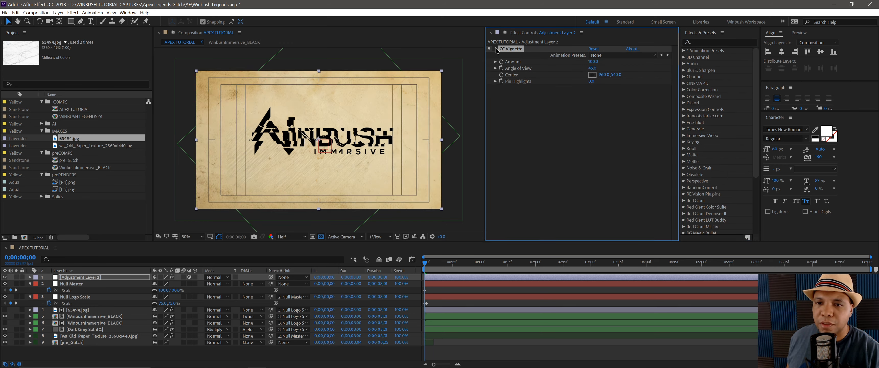
{"action": "left_click", "coordinate": [496, 50]}
{"action": "left_click", "coordinate": [496, 50]}
{"action": "left_click", "coordinate": [496, 50]}
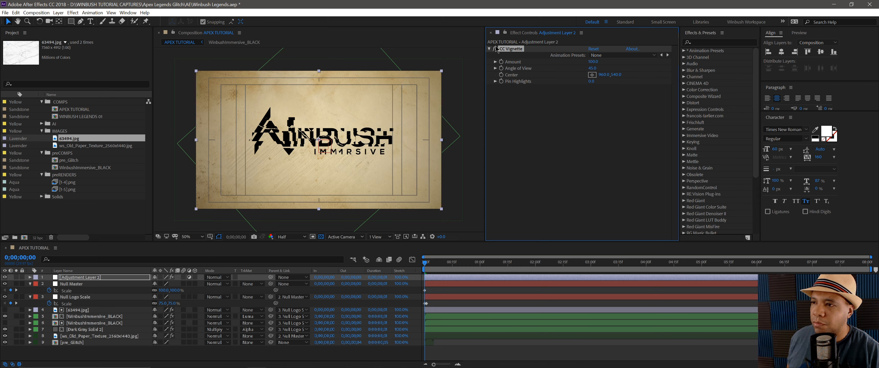
{"action": "left_click_drag", "start_coordinate": [593, 63], "coordinate": [657, 68]}
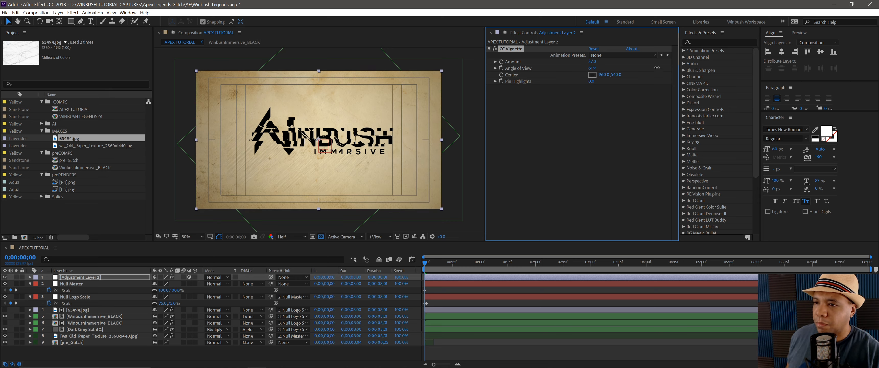
{"action": "left_click_drag", "start_coordinate": [588, 62], "coordinate": [581, 62]}
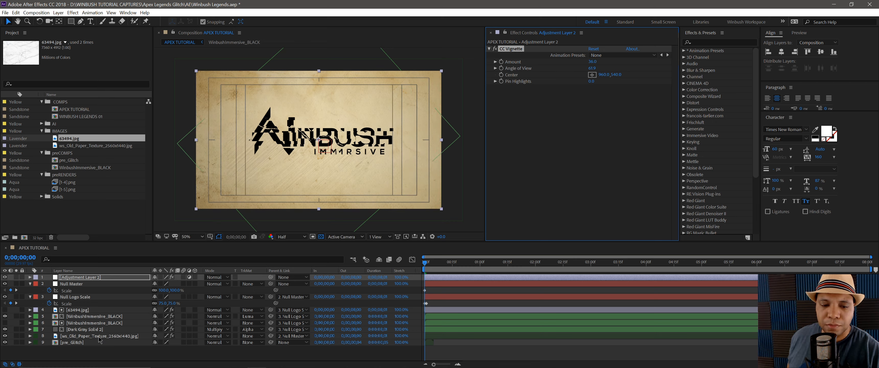
Collapse the Null Master and Null Logo Scale properties in the timeline and save the project
{"action": "left_click", "coordinate": [95, 356]}
{"action": "left_click", "coordinate": [30, 283]}
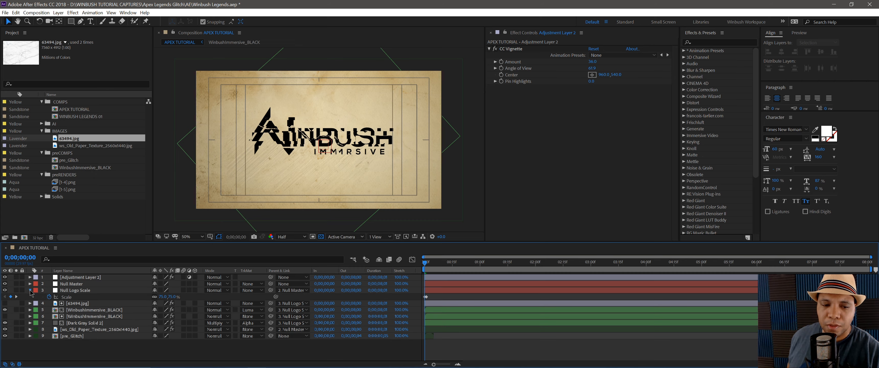
{"action": "left_click", "coordinate": [30, 290]}
{"action": "key", "text": "ctrl+s"}
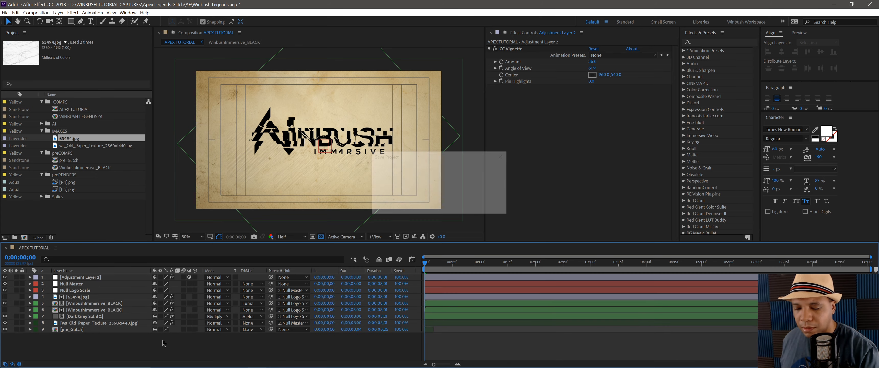
Preview the finished glitch animation with the vignette, then scrub from the start to 0;00;00;12
{"action": "key", "text": "space"}
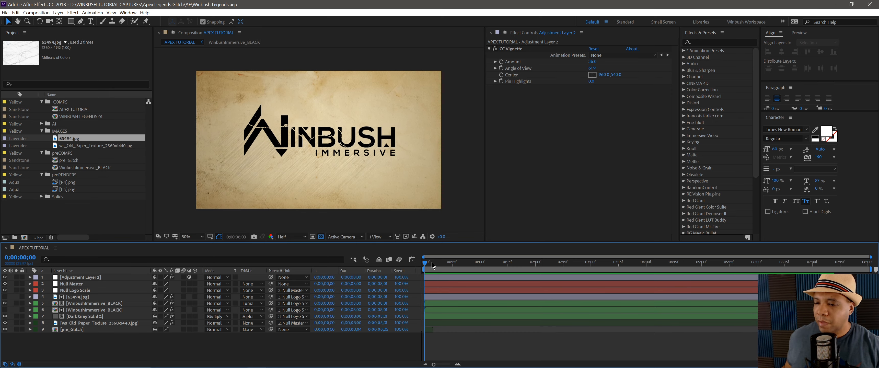
{"action": "key", "text": "space"}
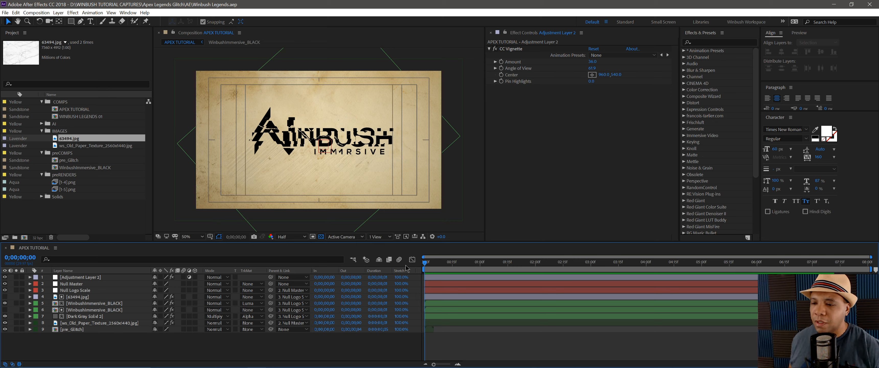
{"action": "left_click_drag", "start_coordinate": [430, 266], "coordinate": [447, 263]}
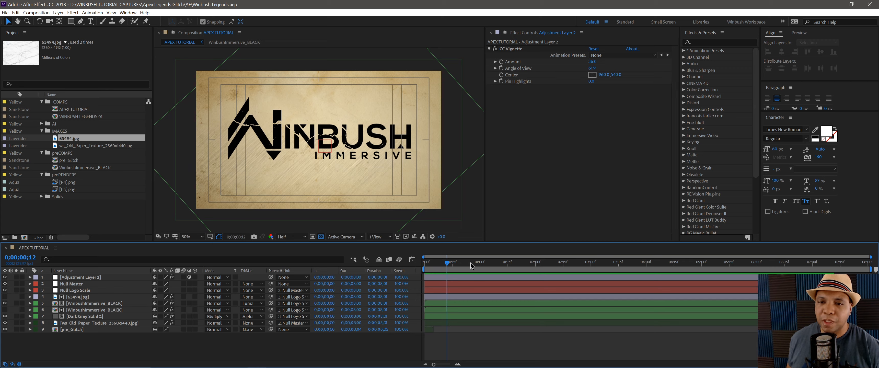